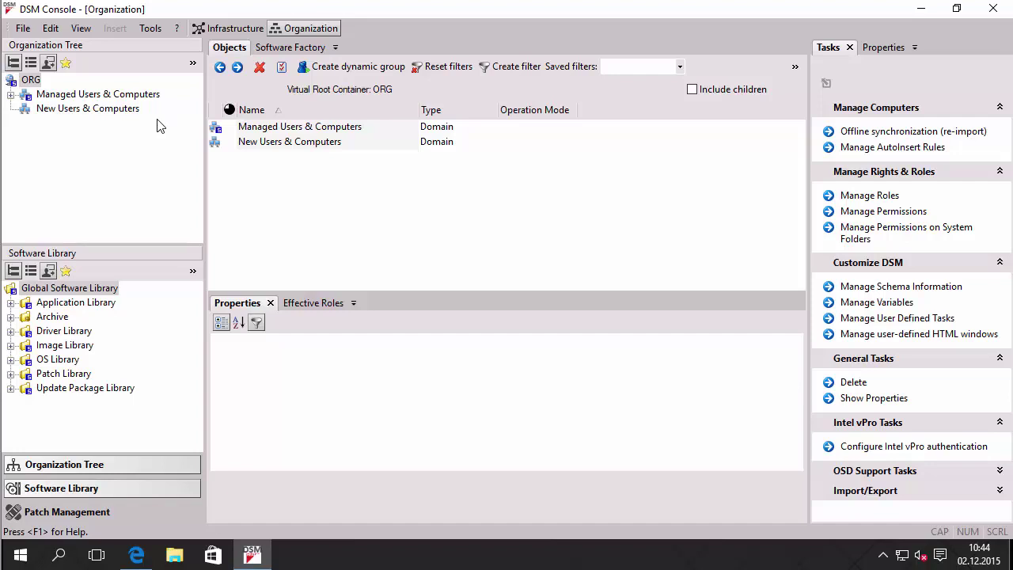
Review the SOLEDU.local domain under Managed Users & Computers and the Boot Environments folder of the OS Library.
left_click(10, 95)
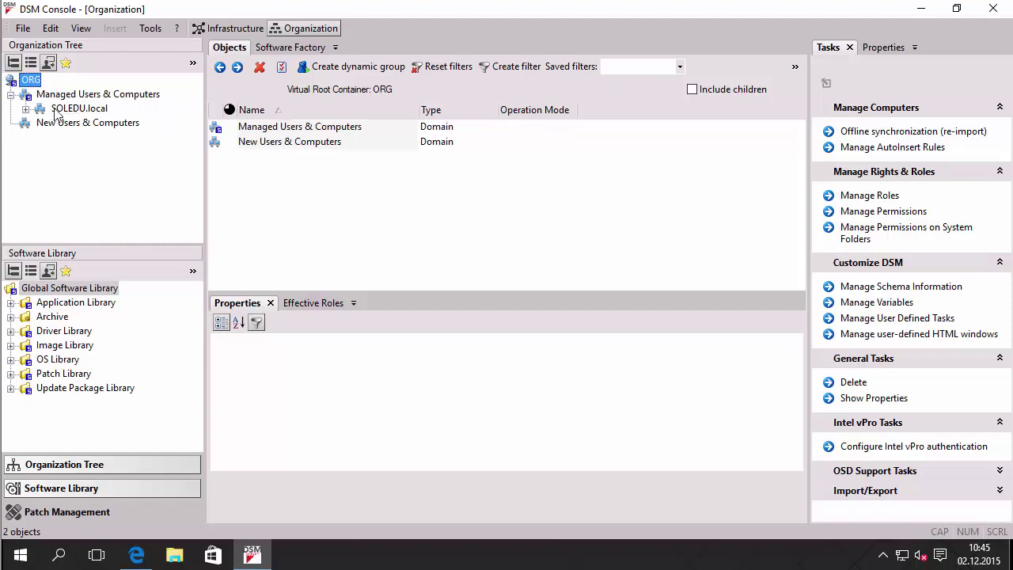
left_click(26, 108)
left_click(76, 124)
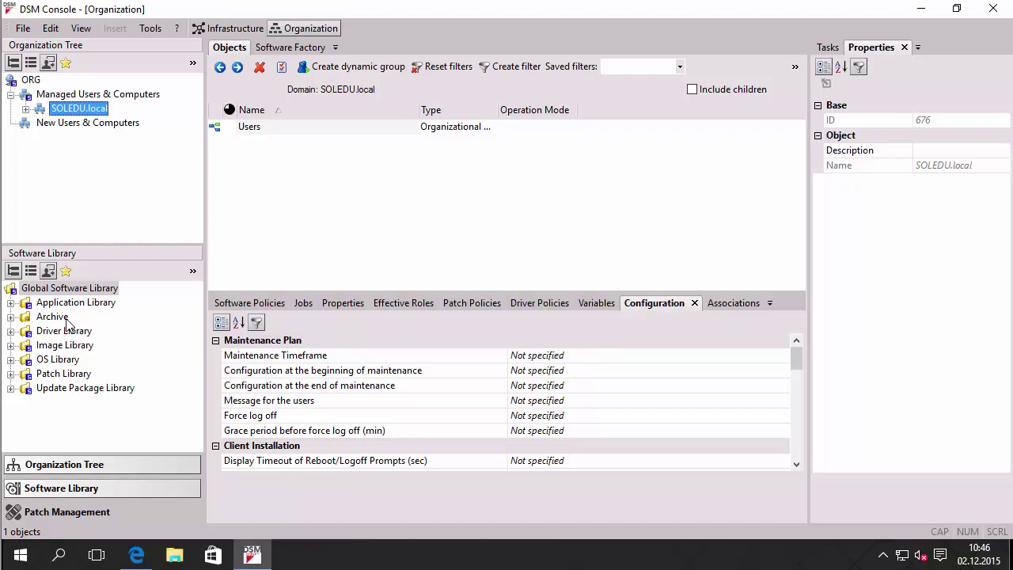
left_click(11, 360)
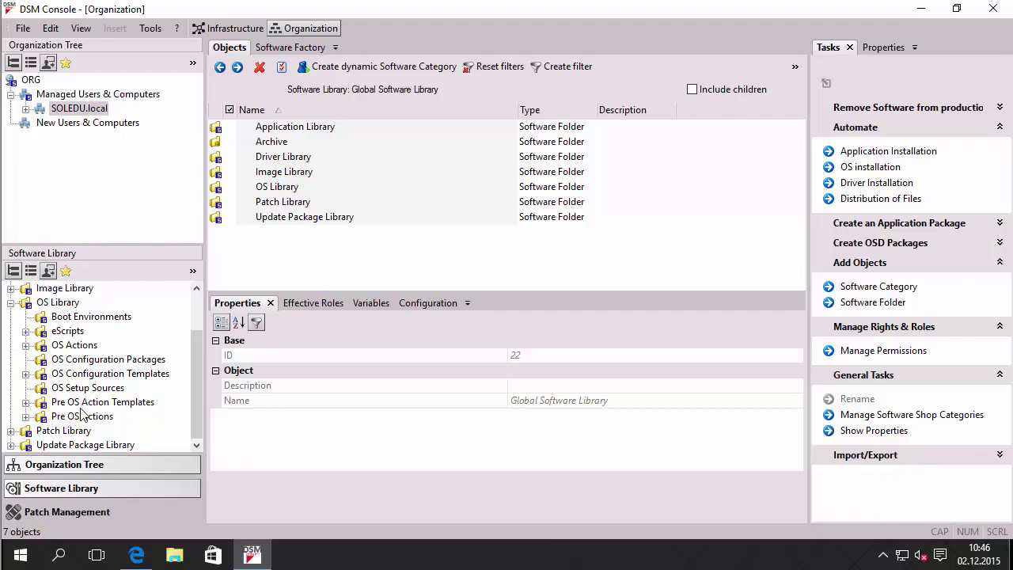
left_click(72, 317)
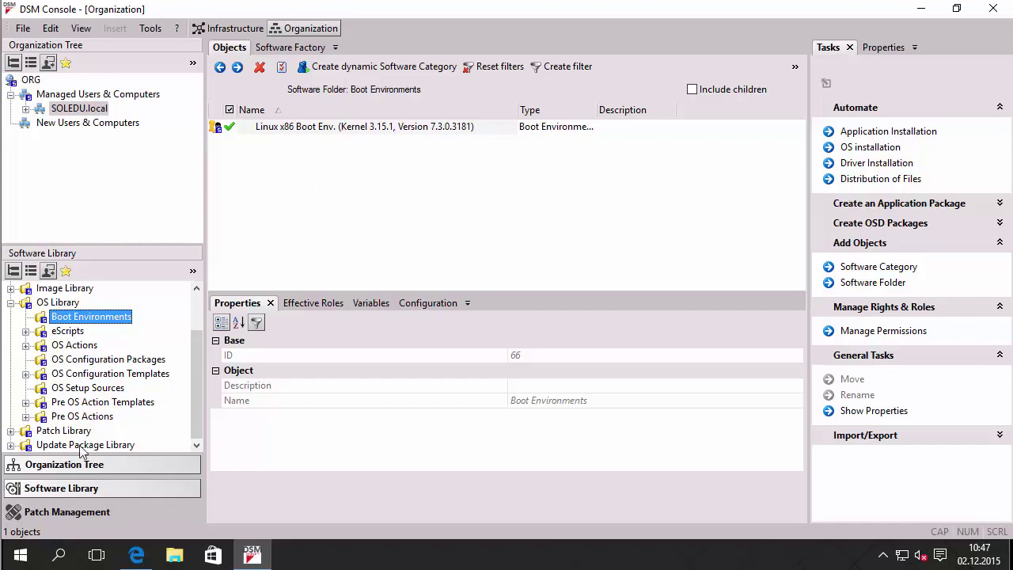
Look through the Windows Kits folder in the Windows list of all apps for the installed deployment tools.
left_click(22, 557)
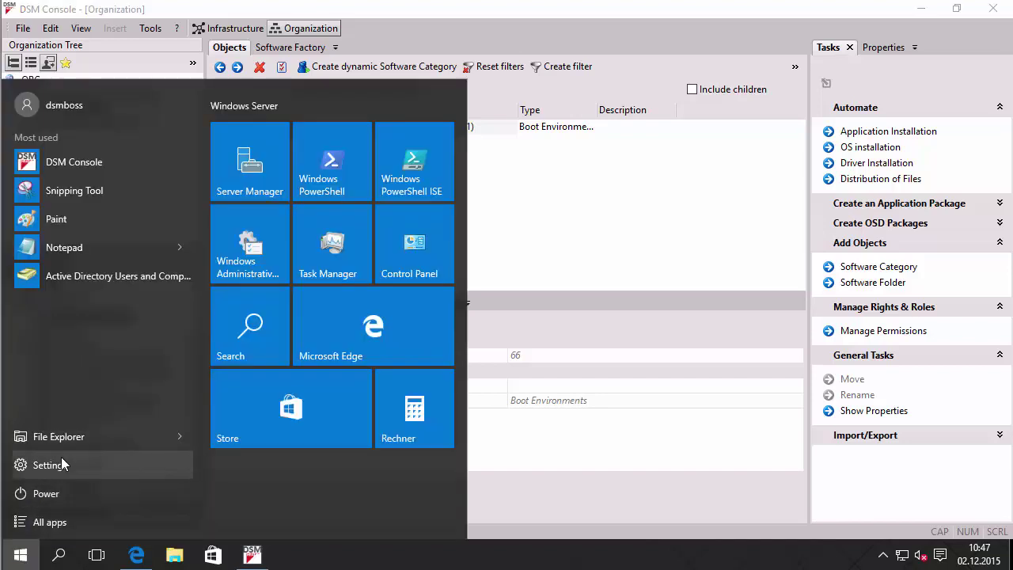
left_click(70, 519)
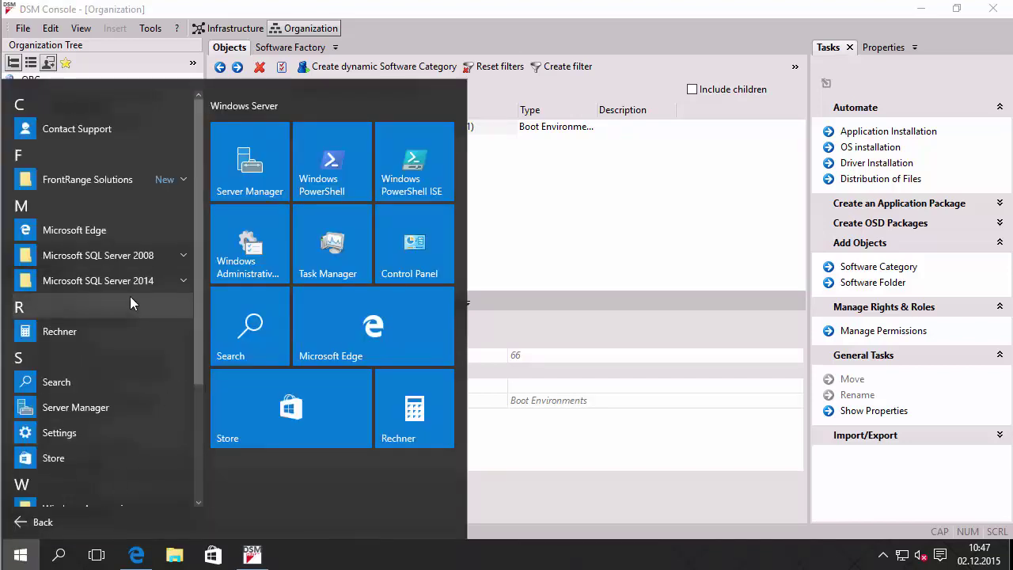
scroll(129, 338, "down", 4)
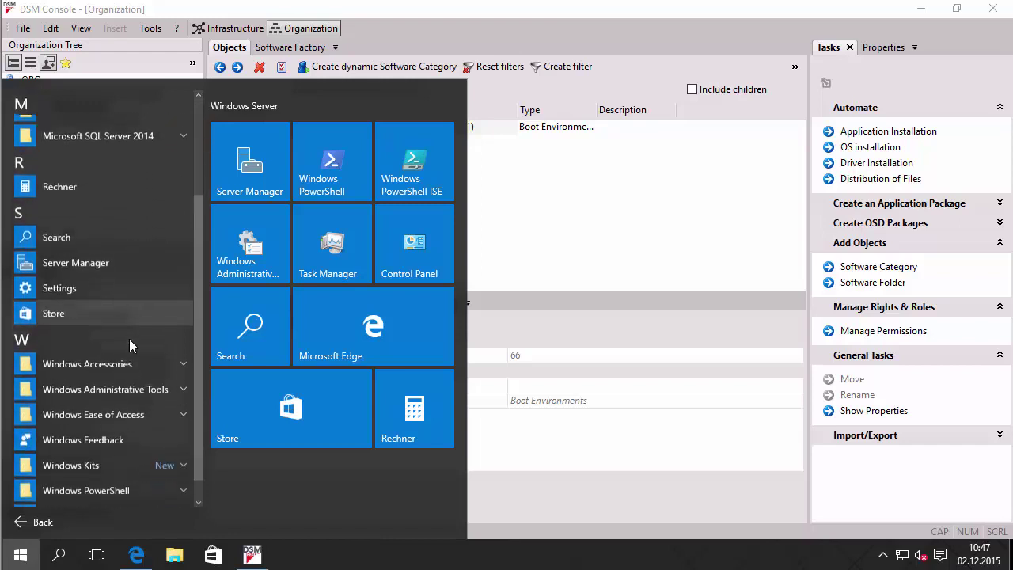
scroll(129, 339, "down", 1)
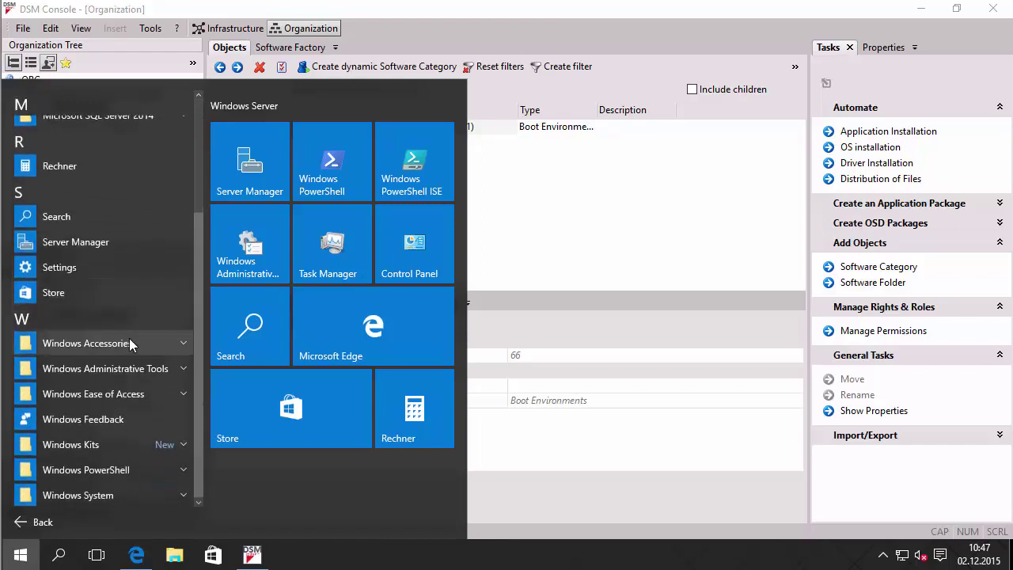
left_click(93, 445)
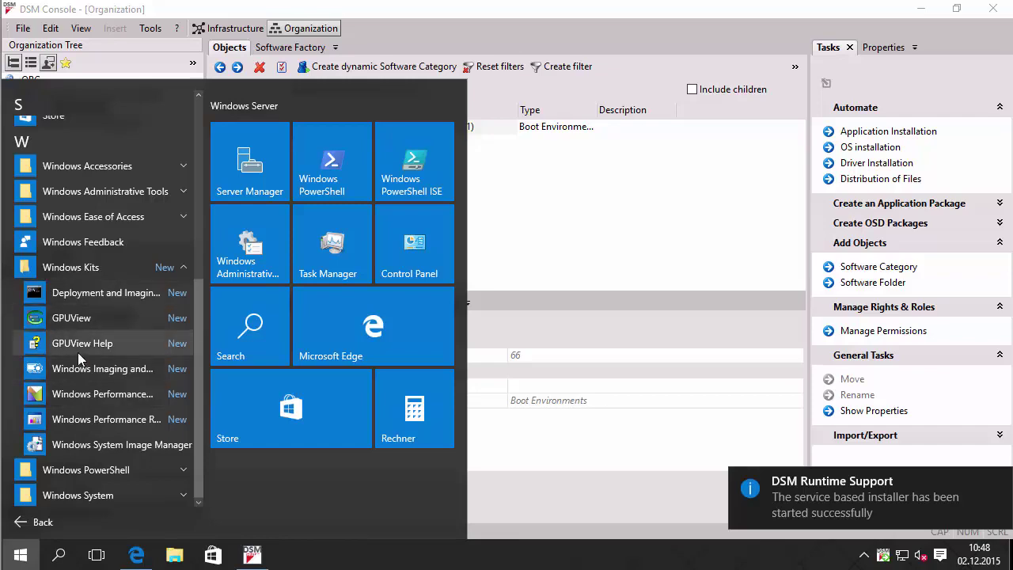
left_click(67, 269)
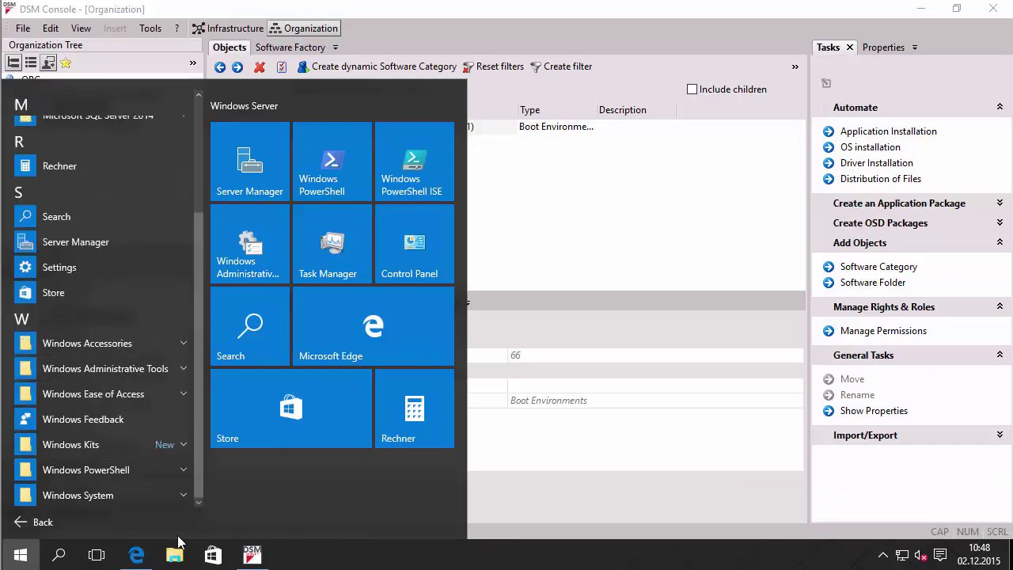
Switch to Microsoft Edge to view the Windows ADK for Windows 10 download page, dismissing the download notice and minimizing the browser.
left_click(141, 554)
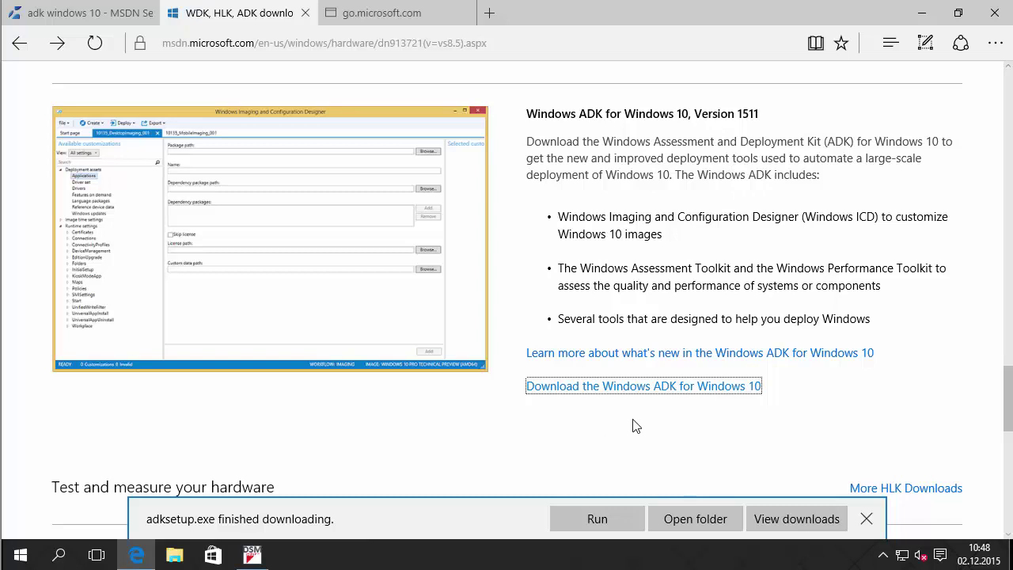
left_click(867, 519)
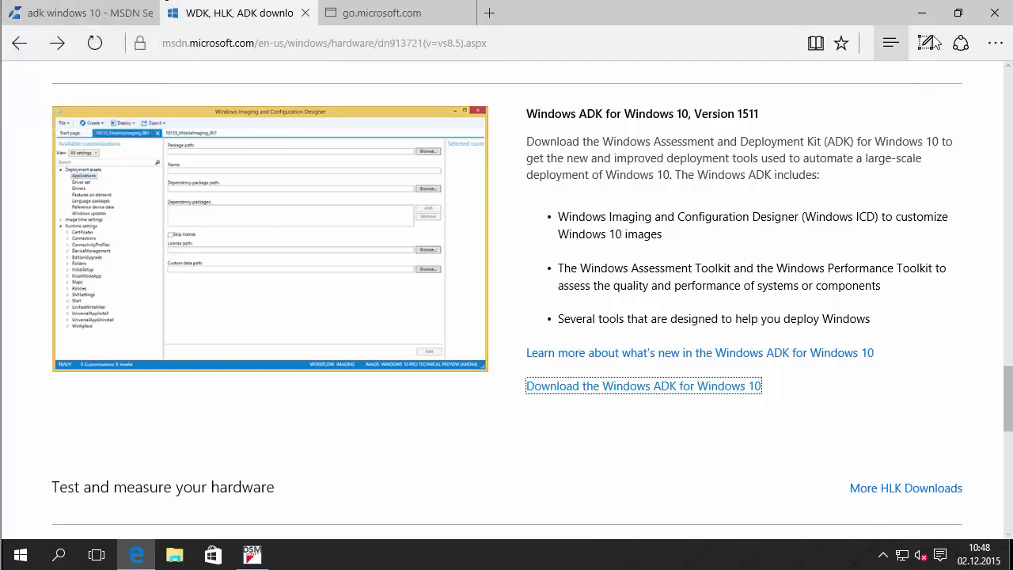
left_click(922, 12)
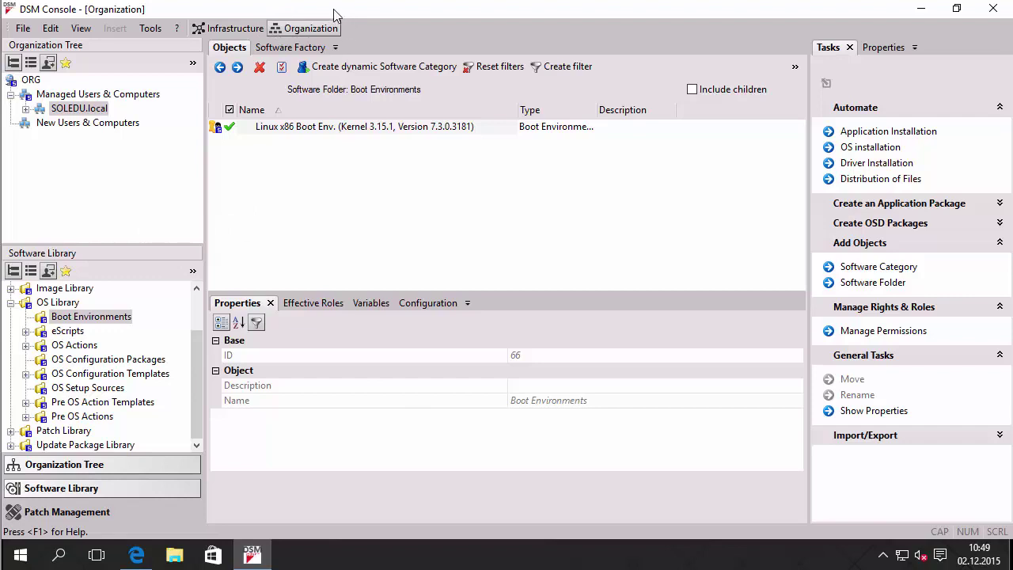
Try to create a boot environment package of type WinPE 4 / 5 (64 Bit) with a new boot image in the Boot Environments folder.
left_click(87, 319)
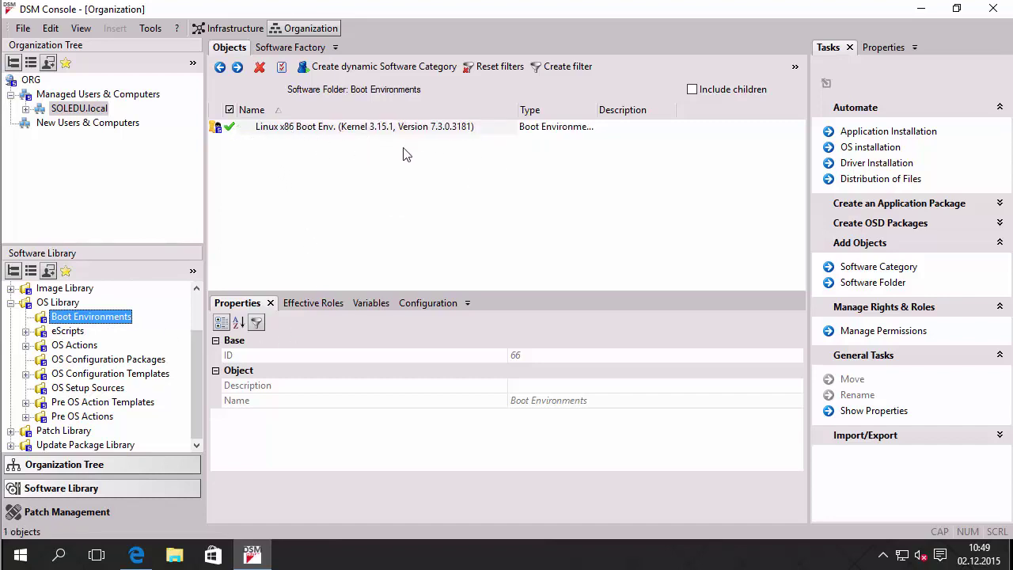
right_click(322, 176)
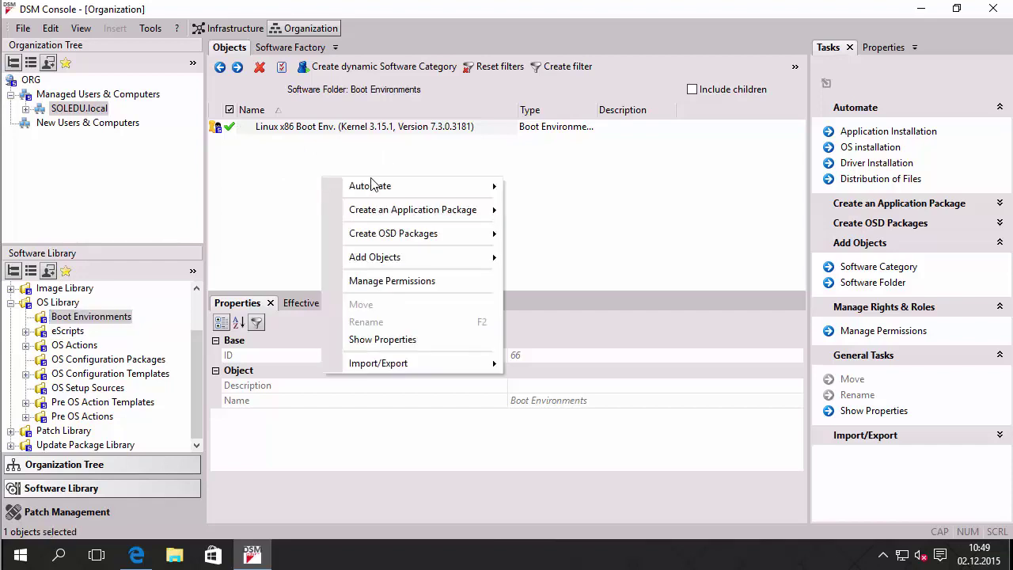
mouse_move(404, 231)
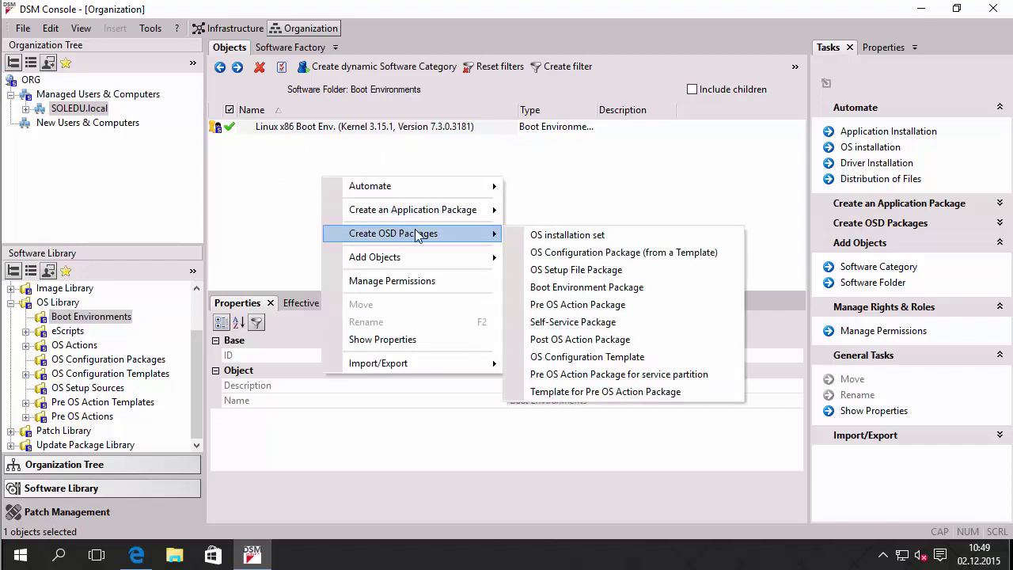
left_click(661, 290)
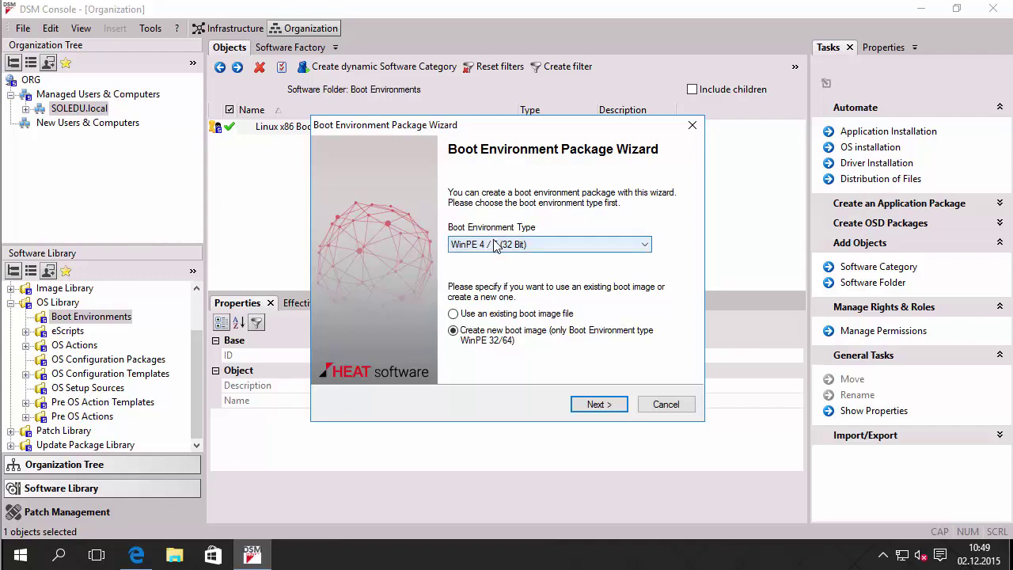
left_click(644, 244)
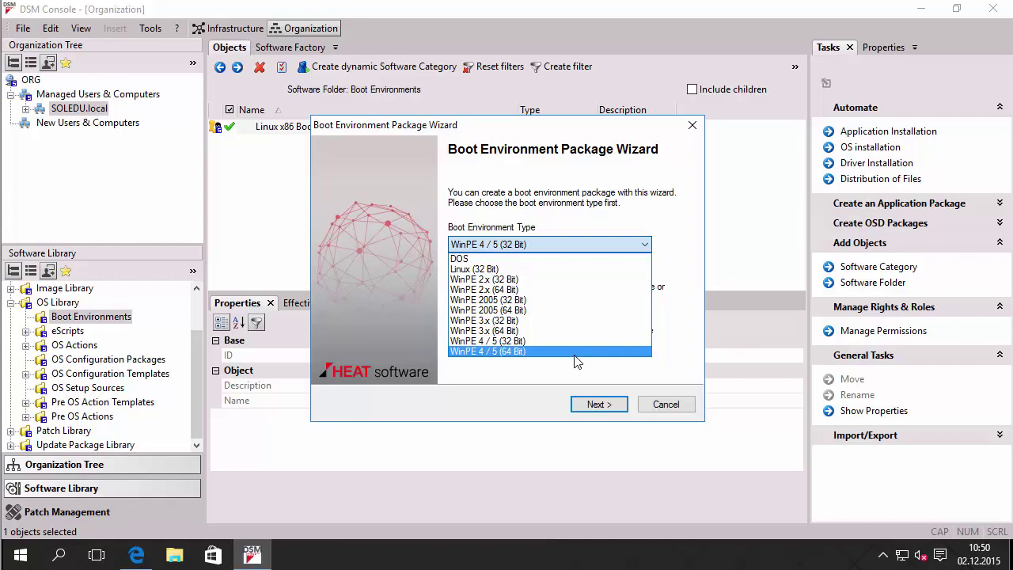
left_click(507, 352)
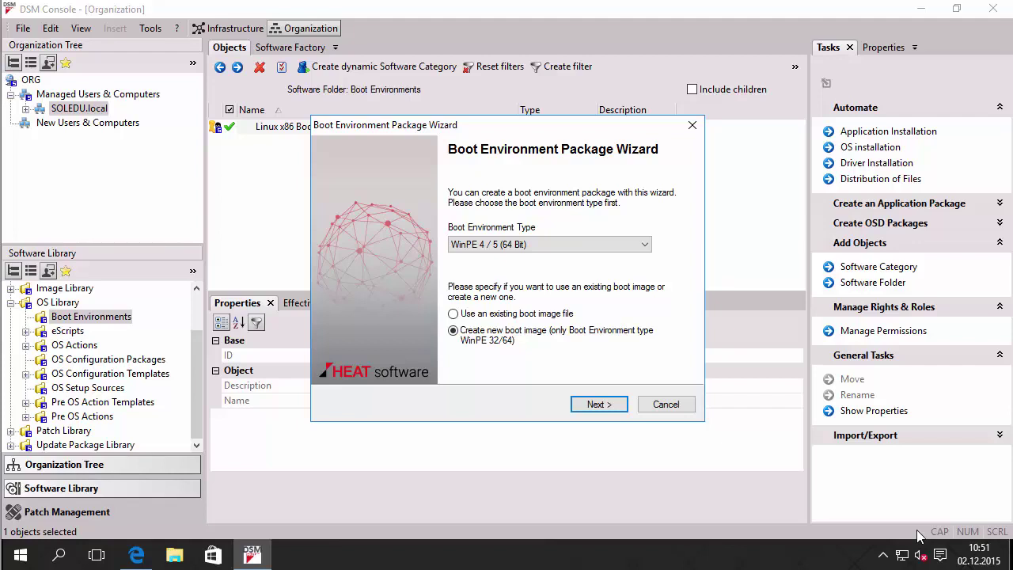
left_click(532, 316)
left_click(474, 333)
left_click(608, 407)
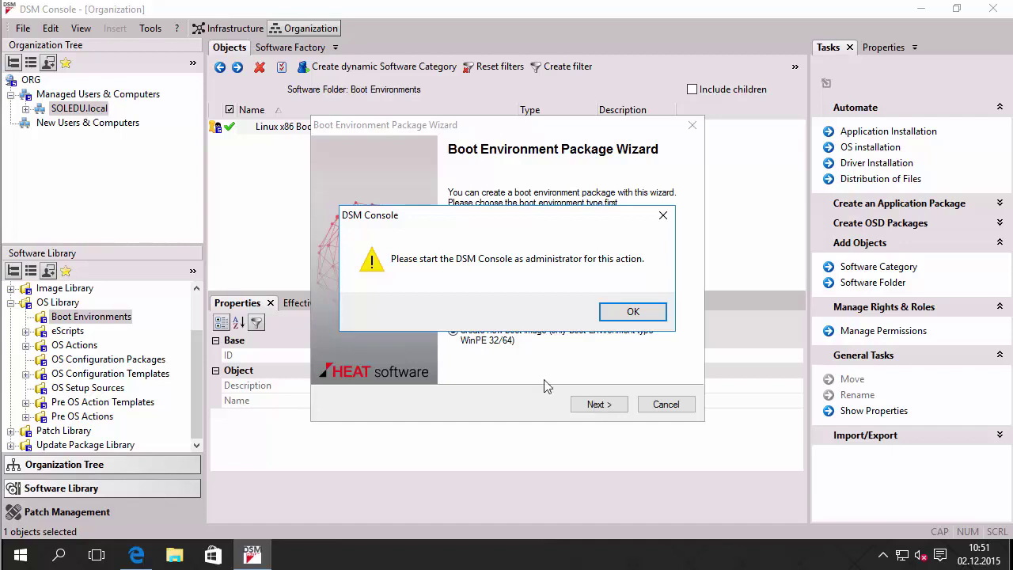
left_click(634, 312)
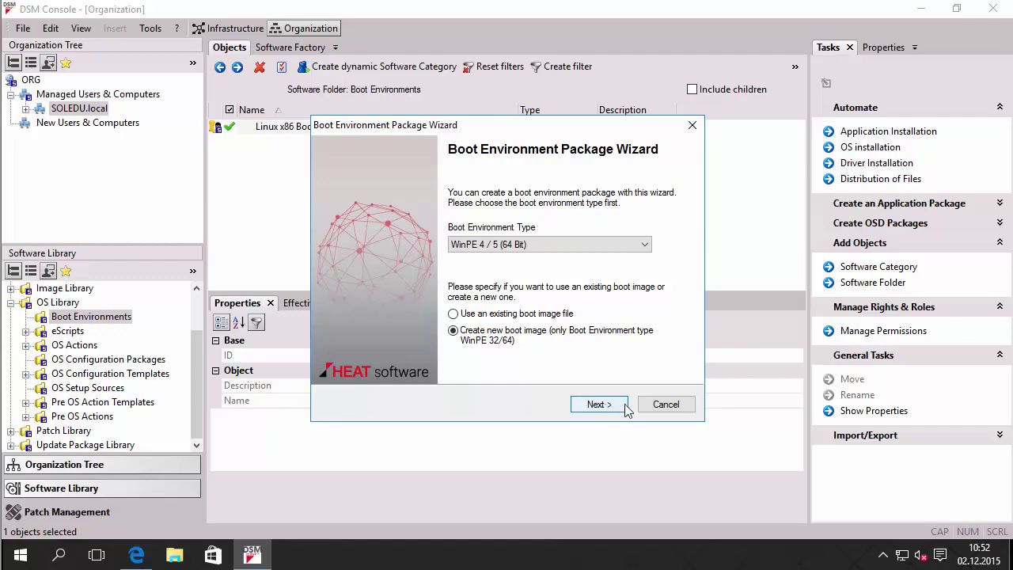
left_click(668, 412)
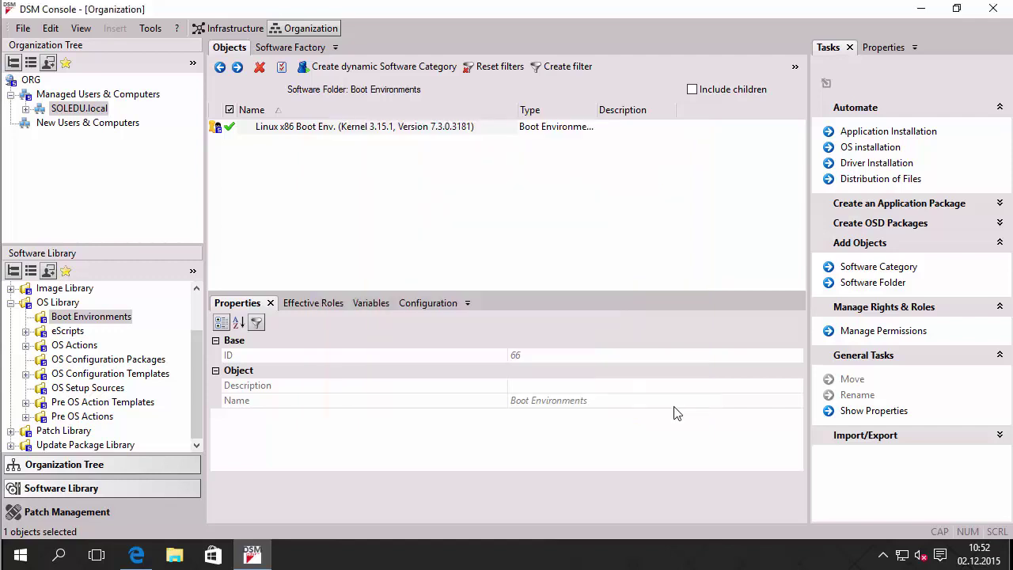
Close DSM Console and restart it from the desktop with administrator rights, allowing it to make changes.
left_click(996, 9)
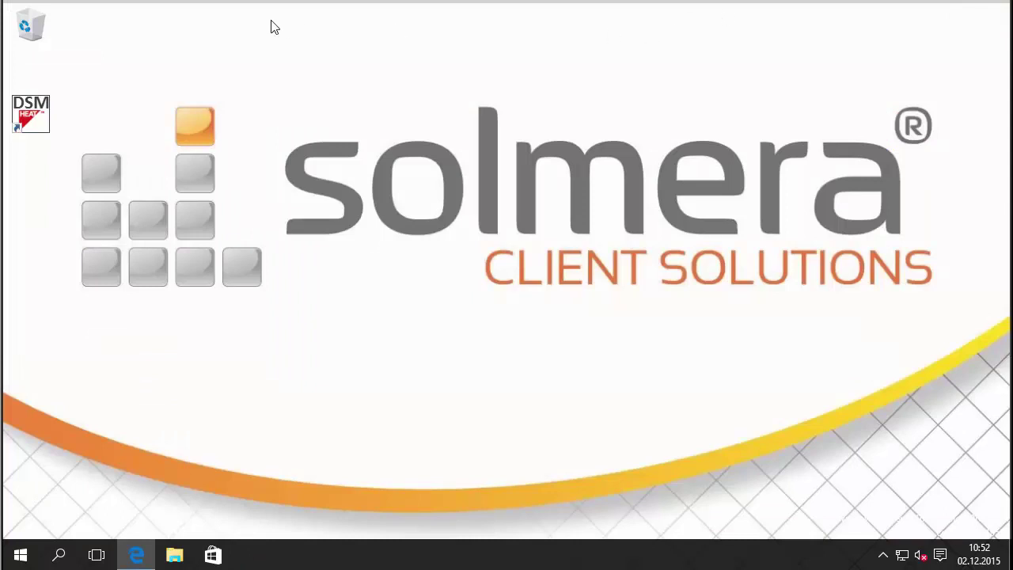
right_click(44, 108)
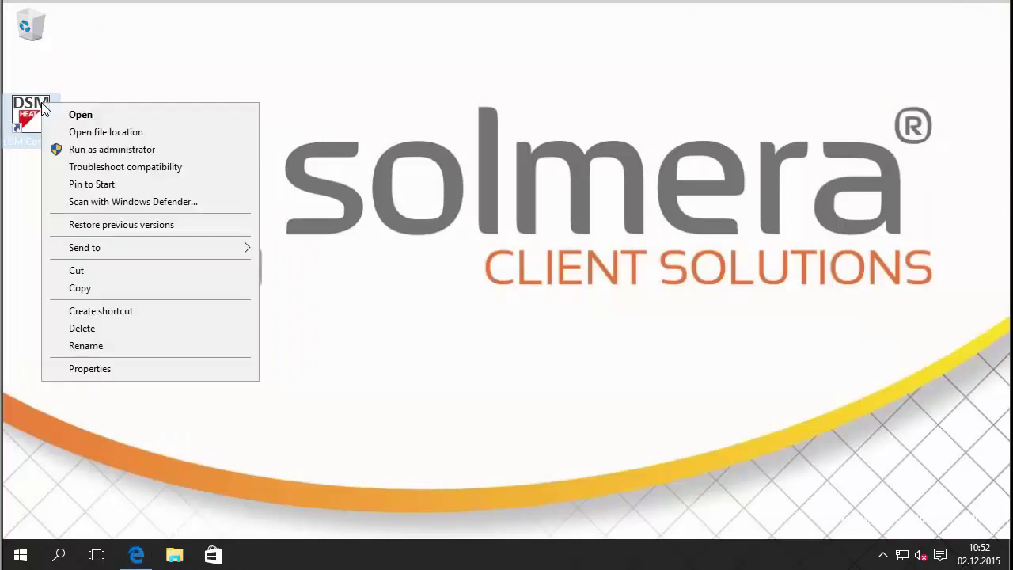
left_click(110, 153)
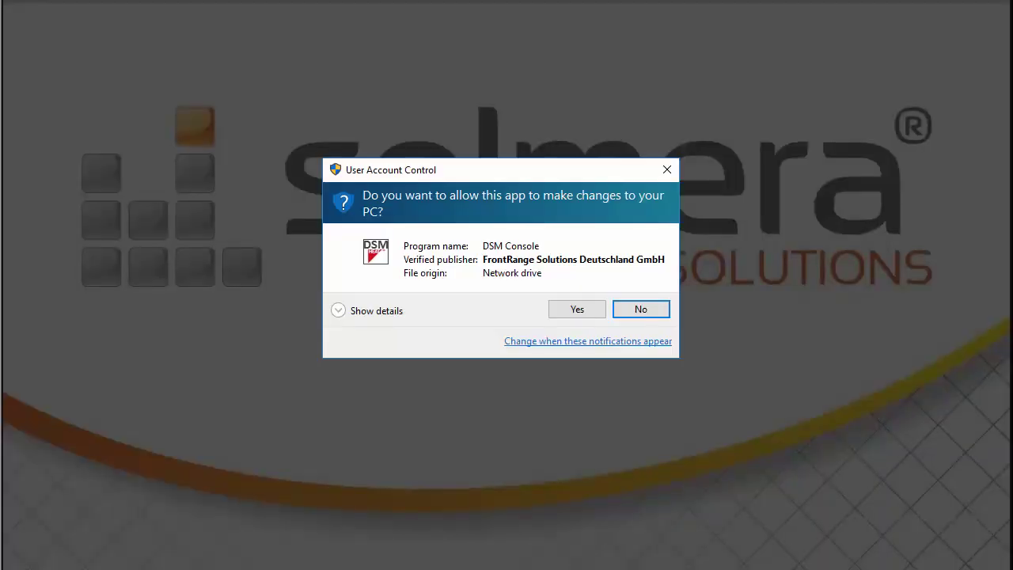
left_click(577, 309)
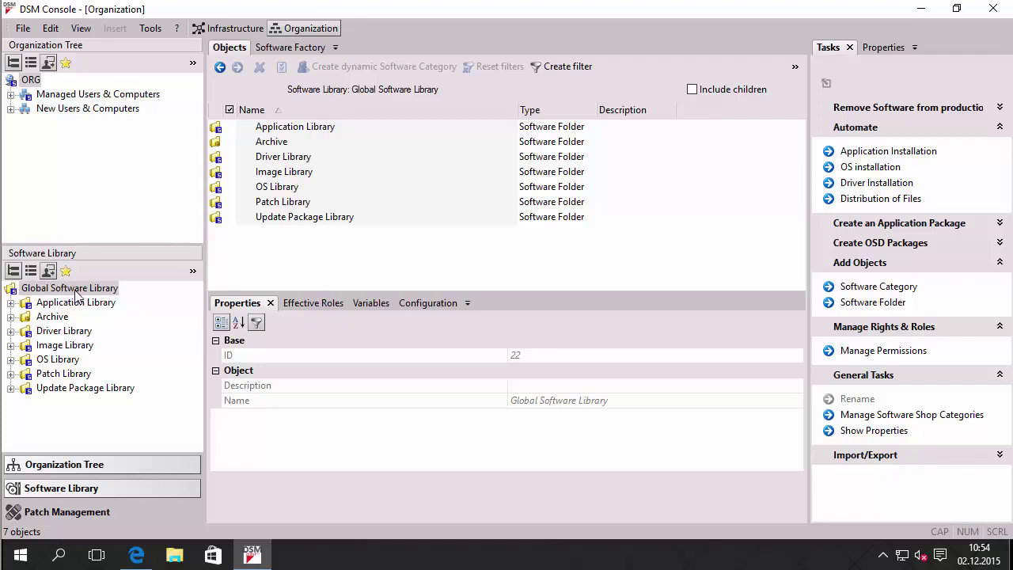
Start a new OSD Boot Environment Package in the OS Library's Boot Environments folder.
left_click(10, 359)
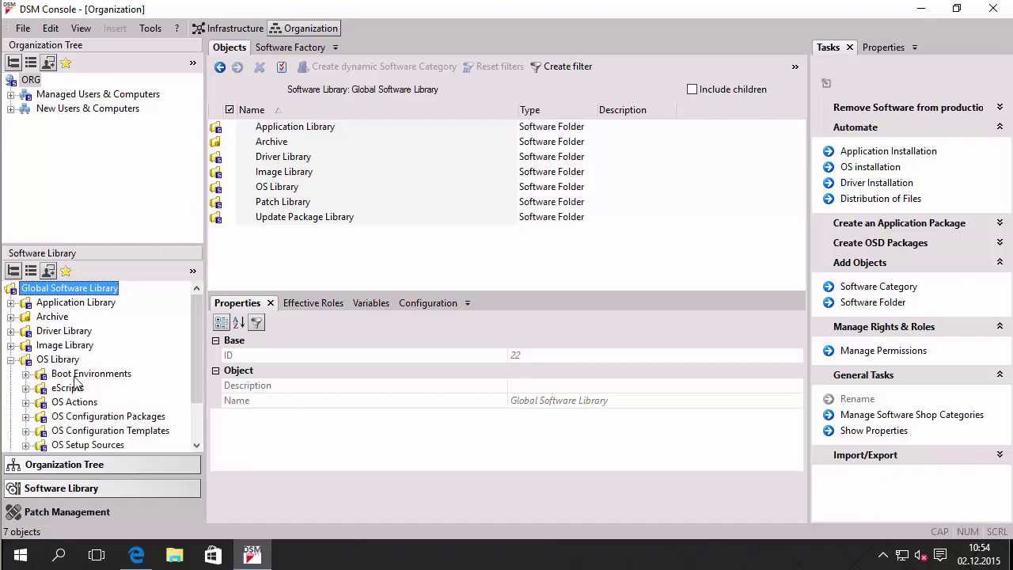
left_click(79, 375)
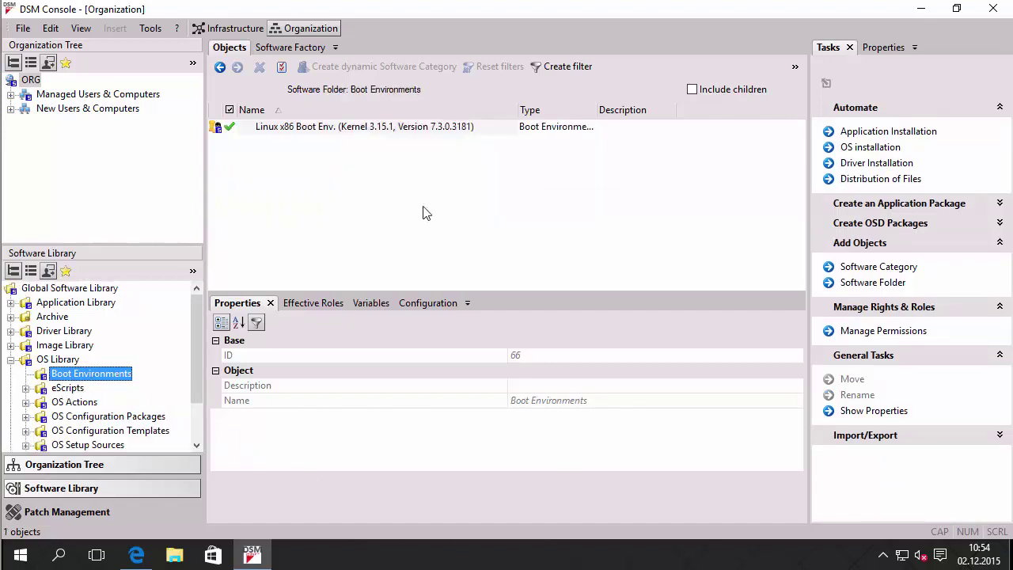
right_click(328, 173)
mouse_move(459, 231)
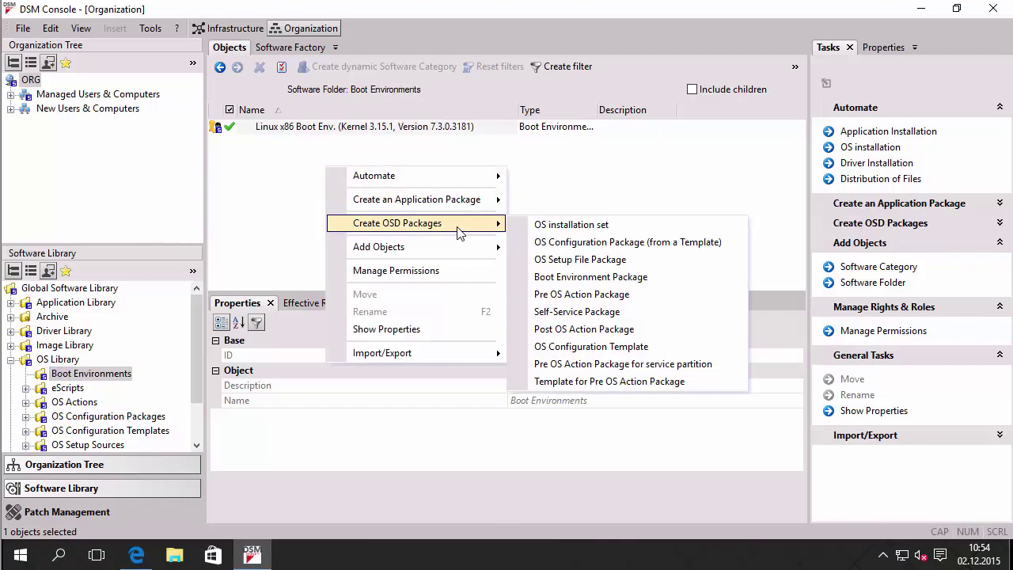
left_click(619, 276)
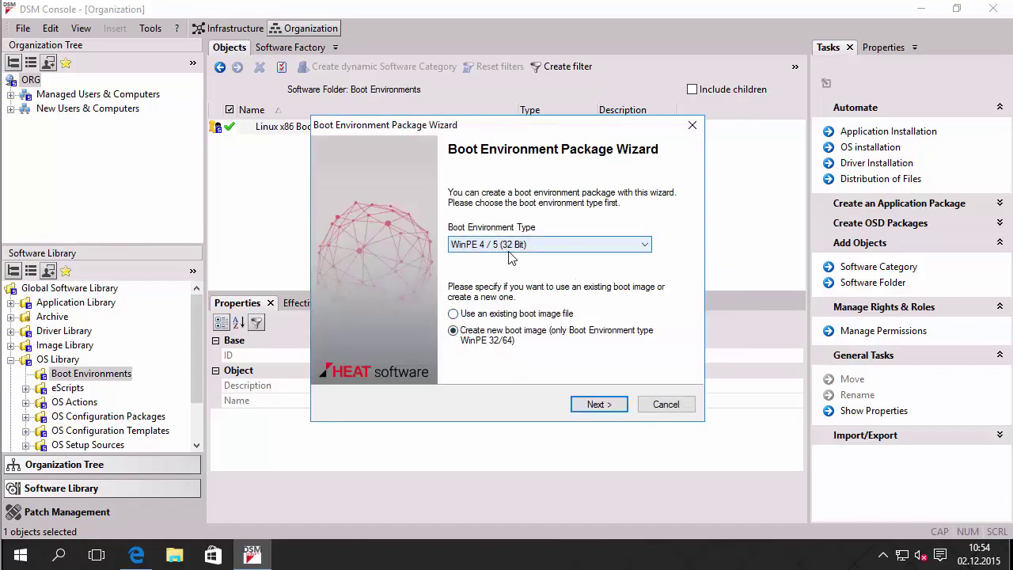
Set the boot environment type to WinPE 4 / 5 (64 Bit) with a new boot image, and accept the WinPE options with none enabled.
left_click(554, 250)
left_click(535, 352)
left_click(584, 408)
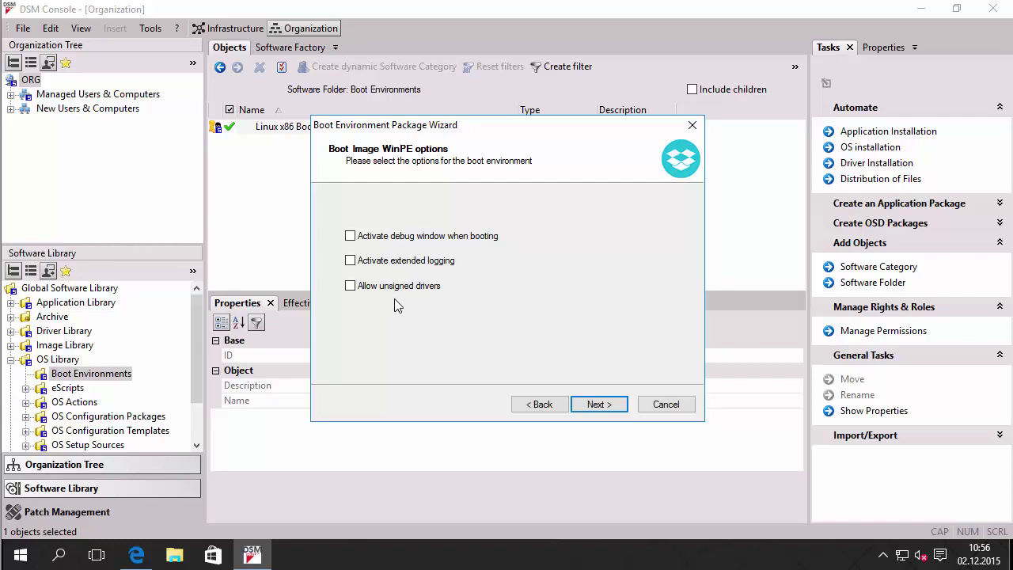
left_click(603, 410)
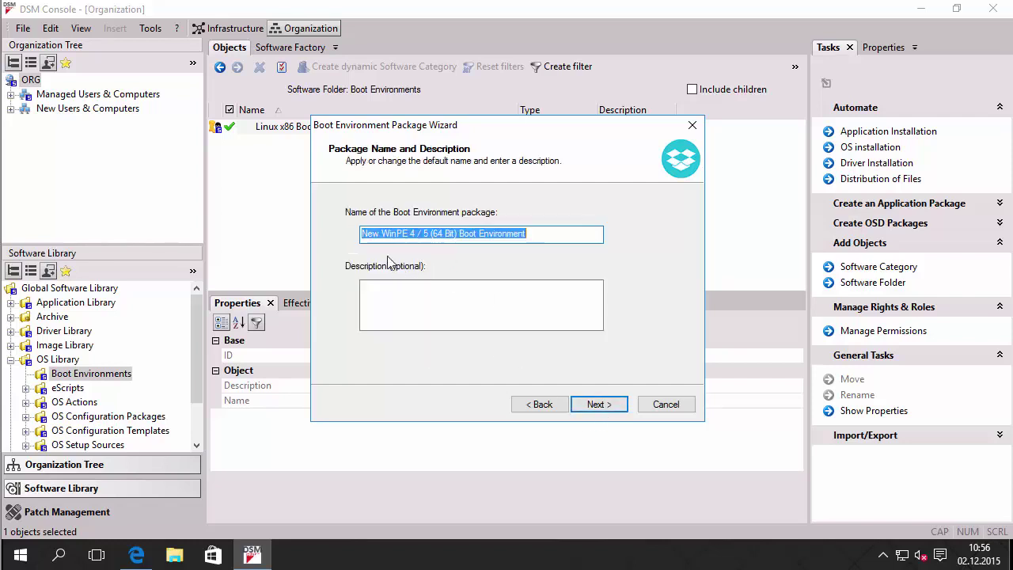
Name the package "WinPE 4 / 5 (64 Bit) Boot Environment", leave its description empty, and continue to the driver selection.
double_click(371, 233)
key("Delete")
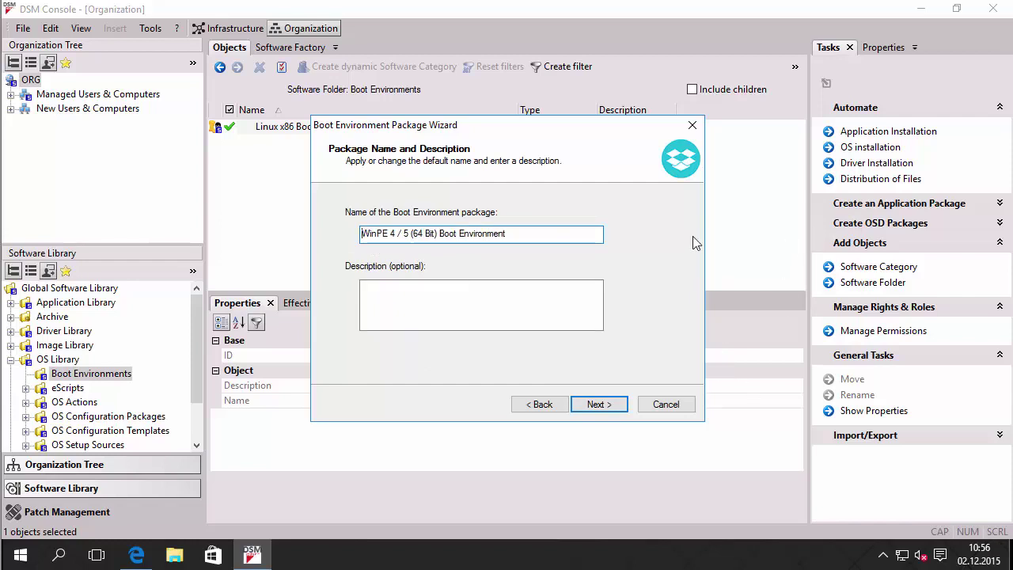
left_click(511, 293)
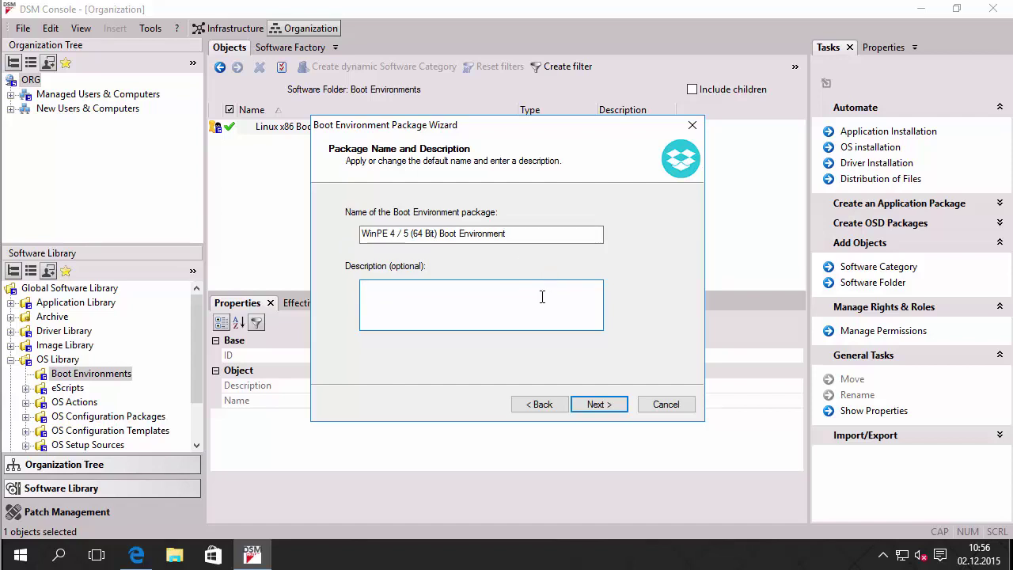
left_click(603, 406)
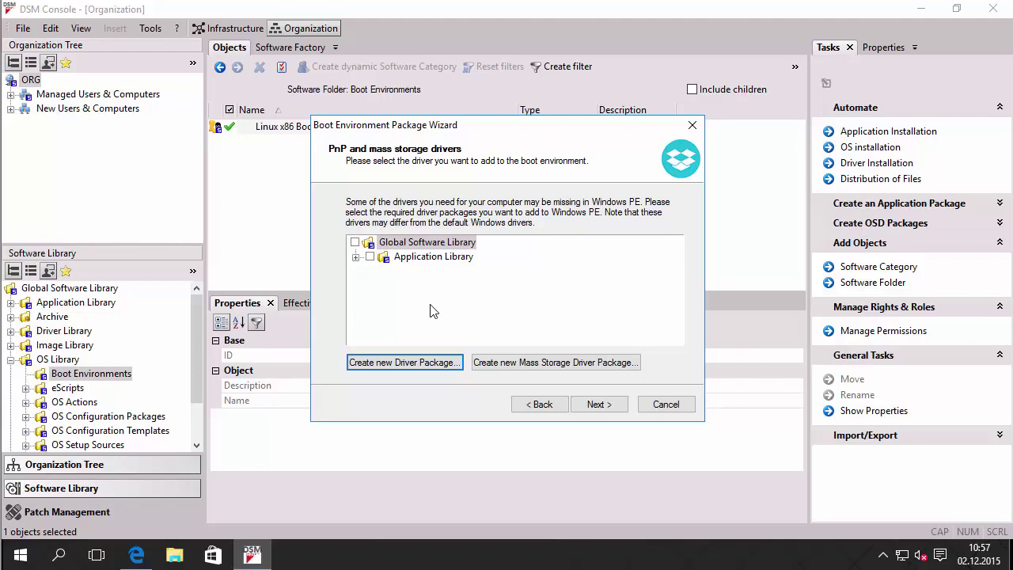
Create the package without extra drivers, keep it as the default for its boot environment type, and prepare it for distribution to all depots.
left_click(594, 405)
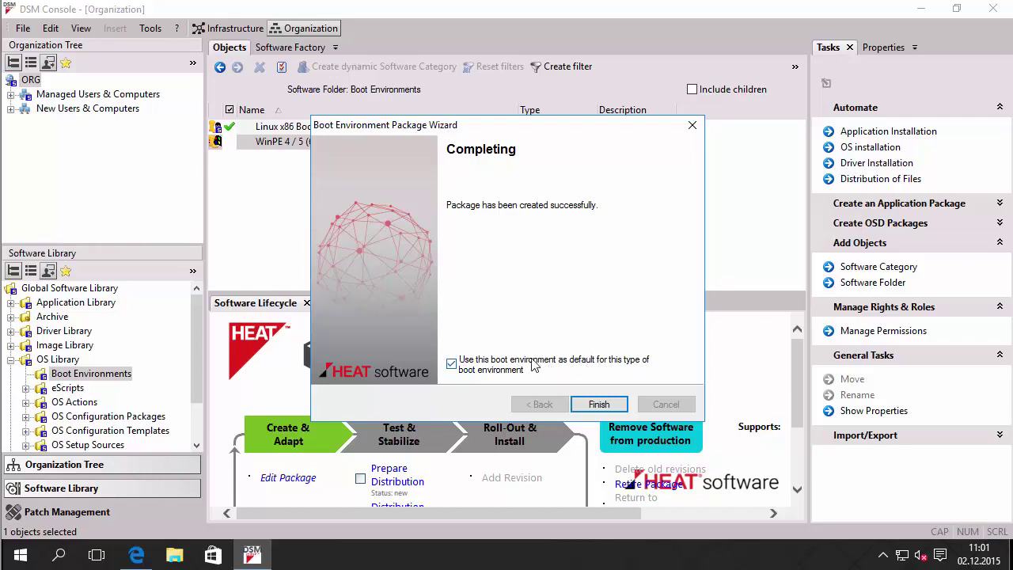
left_click(599, 404)
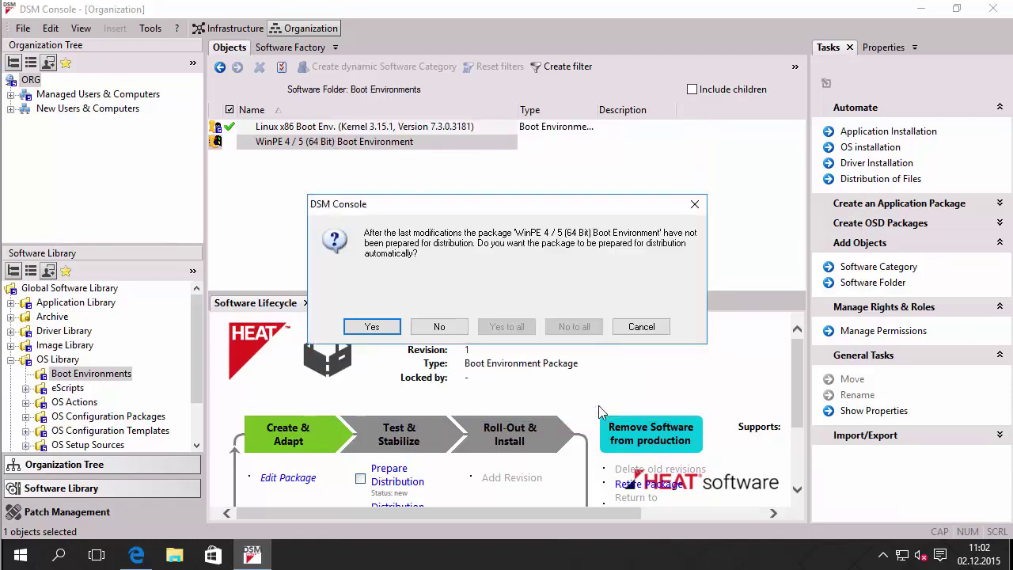
left_click(388, 333)
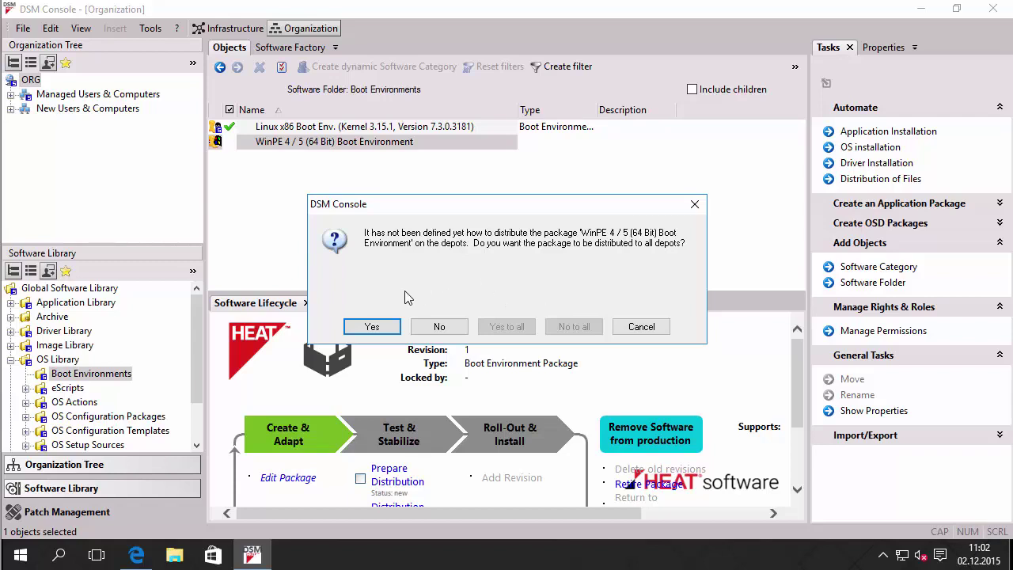
left_click(383, 328)
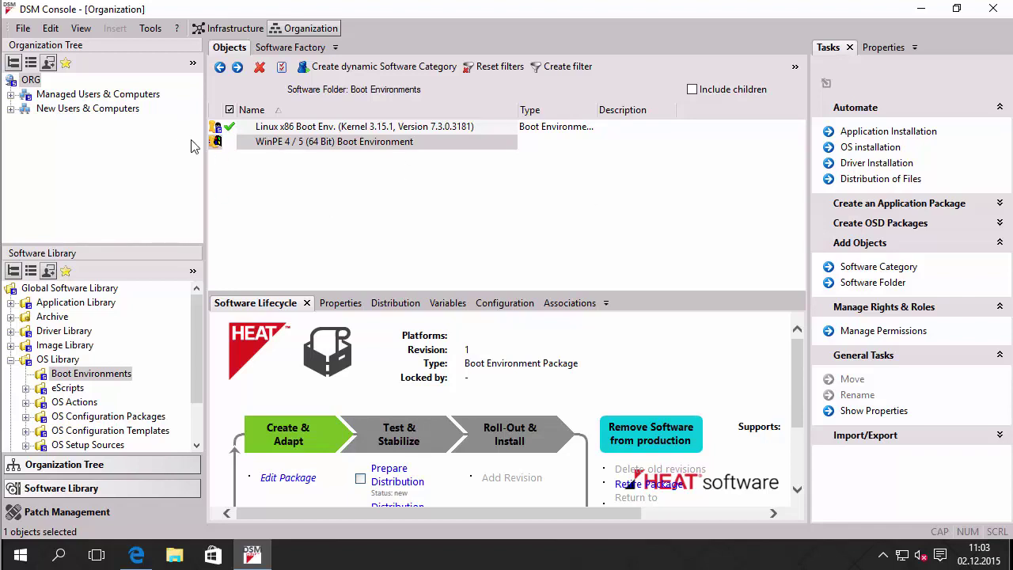
Examine the Default Boot Environments settings in the configuration of Managed Users & Computers.
left_click(87, 94)
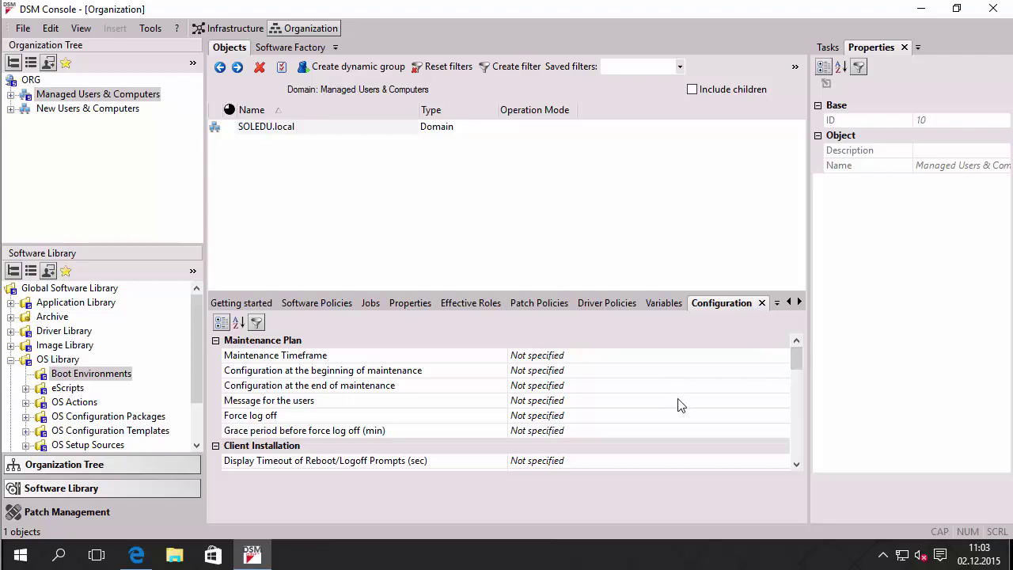
scroll(674, 392, "down", 4)
scroll(677, 399, "down", 4)
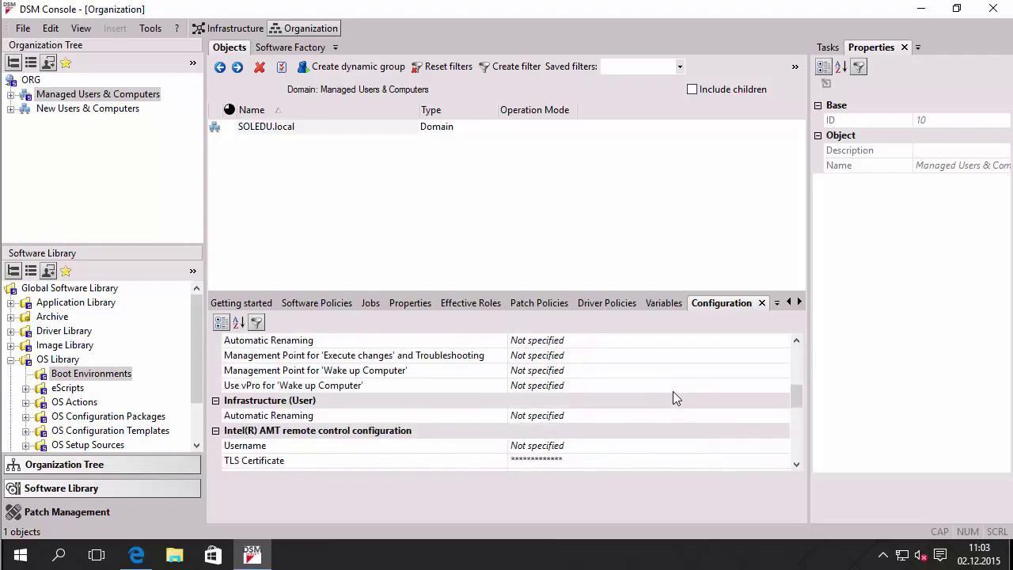
scroll(673, 396, "down", 1)
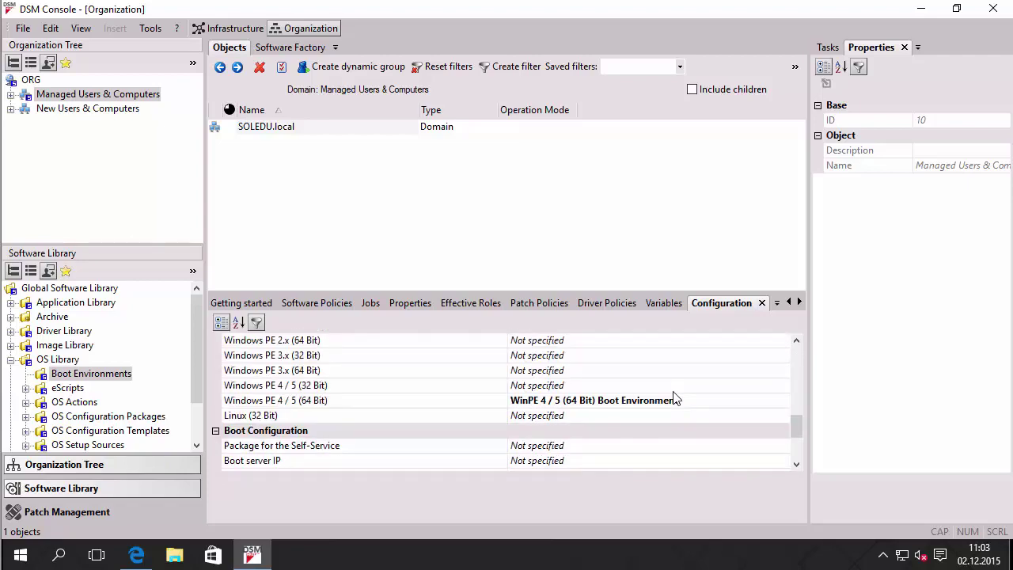
scroll(798, 353, "up", 3)
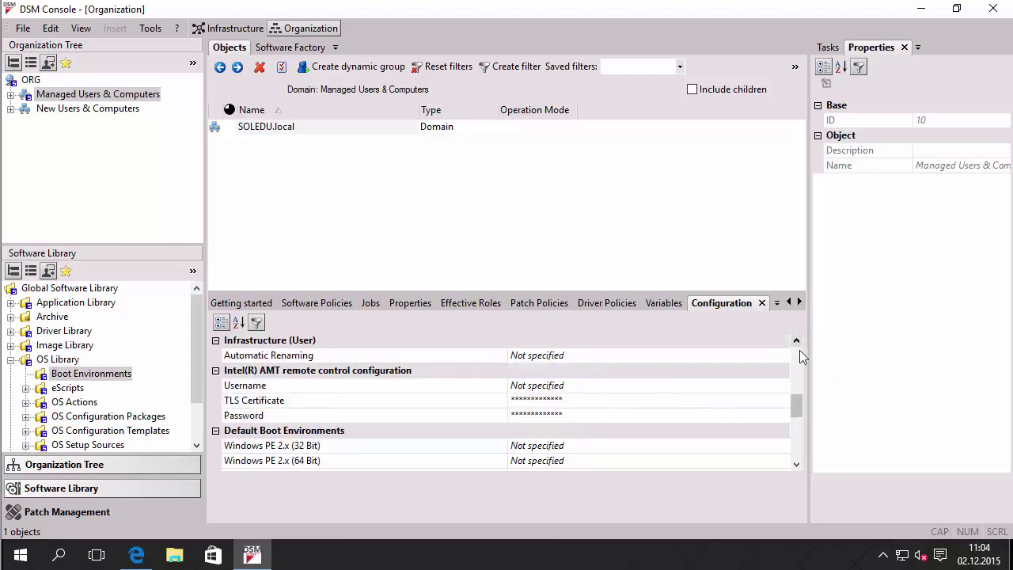
left_click_drag(799, 396, 802, 413)
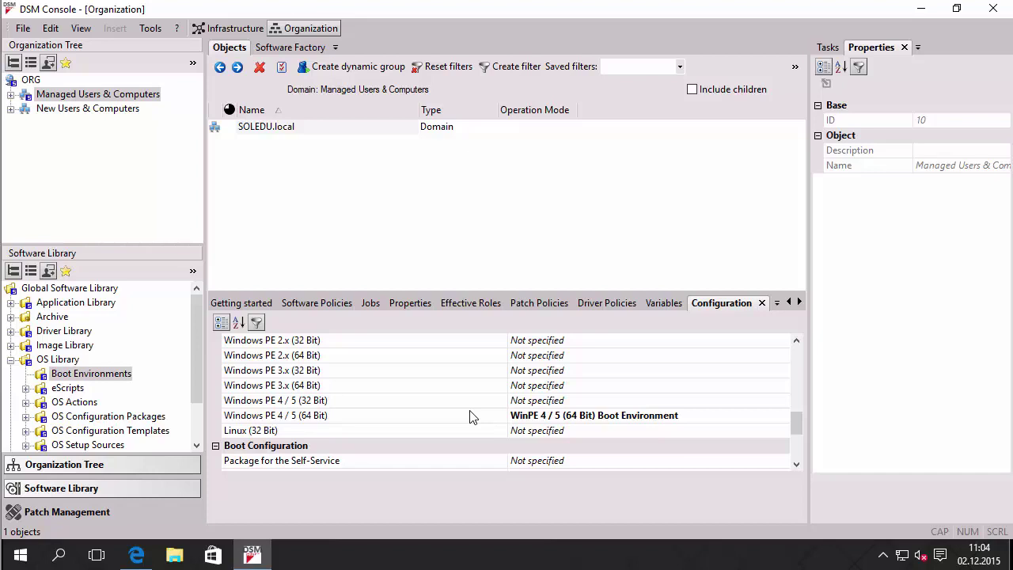
left_click(545, 401)
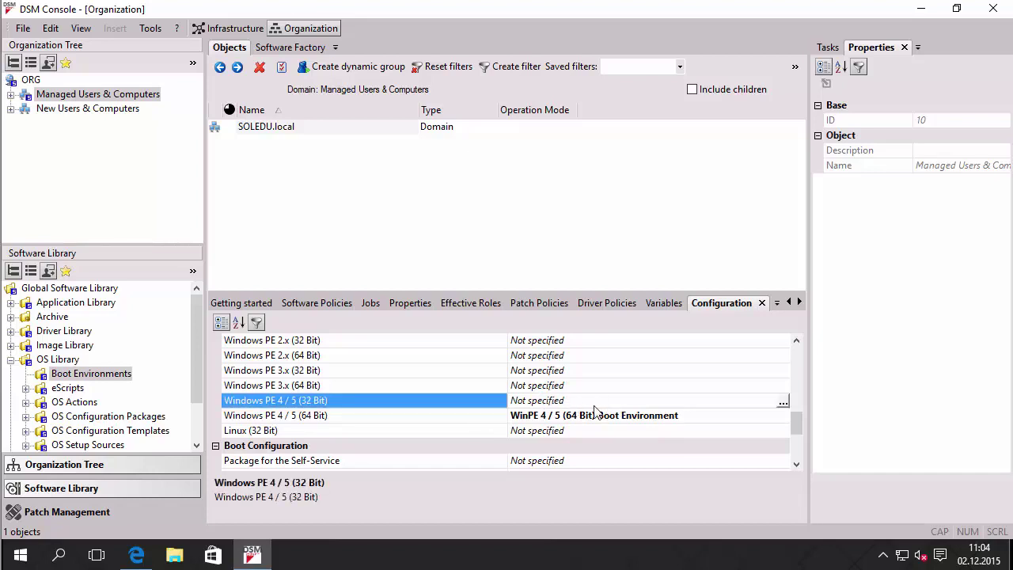
left_click(783, 403)
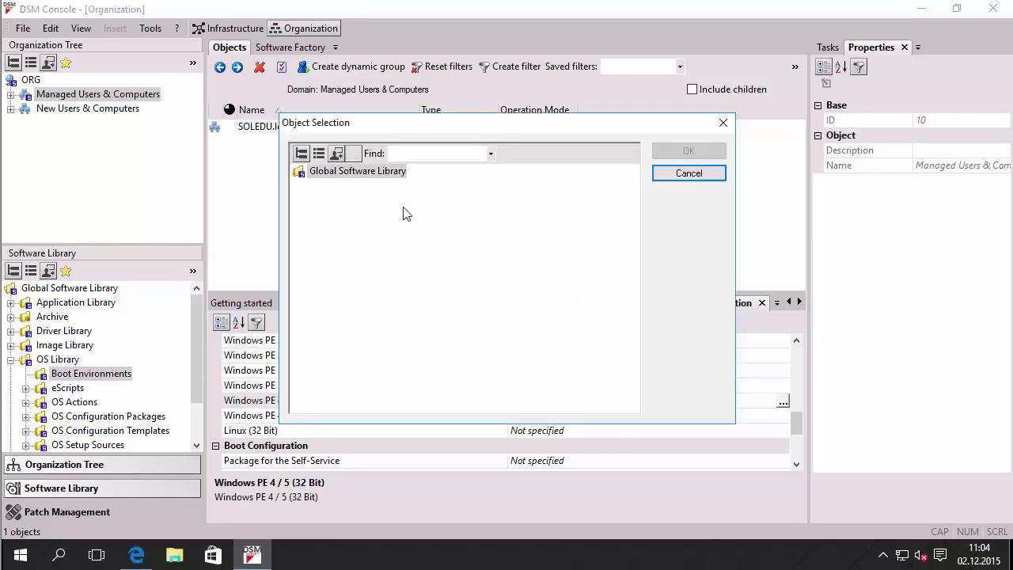
left_click(301, 174)
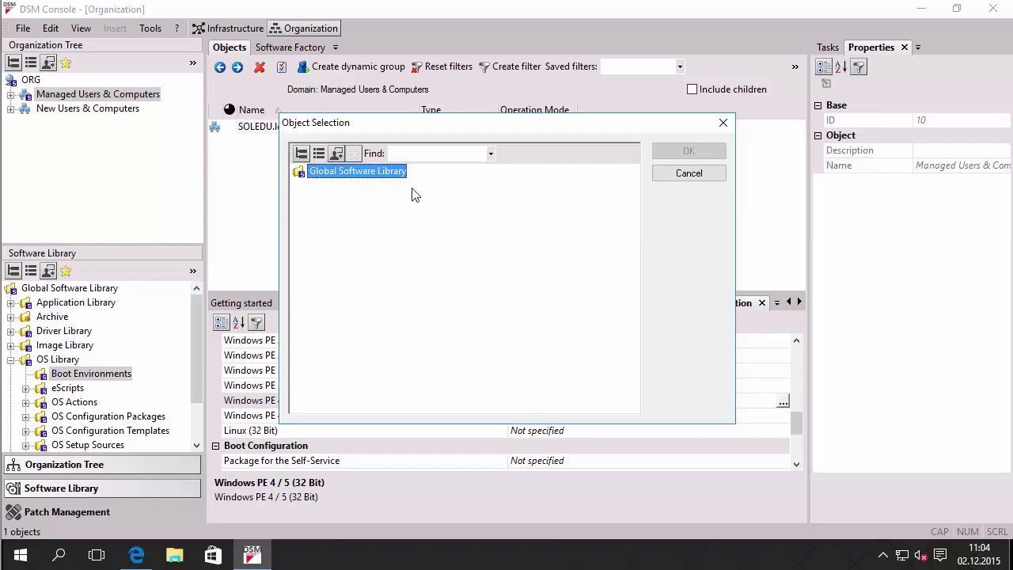
left_click(689, 174)
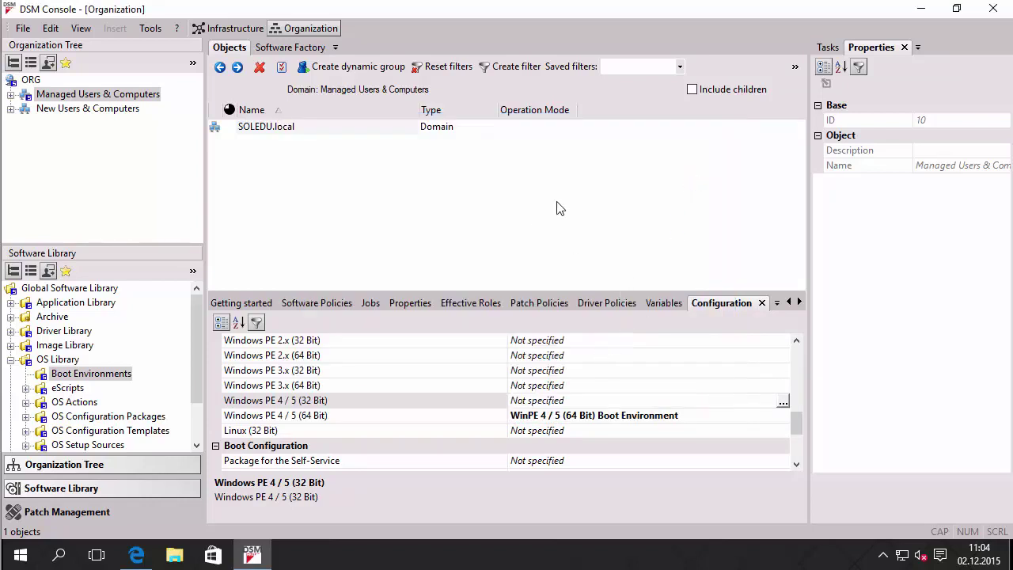
Check the default boot environment settings of New Users & Computers, and return to the ORG node.
left_click(63, 112)
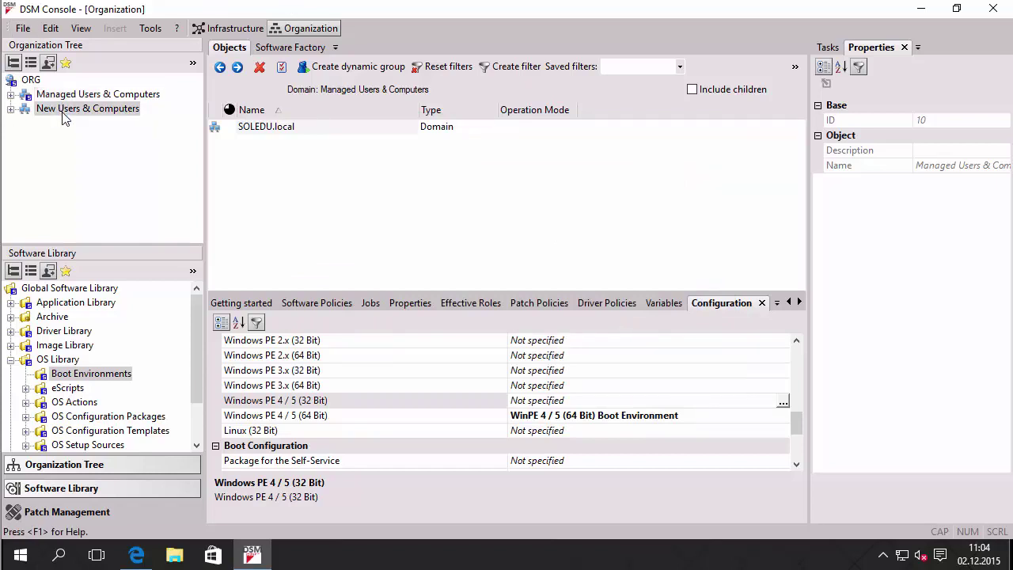
left_click(65, 115)
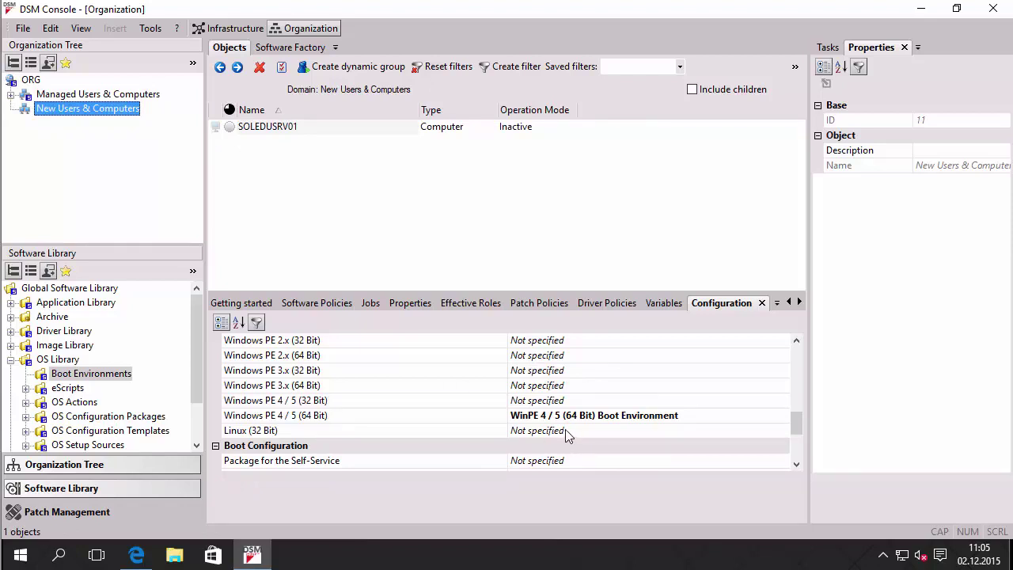
left_click(77, 93)
left_click(27, 81)
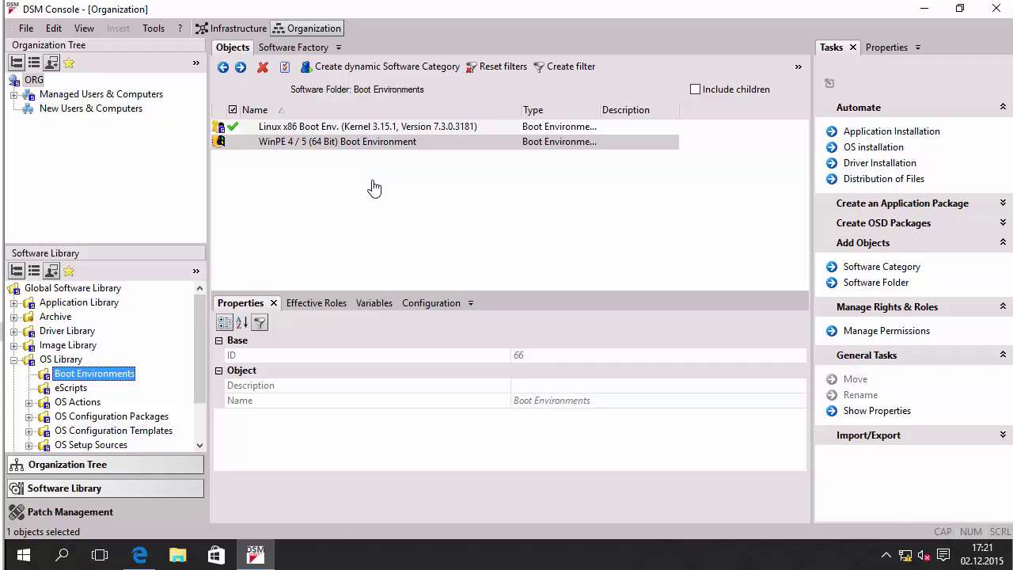
Open the Software Factory for the OS Library folder and review the package types it offers.
left_click(59, 360)
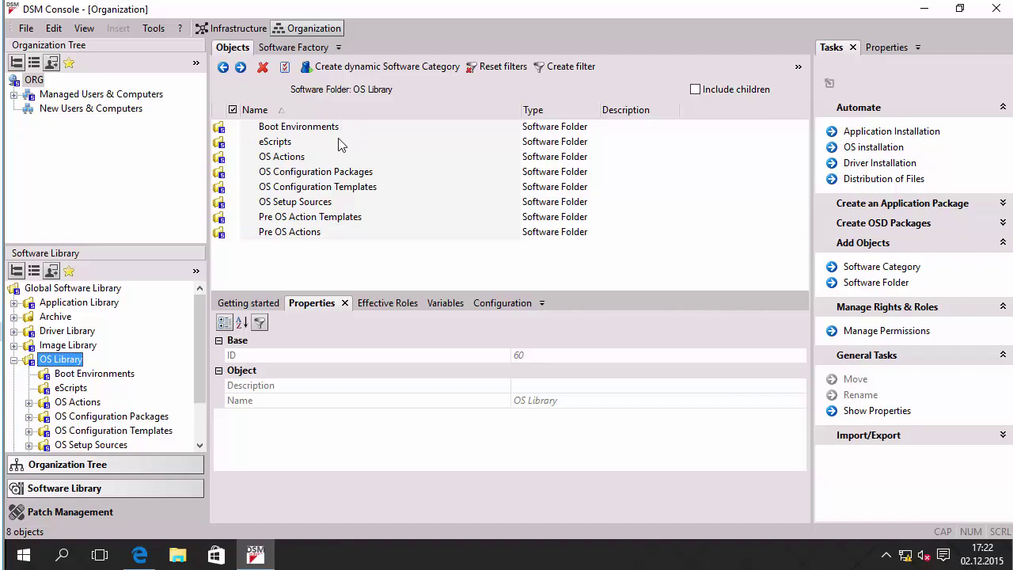
left_click(299, 49)
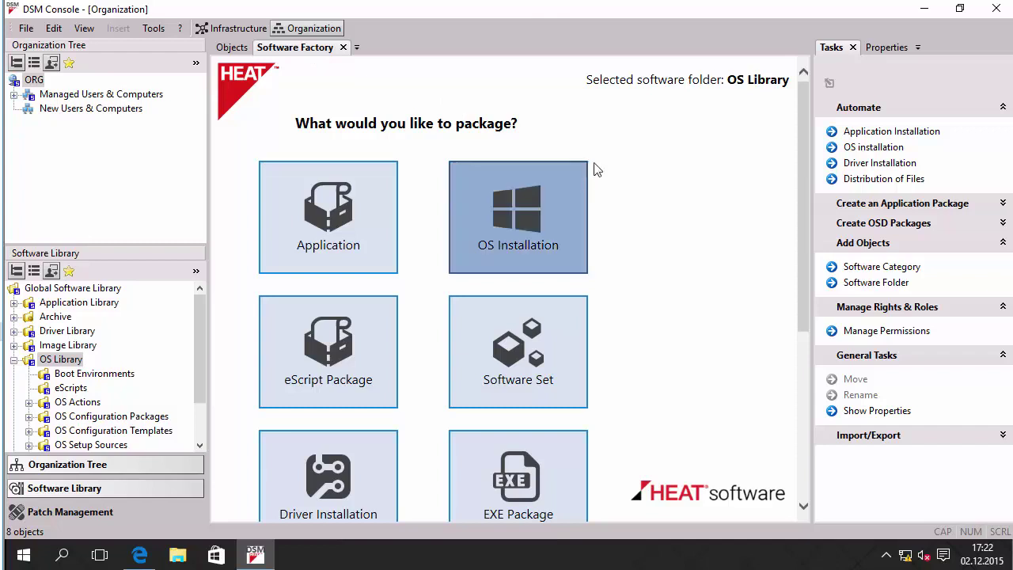
scroll(690, 189, "down", 1)
scroll(690, 189, "down", 4)
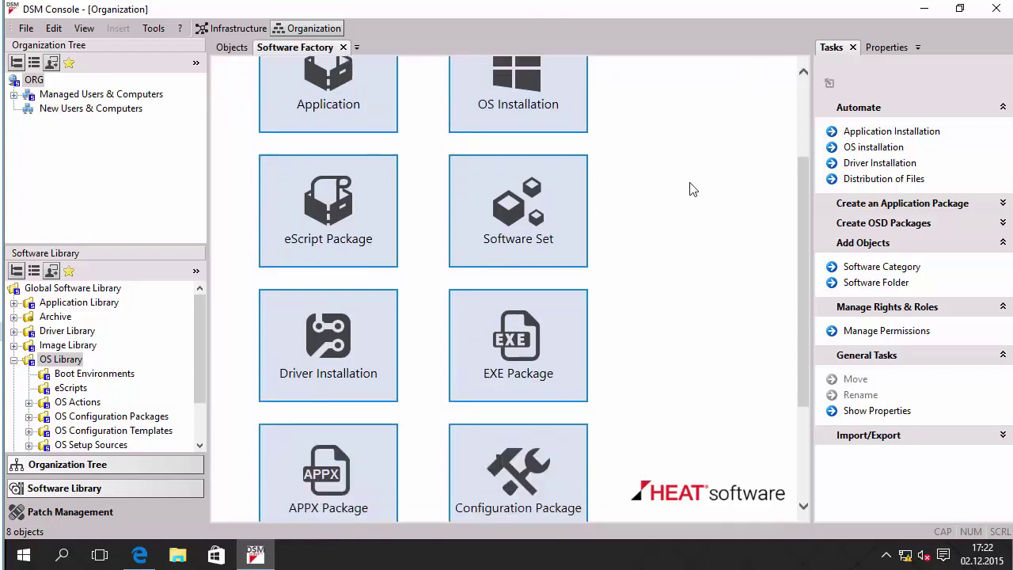
scroll(690, 189, "up", 5)
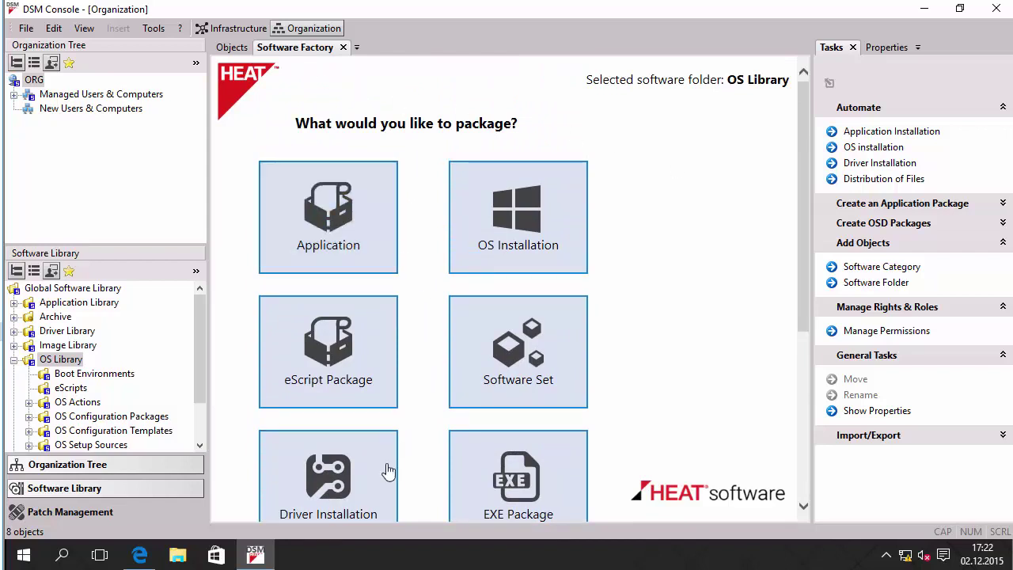
scroll(378, 474, "down", 1)
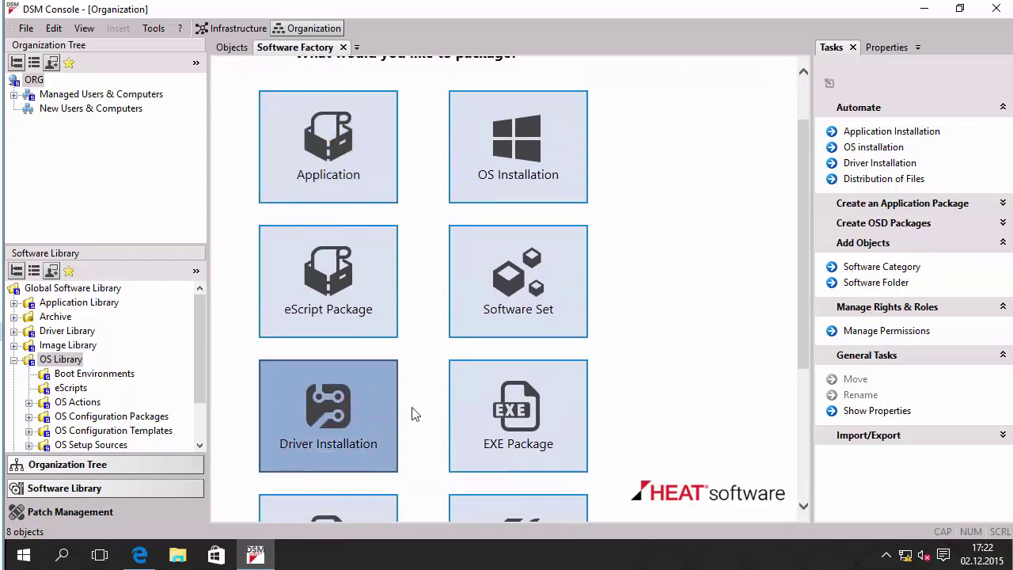
scroll(540, 439, "down", 3)
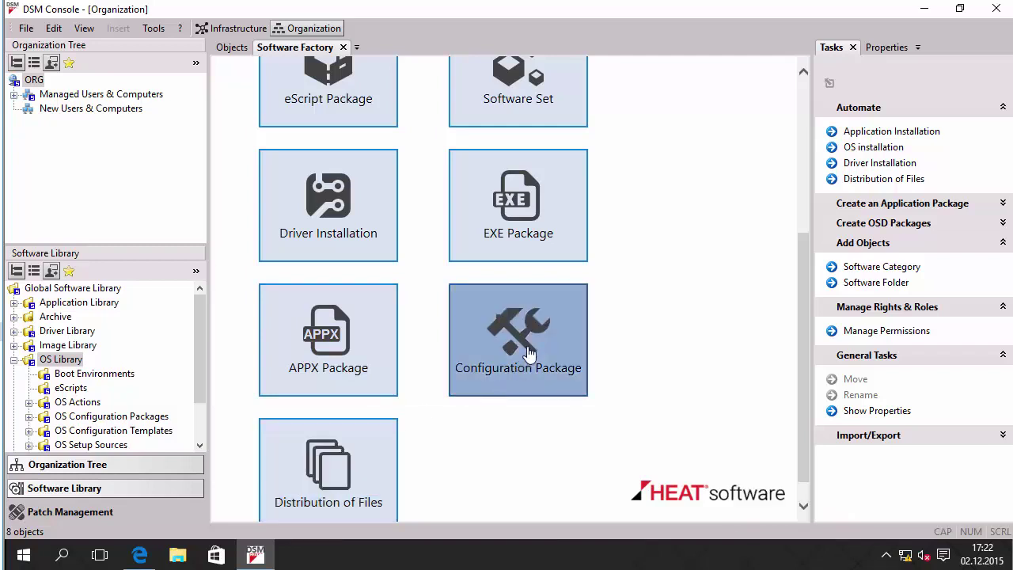
scroll(537, 346, "up", 5)
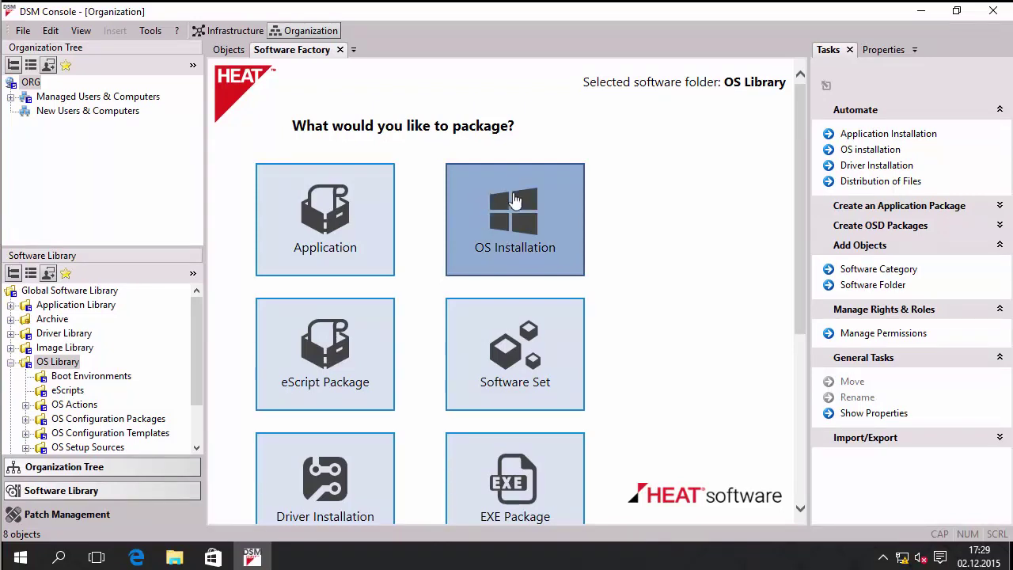
Start an OS Installation package based on the existing OS Setup File Package "Windows 10 (x64) Enterprise Deutsch V2".
left_click(521, 227)
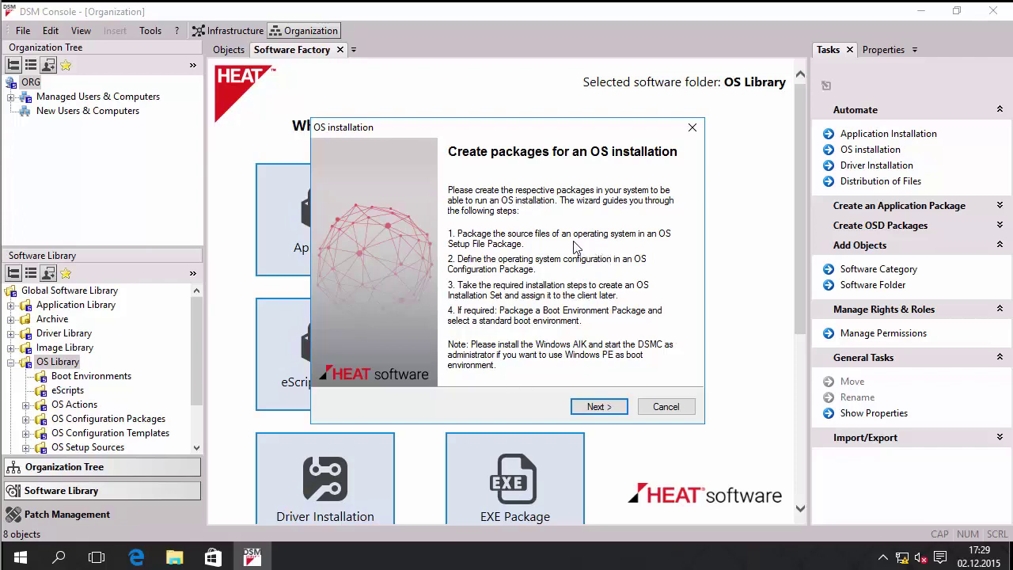
left_click(618, 416)
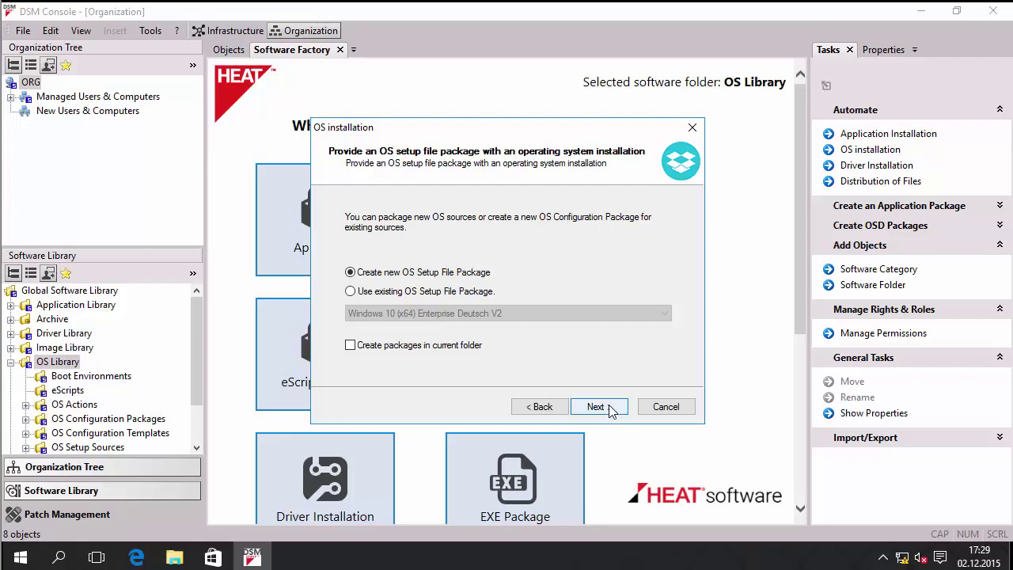
left_click(605, 403)
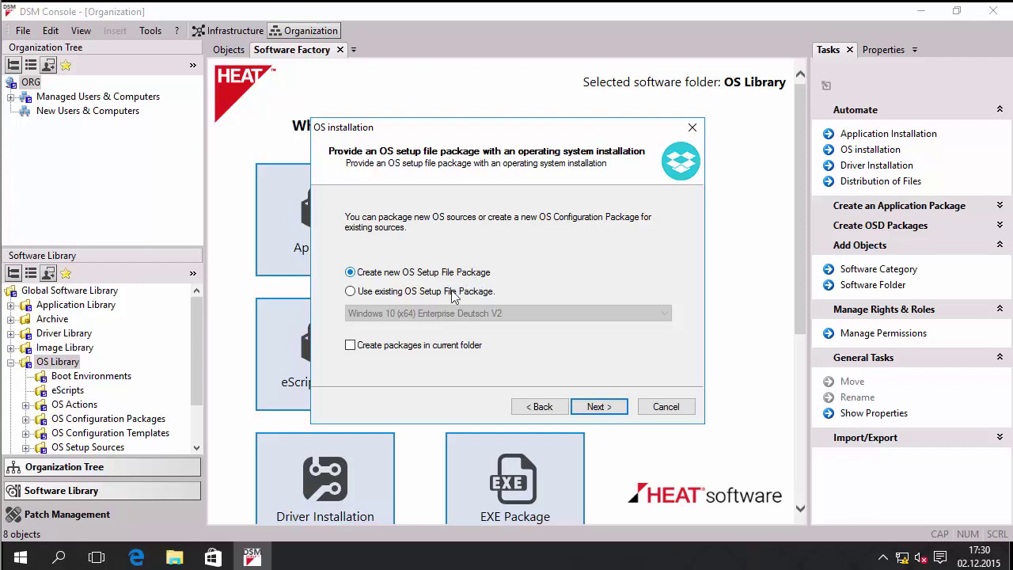
left_click(351, 291)
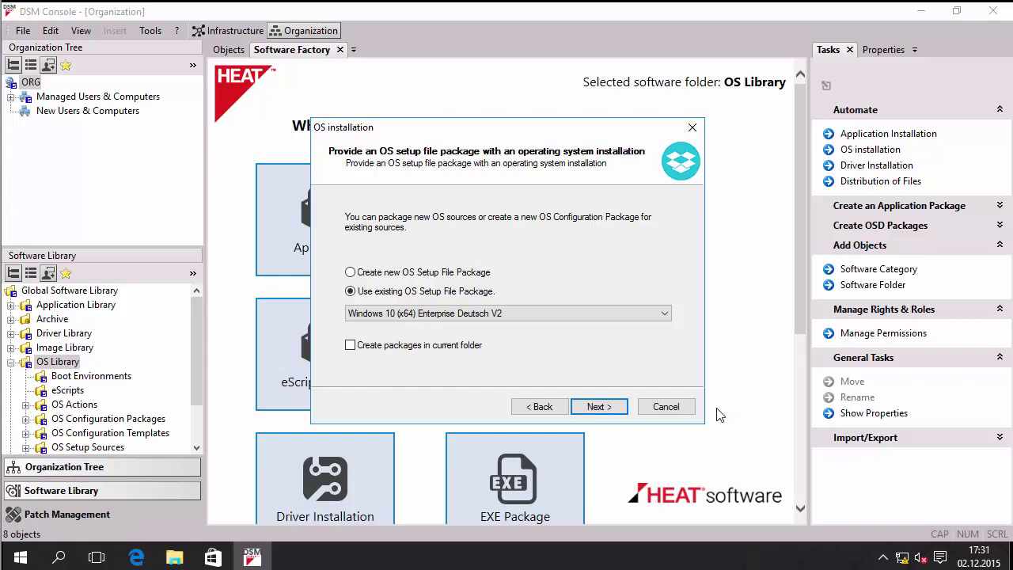
left_click(608, 409)
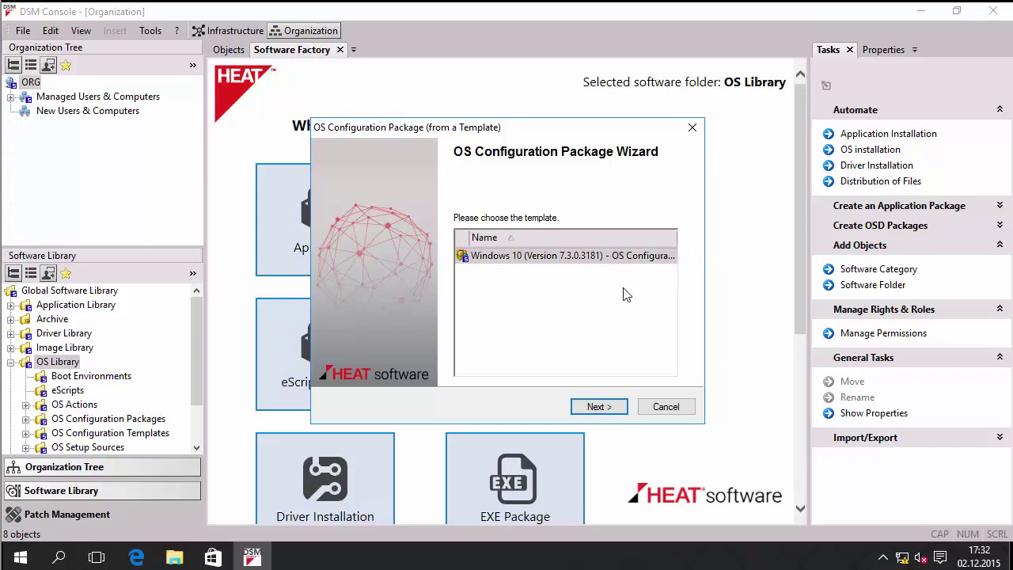
Accept the Windows 10 (Version 7.3.0.3181) template and name the package "Windows 10 (Version 7.3.0.3181) - OS Configuration Package".
left_click(599, 407)
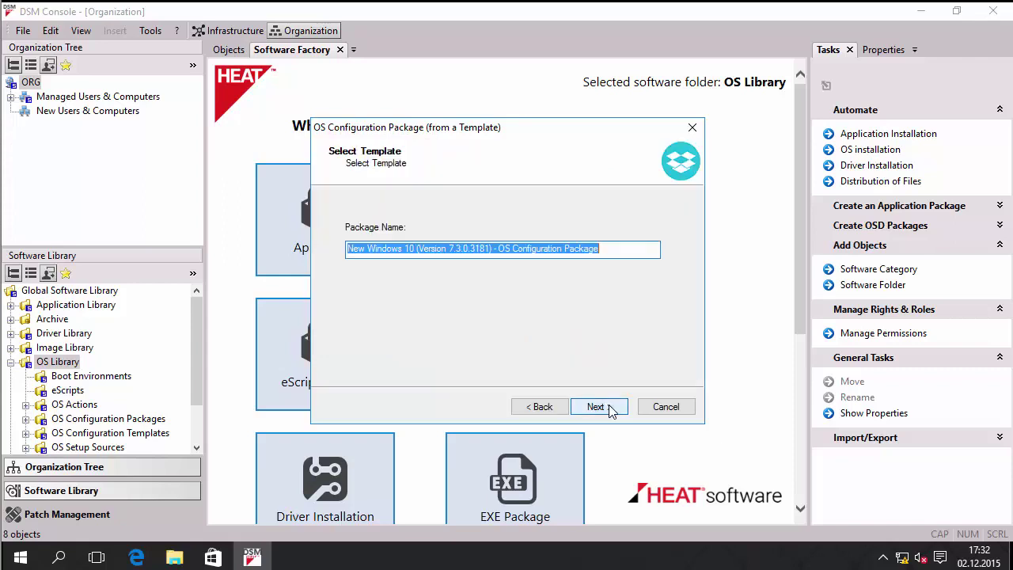
double_click(355, 248)
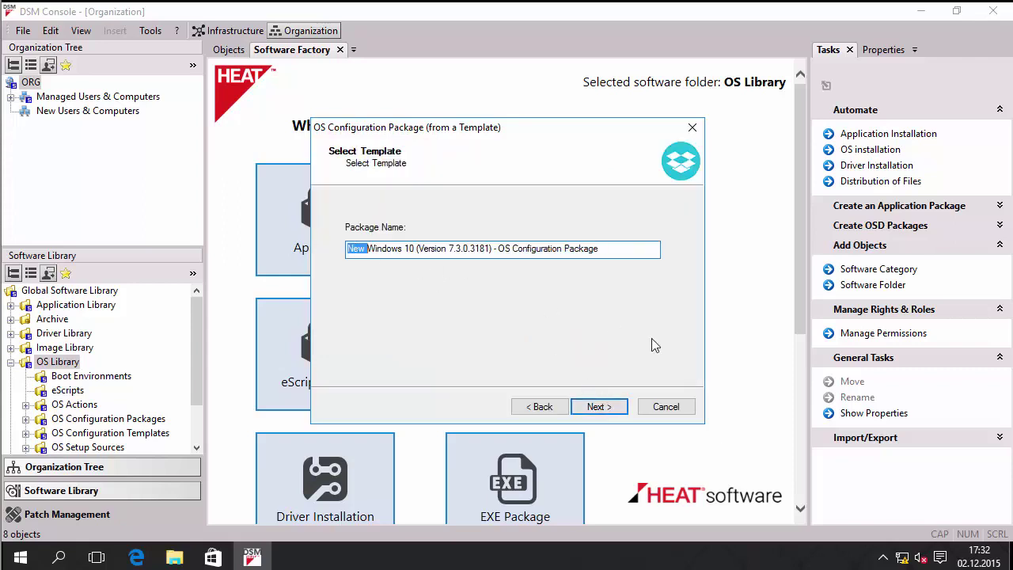
key("Delete")
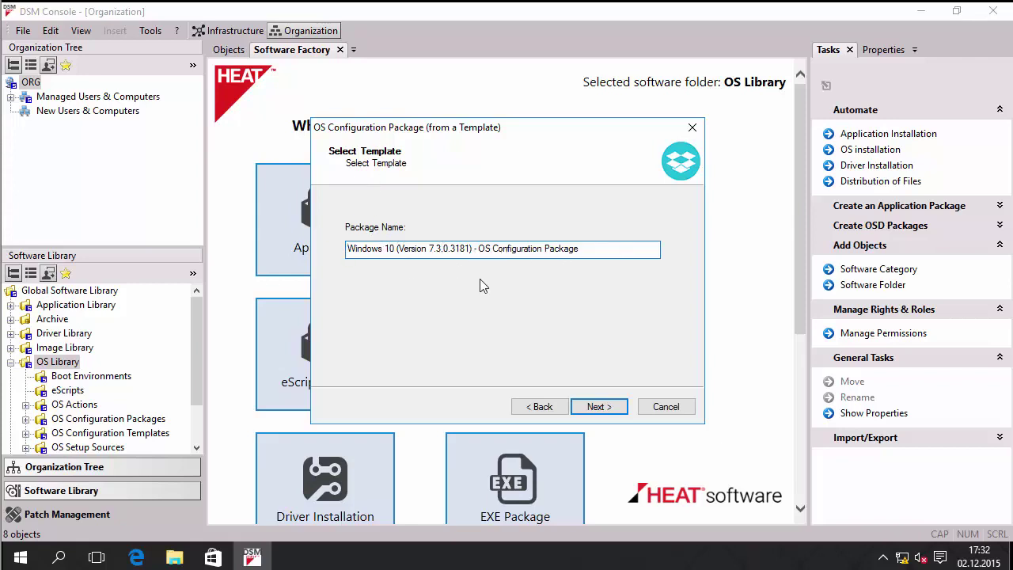
left_click_drag(396, 249, 474, 250)
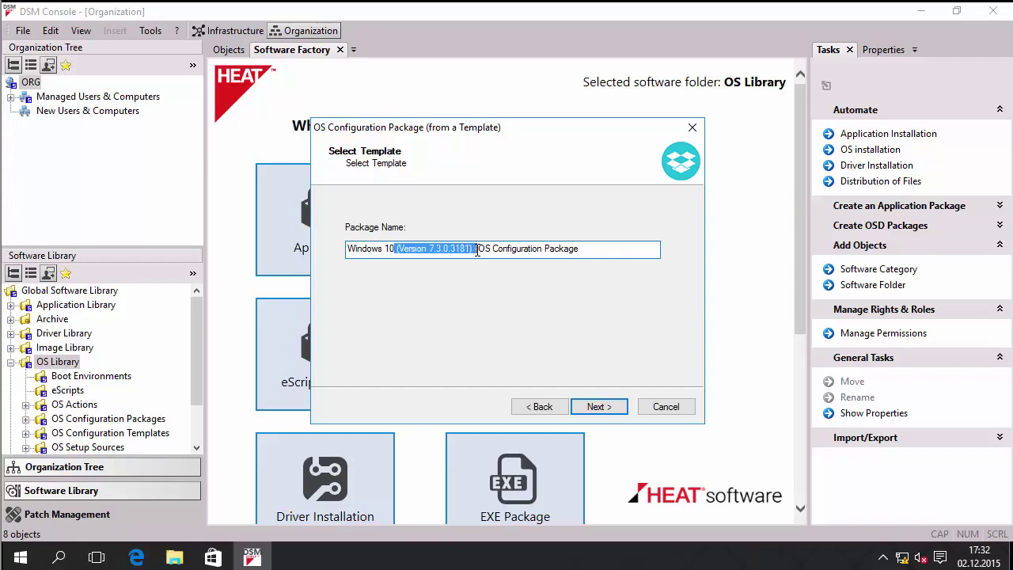
left_click(473, 250)
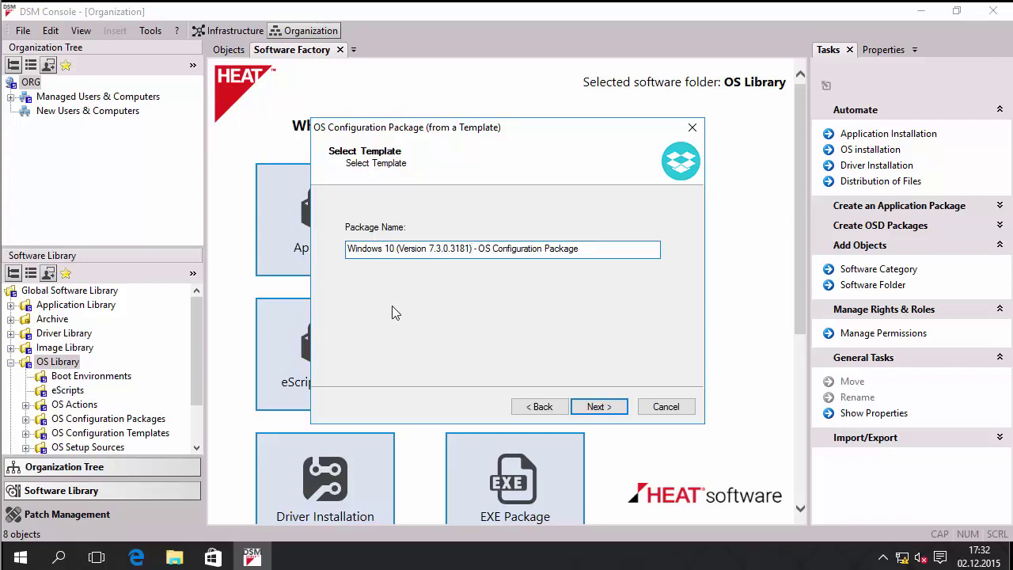
left_click(616, 410)
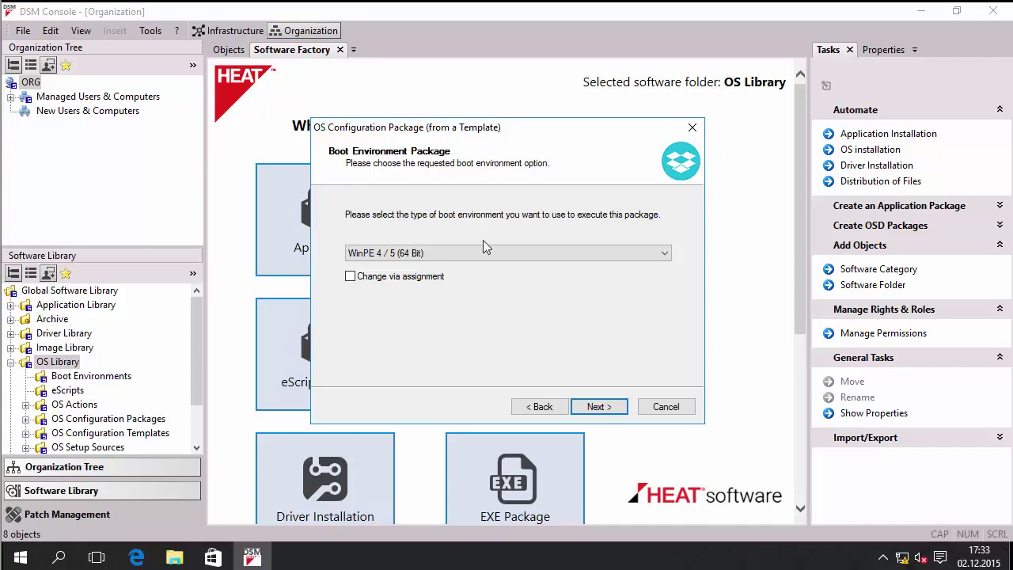
Choose WinPE 4 / 5 (64 Bit) as the package's boot environment, enable changing it via assignment, and continue.
left_click(399, 255)
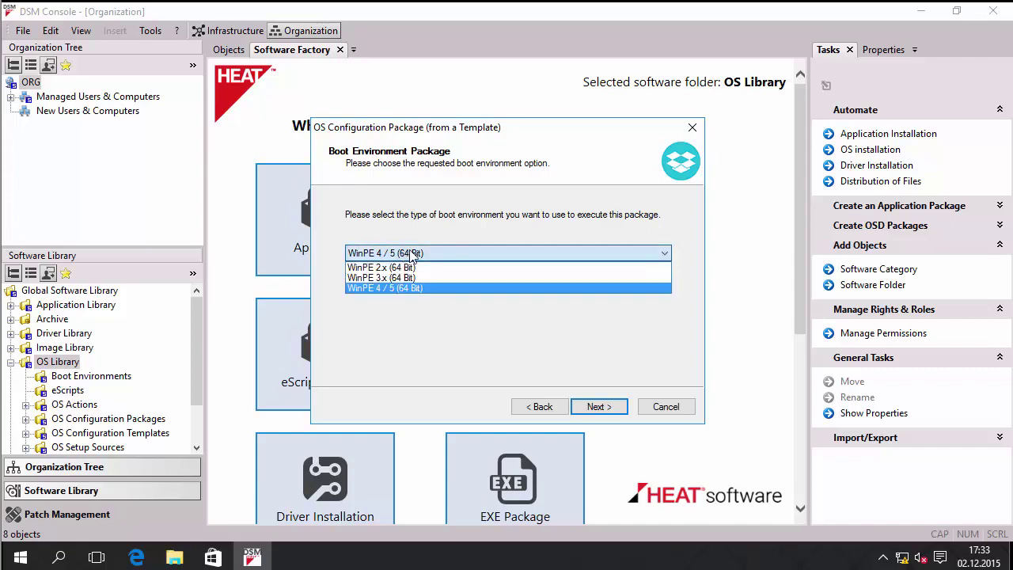
left_click(465, 288)
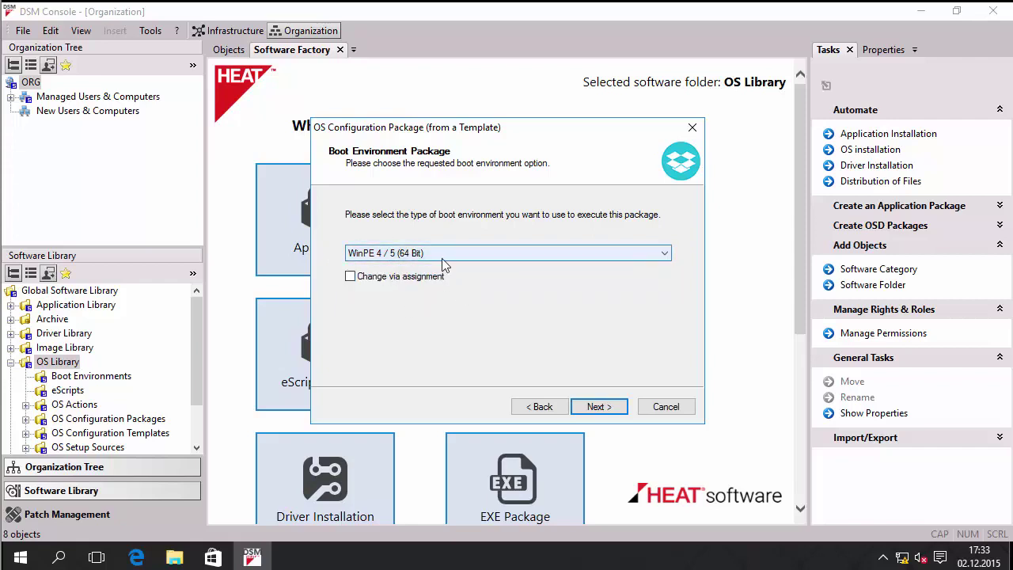
left_click(351, 279)
left_click(598, 407)
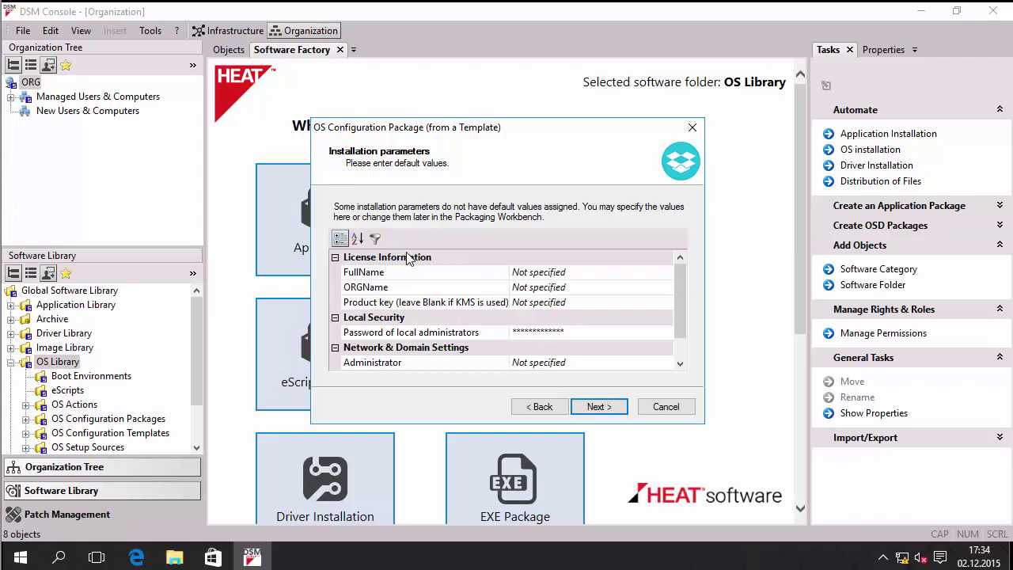
Set the license information defaults: FullName to "Solmera Education" and ORGName to "Solmera".
left_click(545, 272)
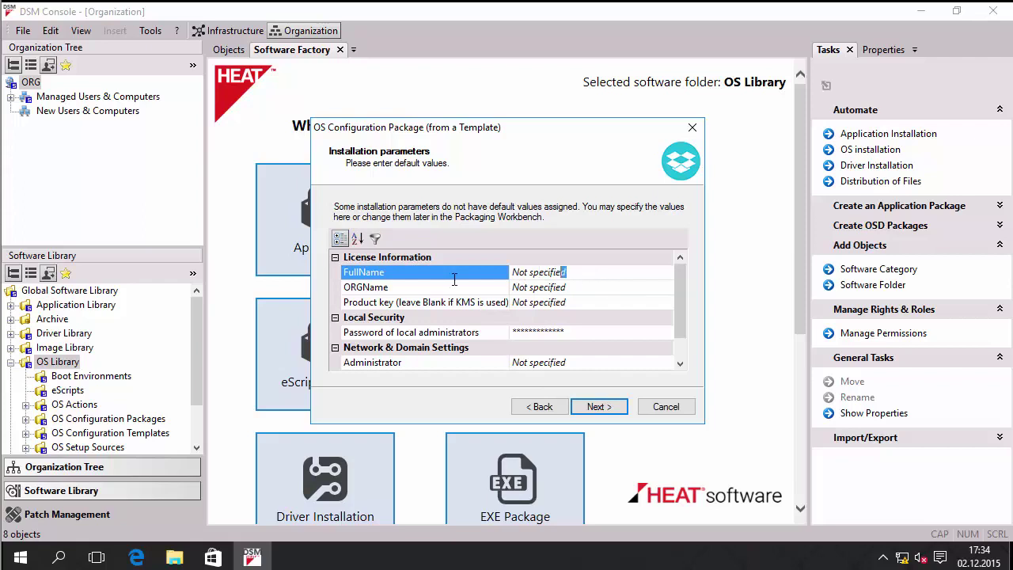
type("Solmera Education")
key("Down")
key("Tab")
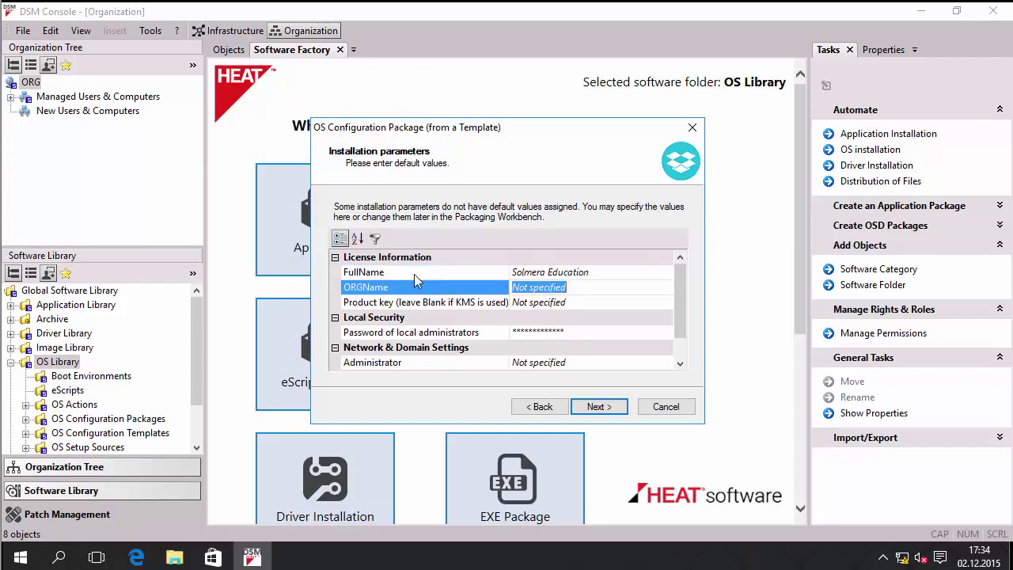
type("Solmera")
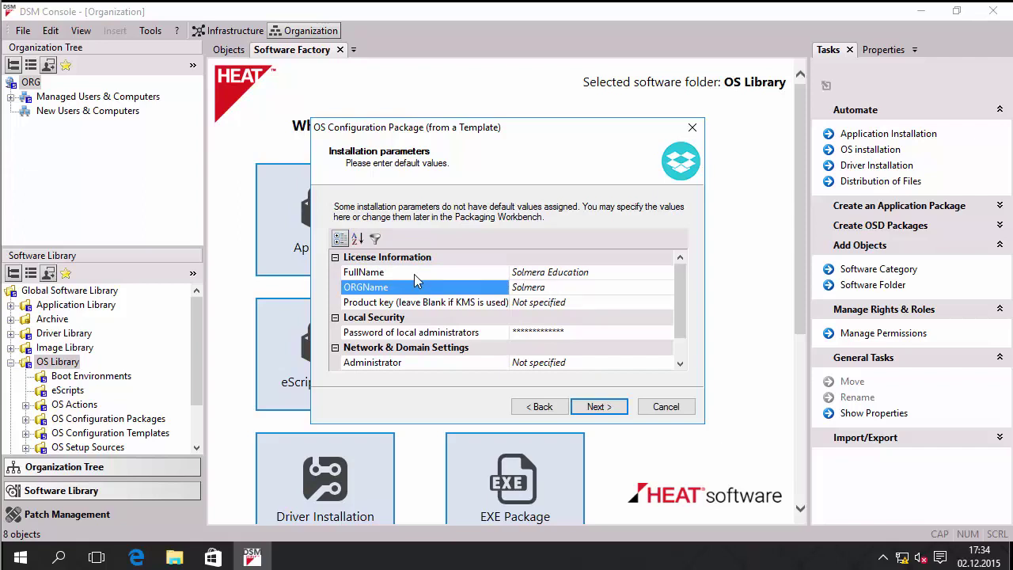
Leave the product key unspecified and enter the password of local administrators.
key("Down")
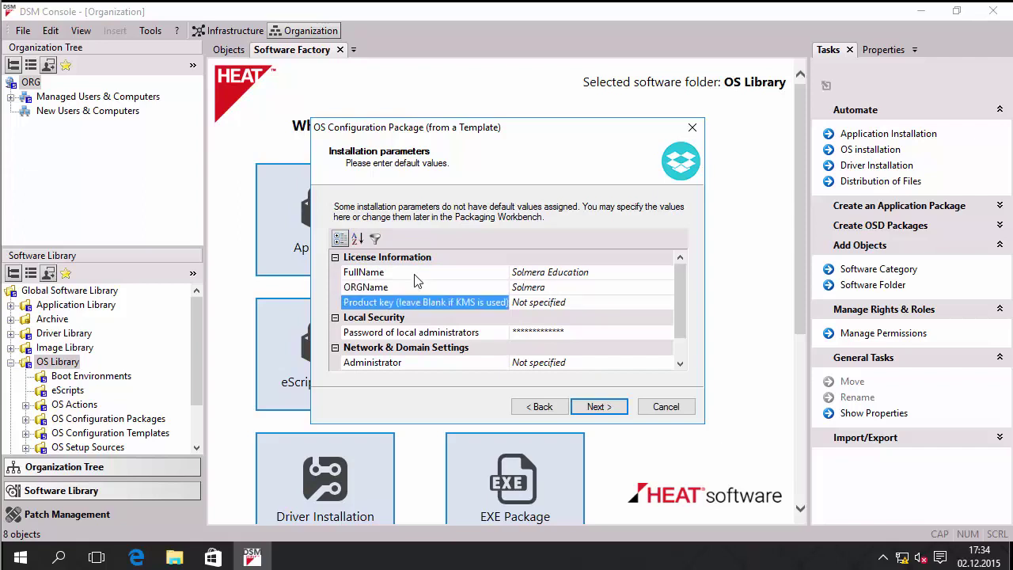
key("Down")
key("Down")
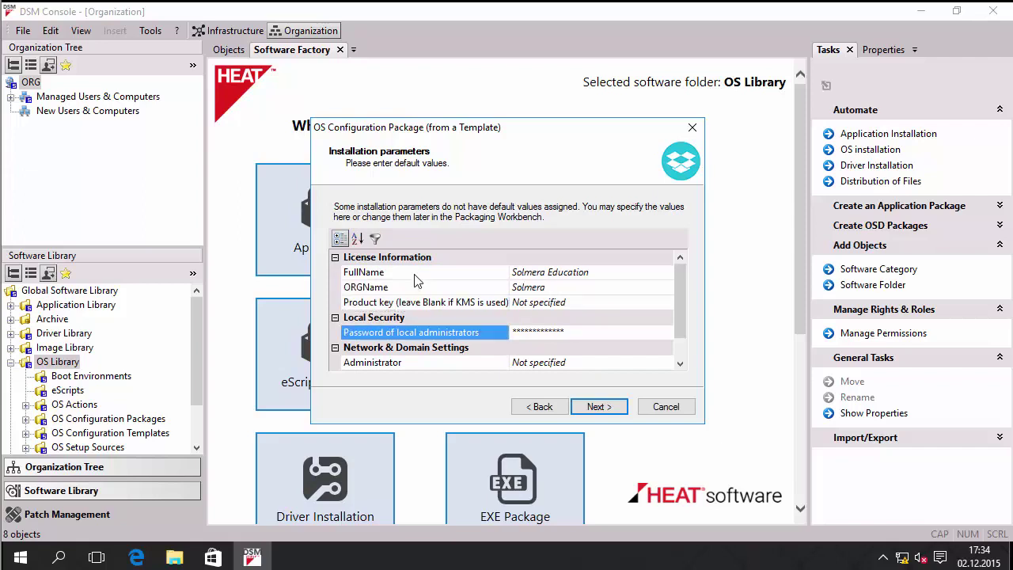
key("Tab")
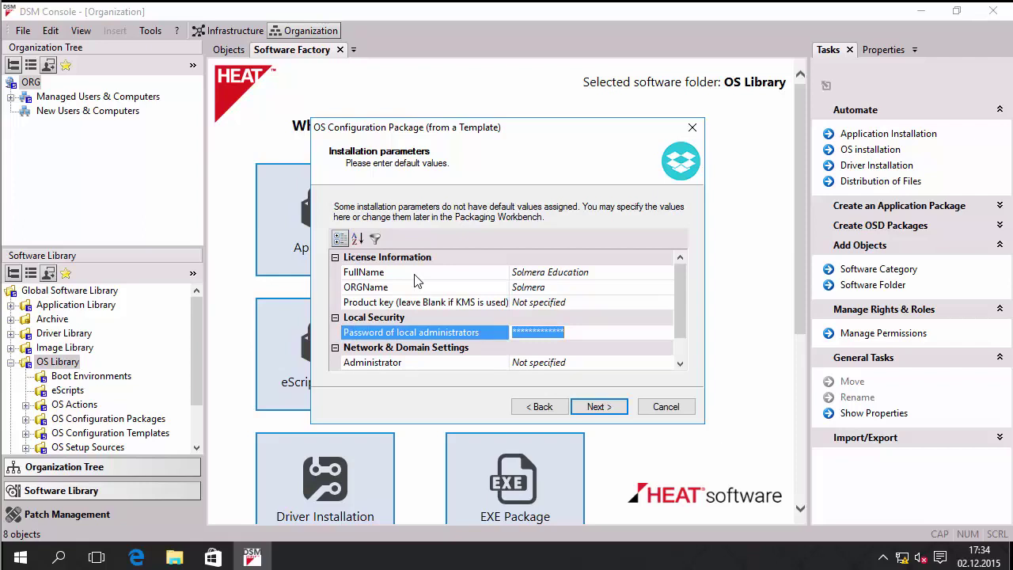
type("*******")
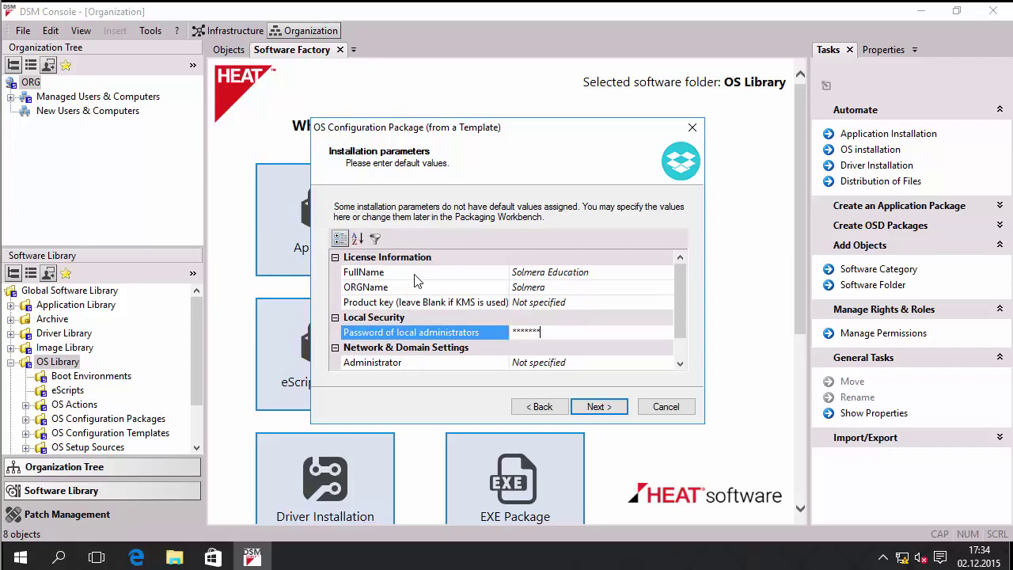
type("**")
Set the Administrator account in the Network & Domain Settings to "administrator".
key("Down")
key("Down")
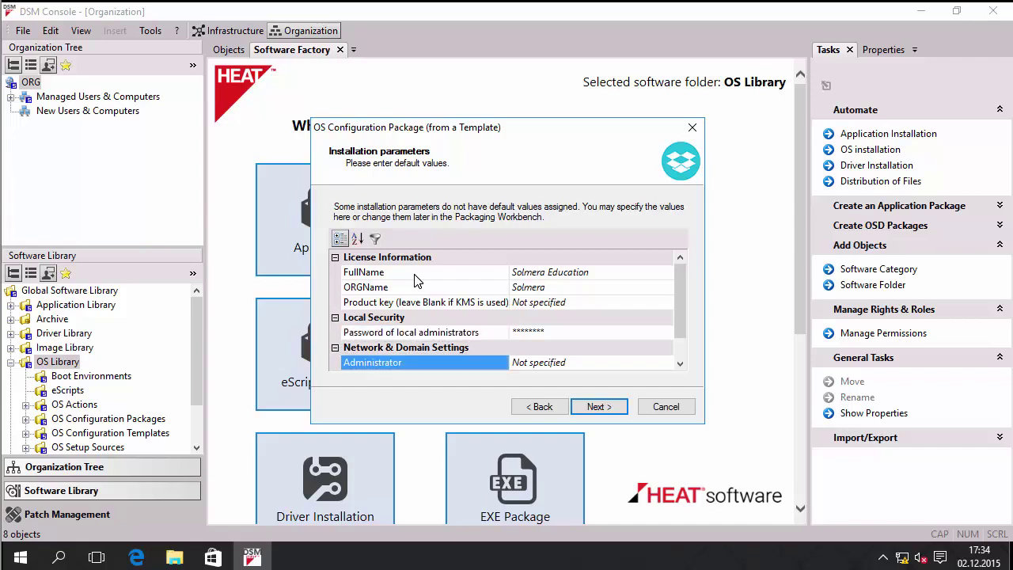
scroll(533, 331, "down", 1)
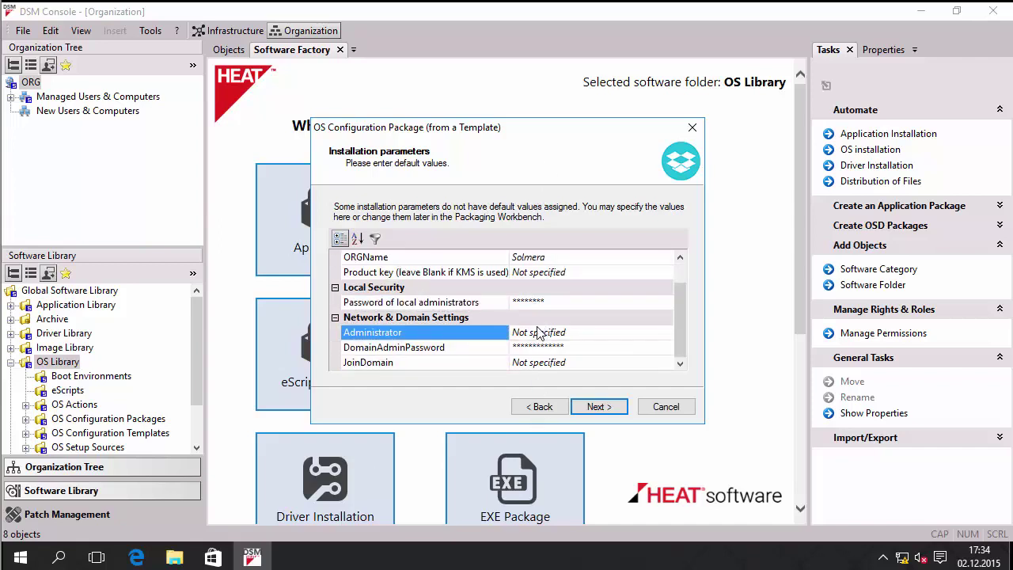
left_click(593, 332)
key("BackSpace")
key("BackSpace")
key("BackSpace")
key("BackSpace")
key("BackSpace")
key("BackSpace")
key("BackSpace")
key("BackSpace")
key("BackSpace")
key("BackSpace")
key("BackSpace")
key("BackSpace")
key("BackSpace")
type("administratoe")
key("BackSpace")
type("r")
Enter the domain administrator's password in the DomainAdminPassword parameter.
key("Tab")
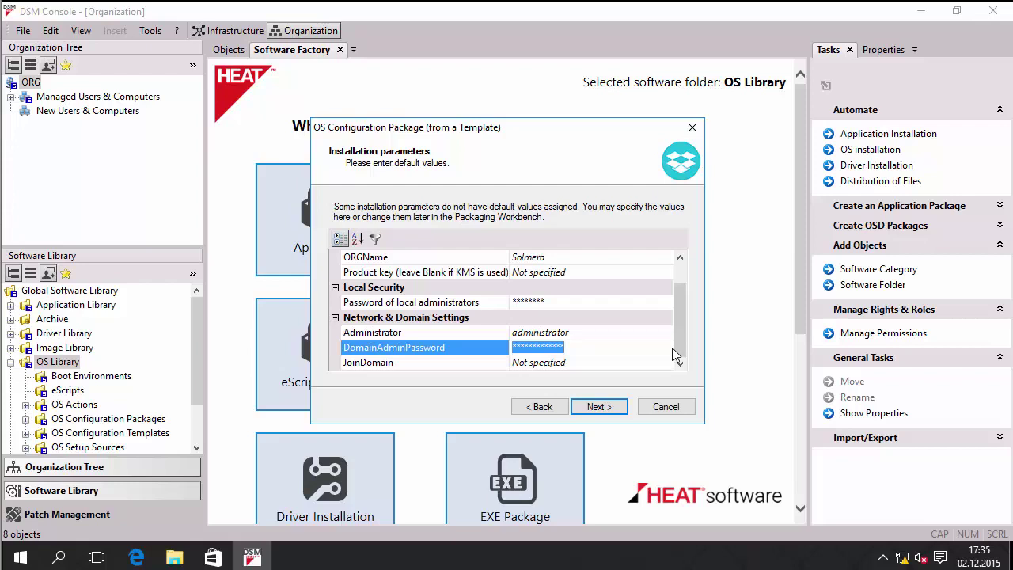
type("***")
type("***")
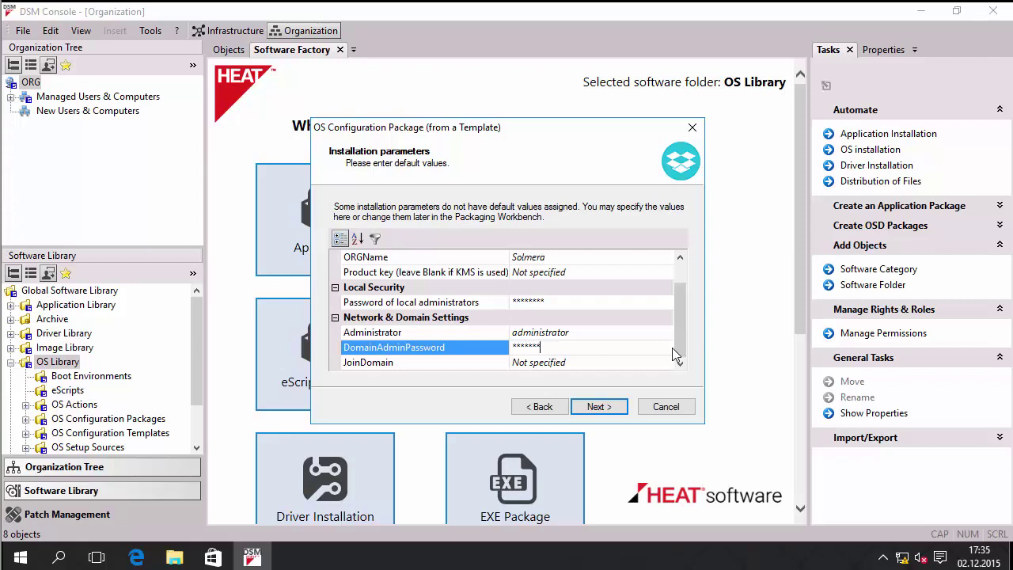
type("**")
Set JoinDomain to "soledu.local" and generate the OS Configuration Package.
key("Tab")
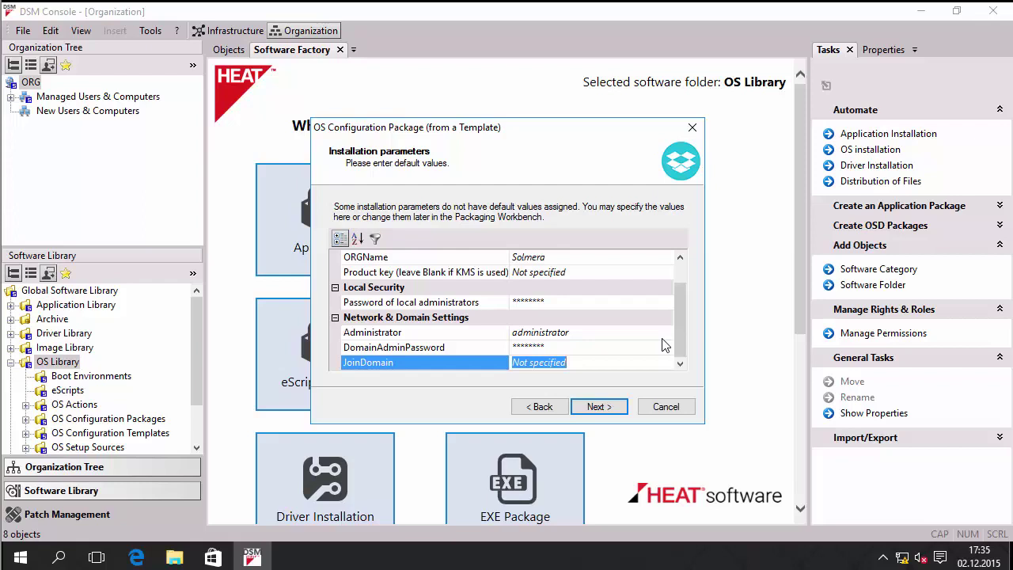
type("sol")
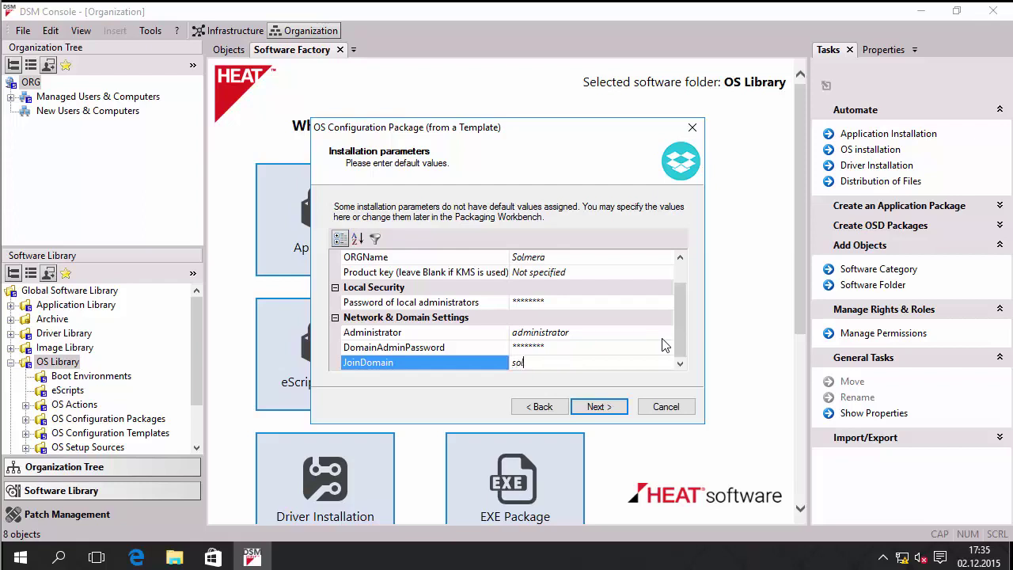
type("edu.local")
left_click(618, 408)
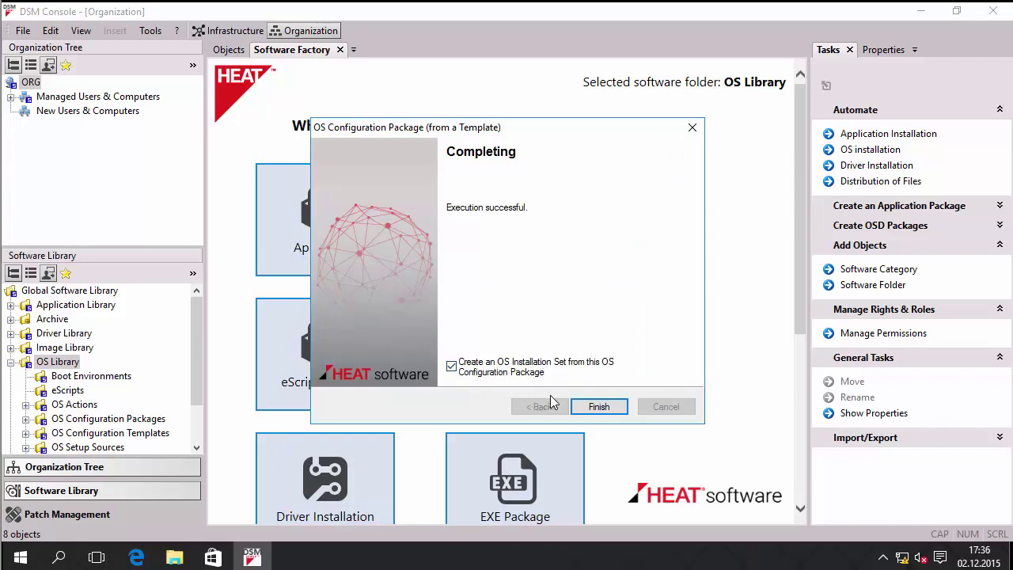
Create an OS Installation Set from the configuration package, keeping the name "Windows 10 (x64) Enterprise - German", and continue to its components.
left_click(607, 406)
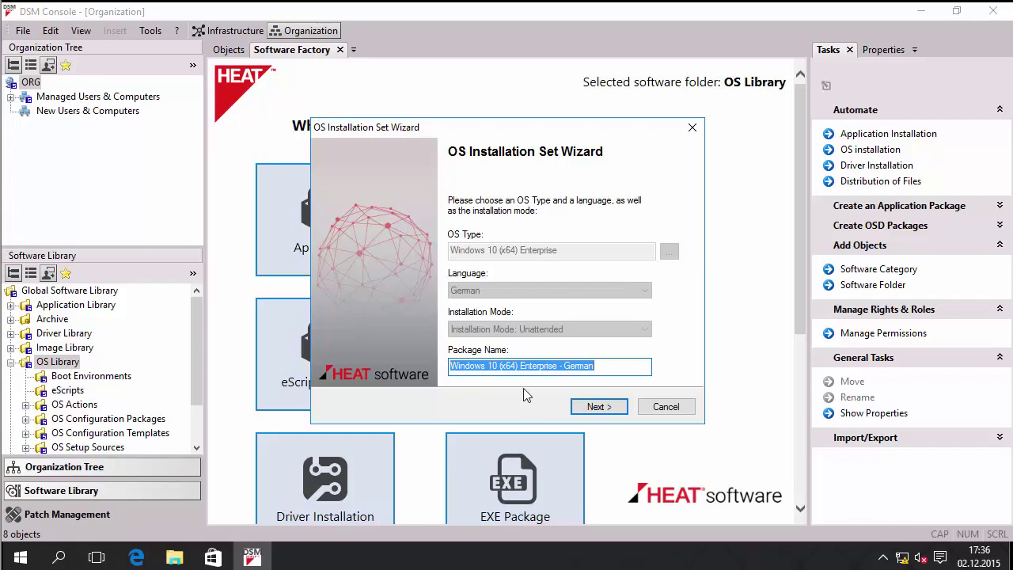
left_click(608, 369)
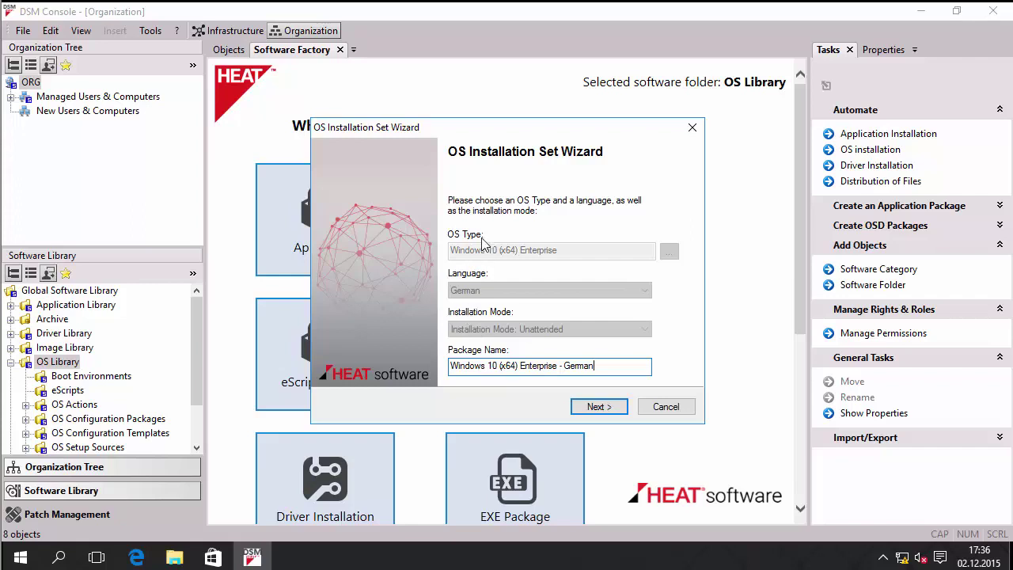
left_click_drag(615, 369, 417, 345)
key("End")
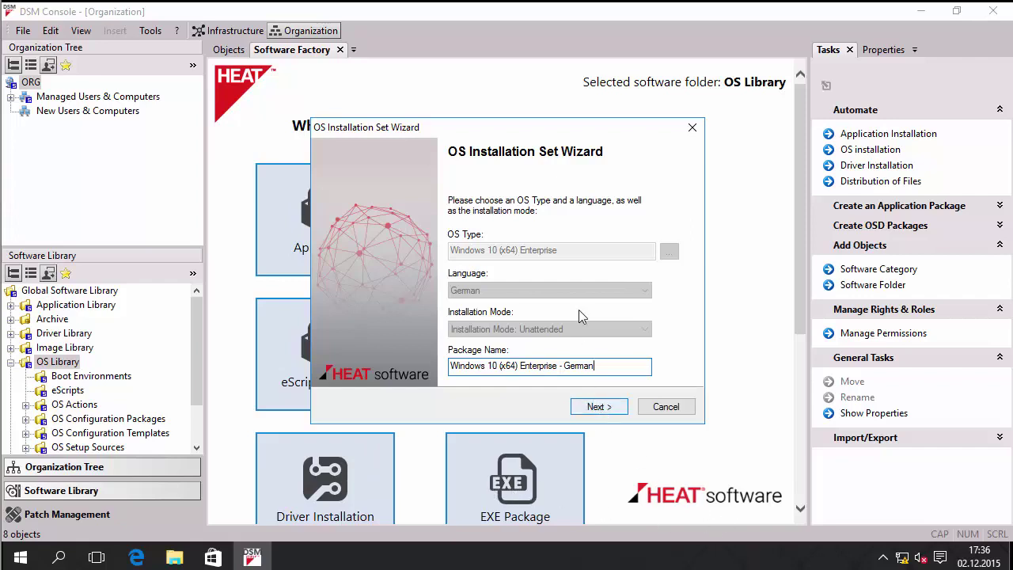
left_click(596, 408)
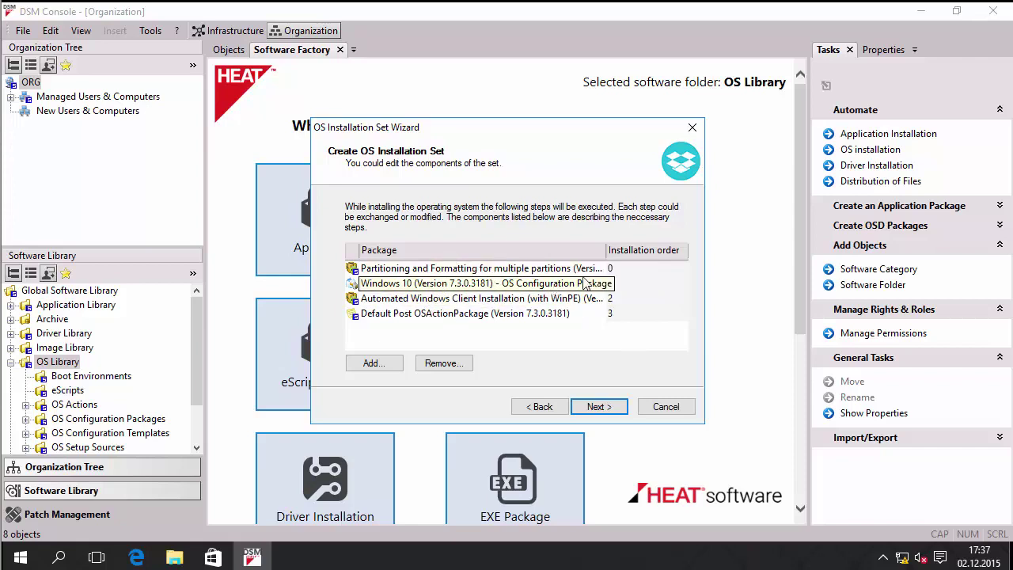
Review the packages that make up the OS Installation Set and their installation order.
left_click(544, 271)
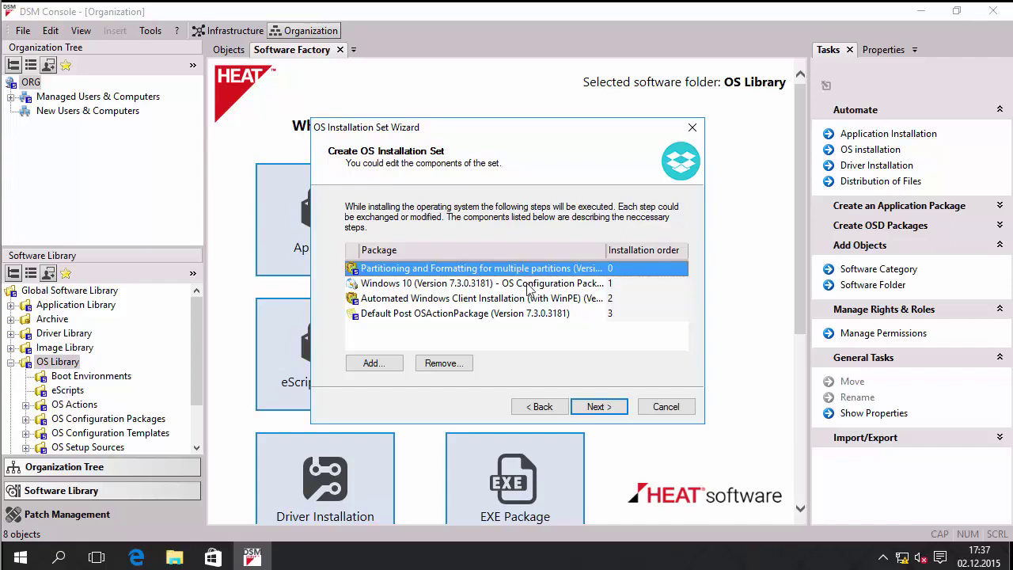
left_click(406, 286)
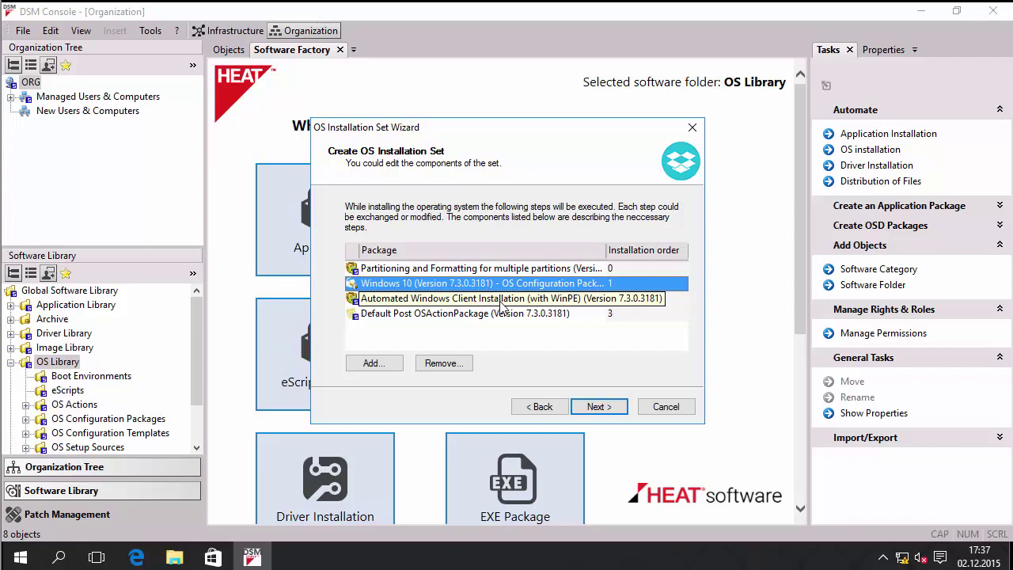
left_click(386, 317)
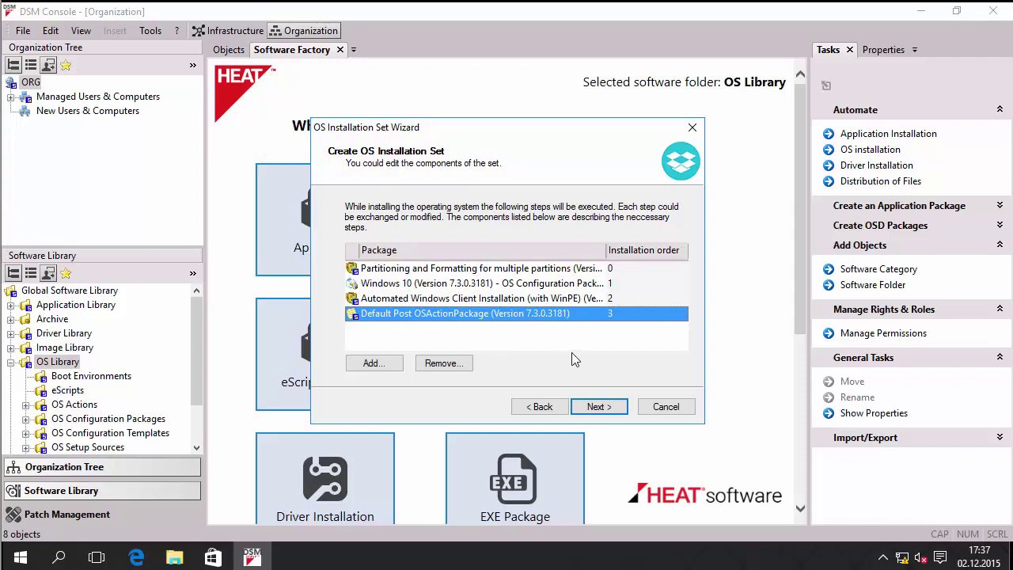
Try moving "Partitioning and Formatting for multiple partitions" further down the installation order, and return it to the first position.
left_click(424, 270)
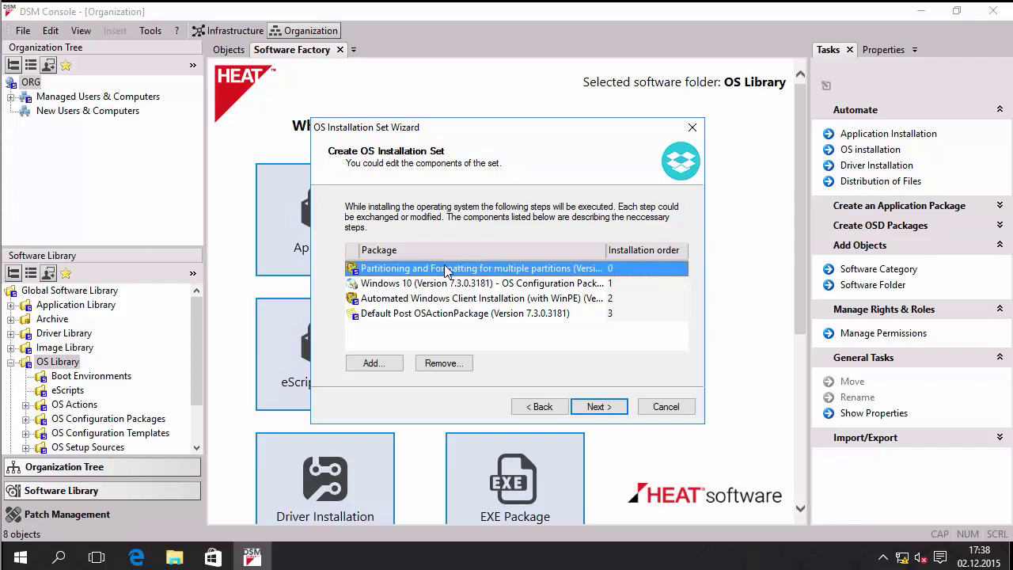
left_click_drag(446, 271, 450, 320)
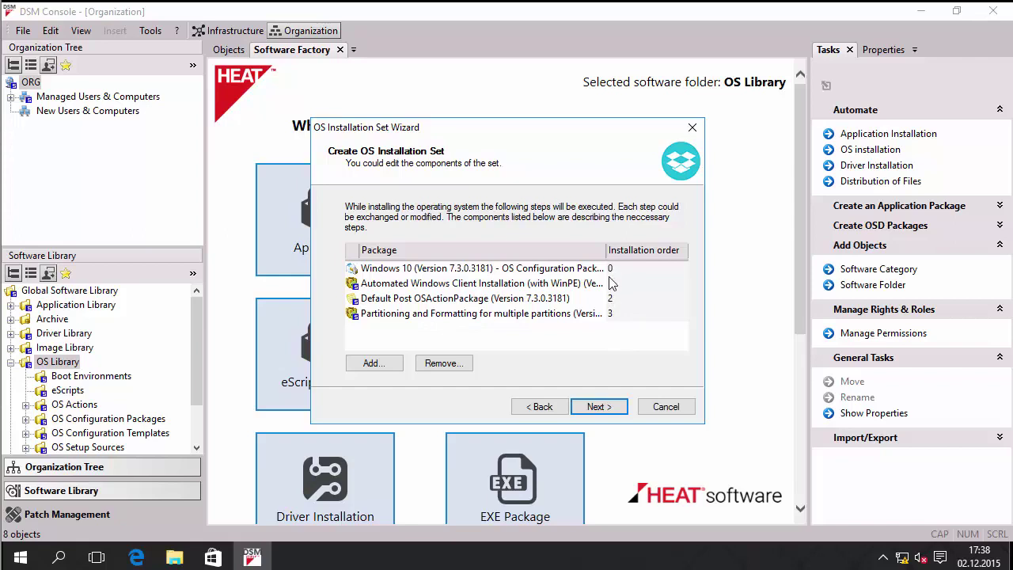
left_click_drag(566, 320, 564, 306)
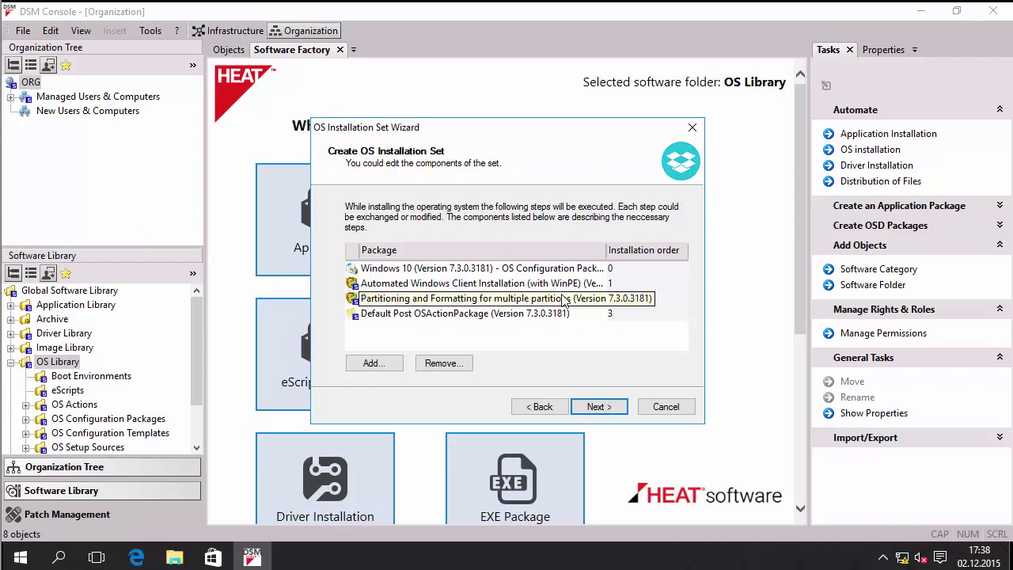
left_click_drag(499, 306, 502, 331)
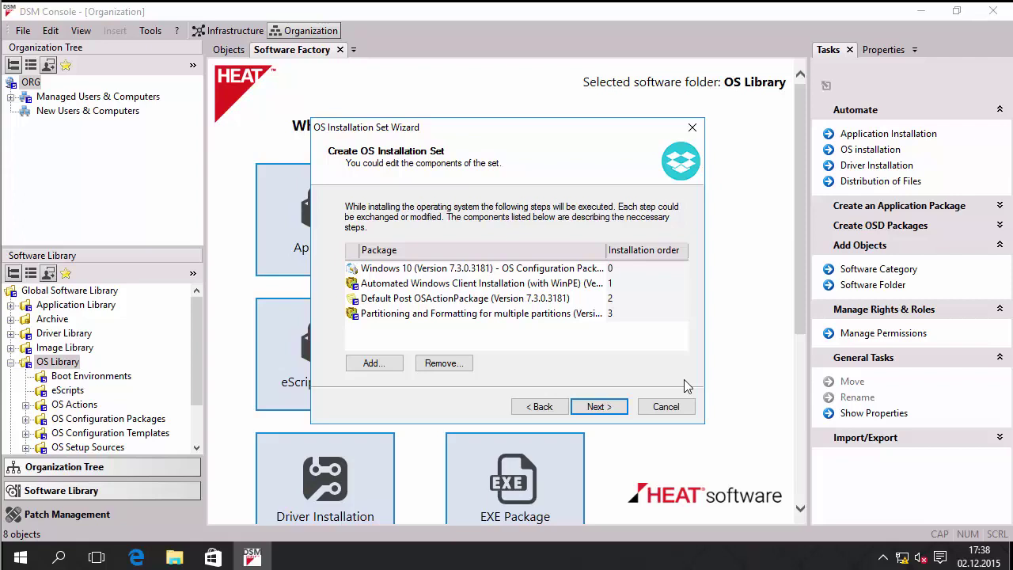
left_click_drag(467, 313, 468, 271)
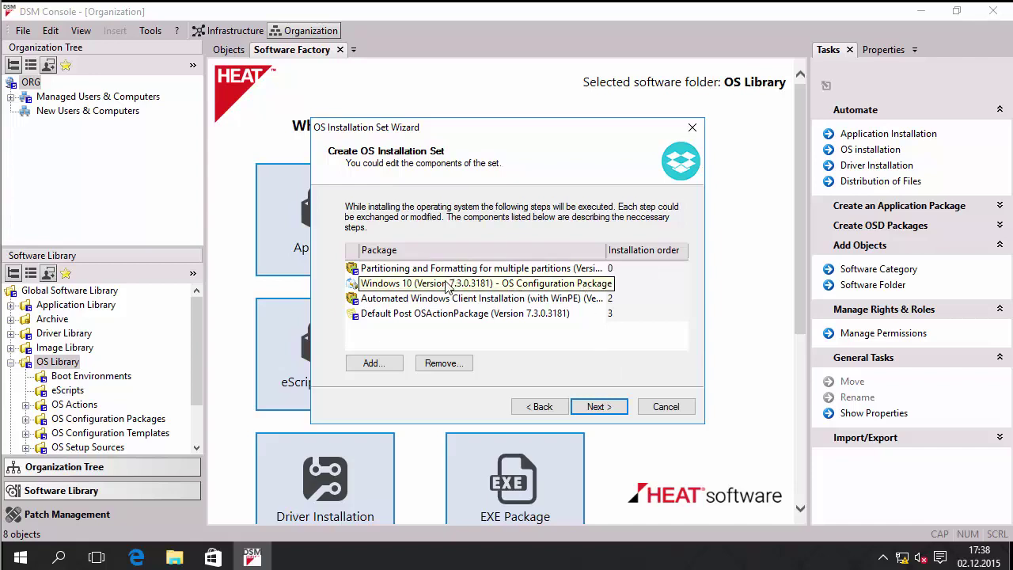
Finish the OS Installation Set and check the components of "Windows 10 (x64) Enterprise - German" in the OS Library.
left_click(615, 410)
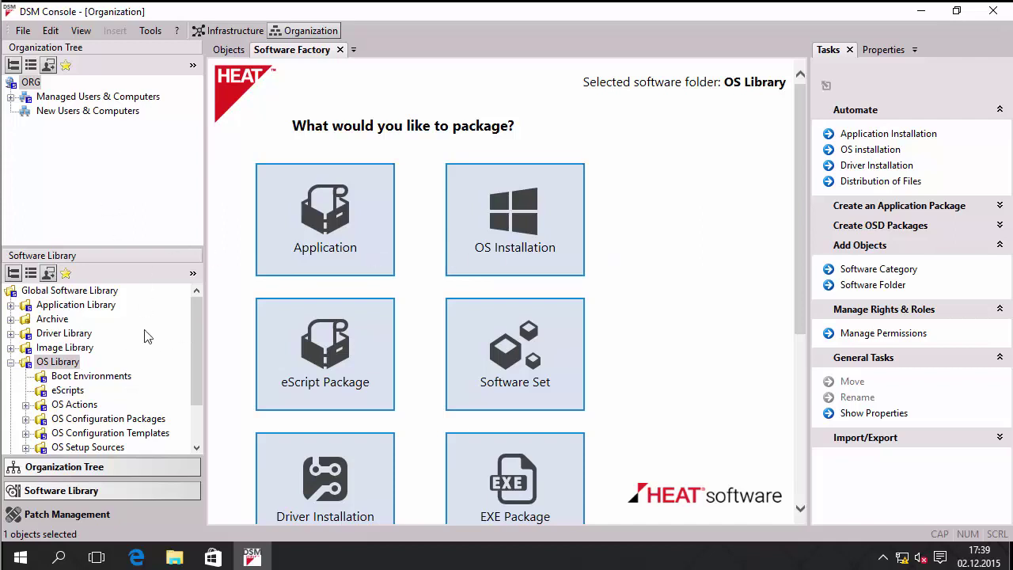
left_click(57, 362)
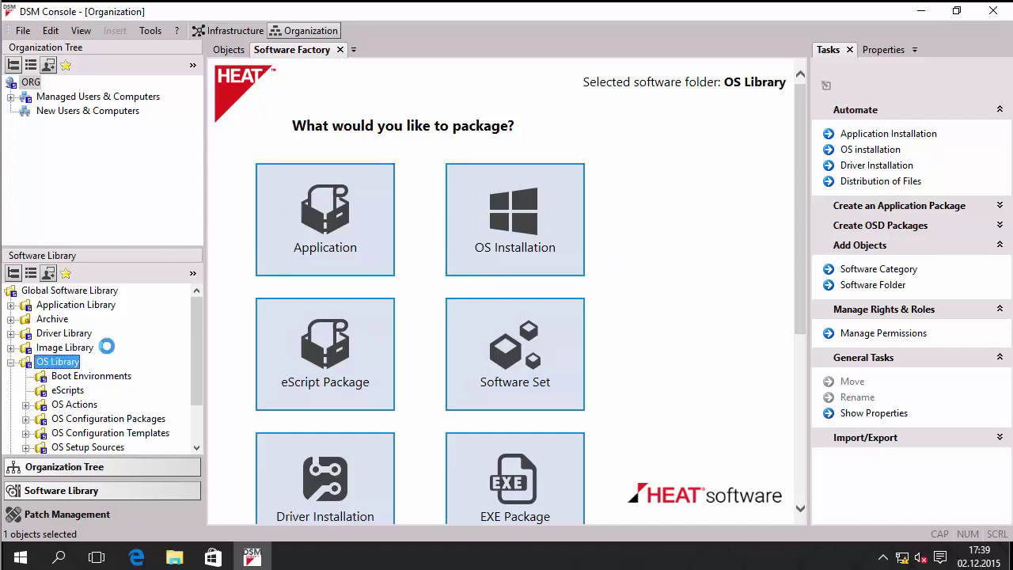
left_click(228, 50)
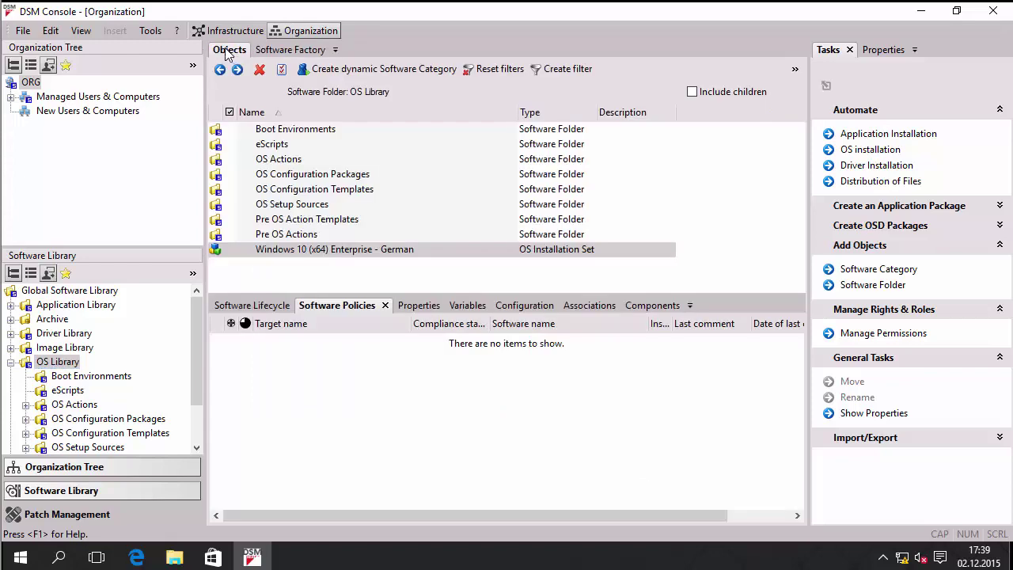
left_click(340, 252)
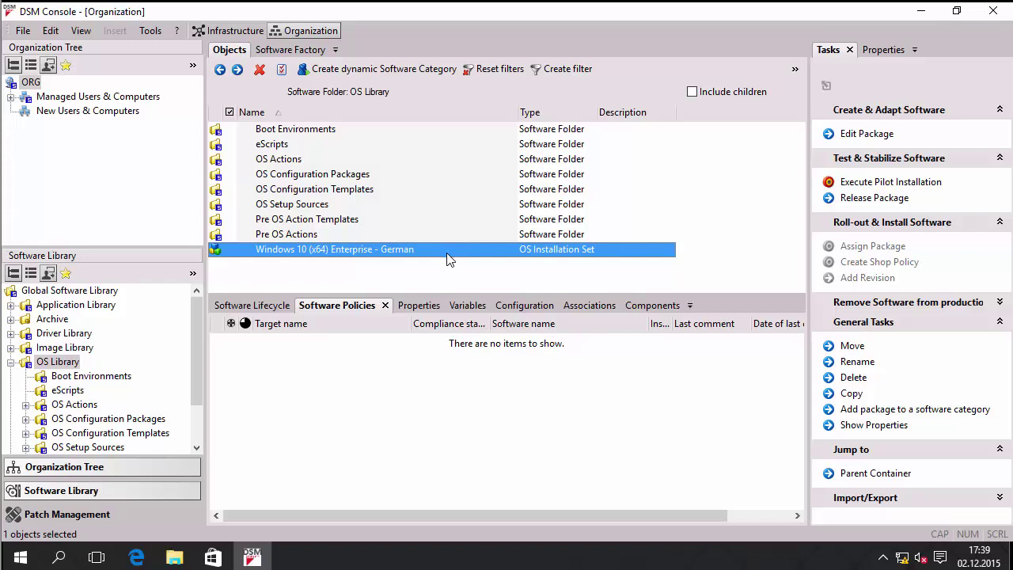
left_click(654, 307)
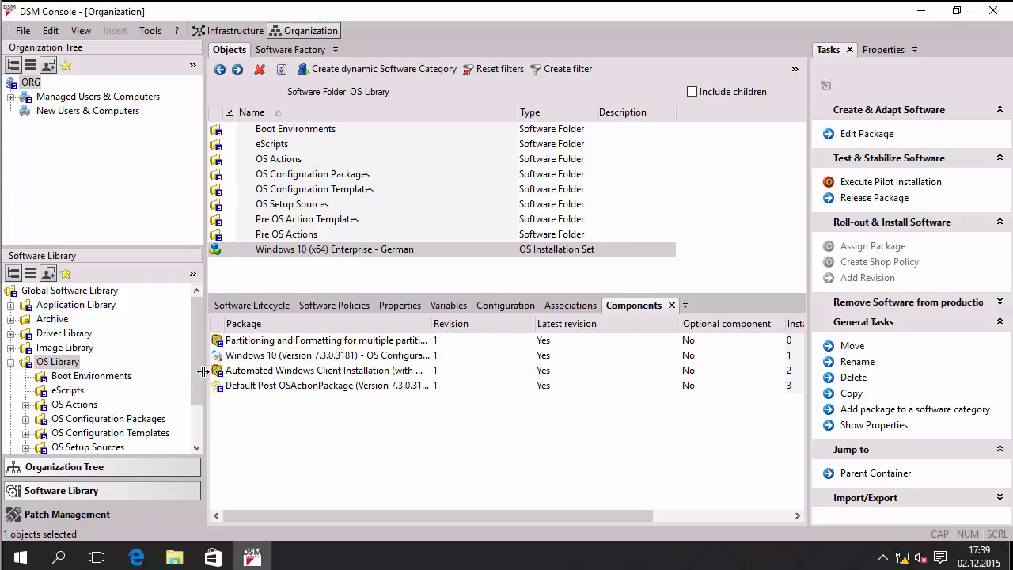
scroll(194, 368, "down", 2)
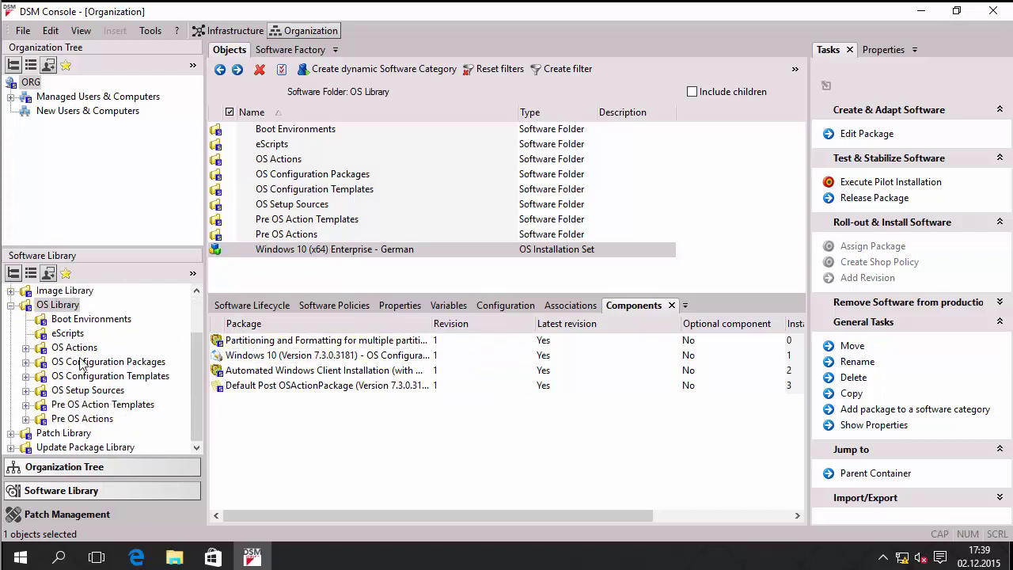
Check the Windows 10 (x64) Enterprise Deutsch V2 setup source, and prepare the Windows 10 OS Configuration Package for distribution.
left_click(101, 391)
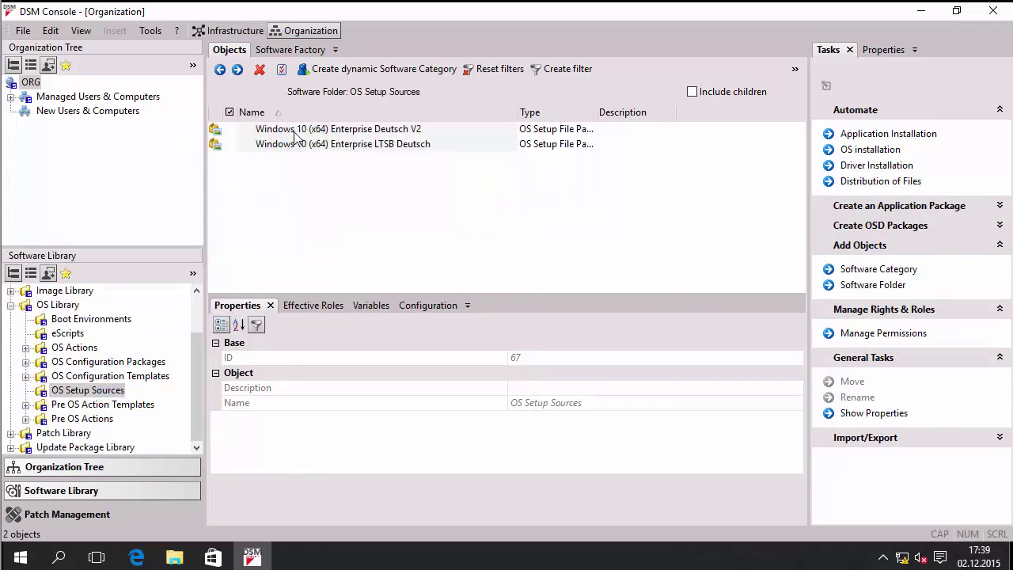
left_click(300, 130)
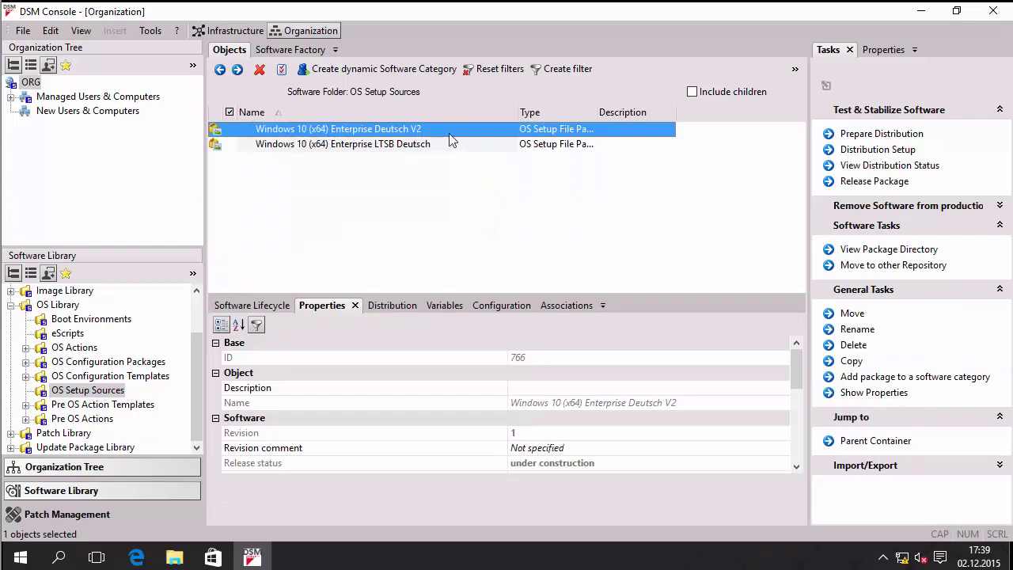
left_click(105, 363)
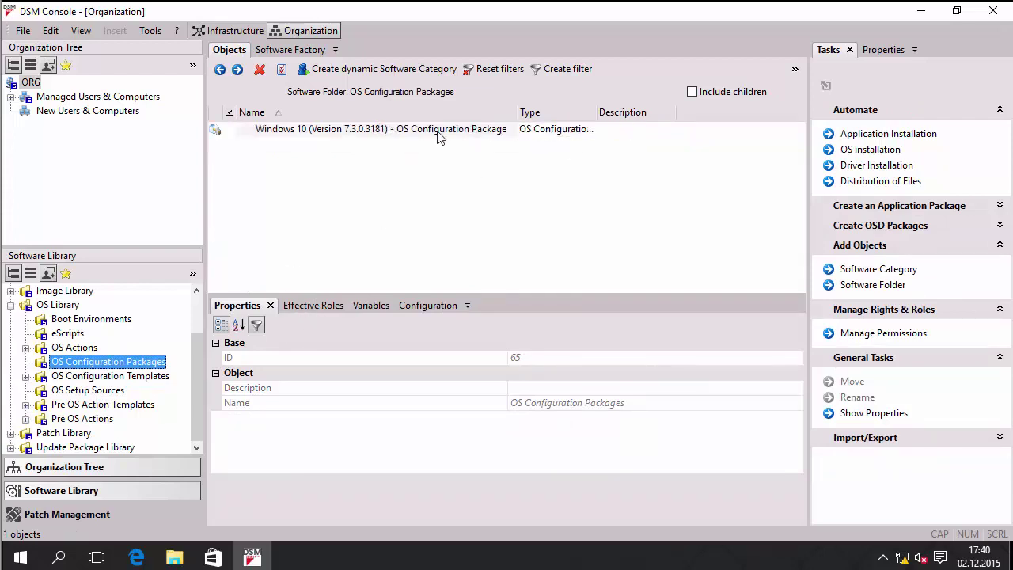
left_click(292, 131)
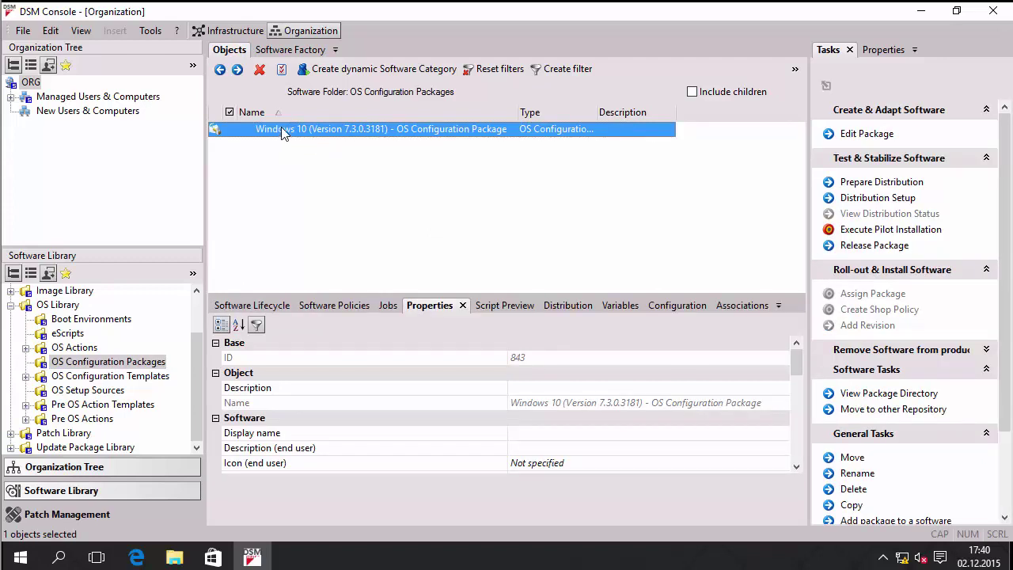
right_click(282, 127)
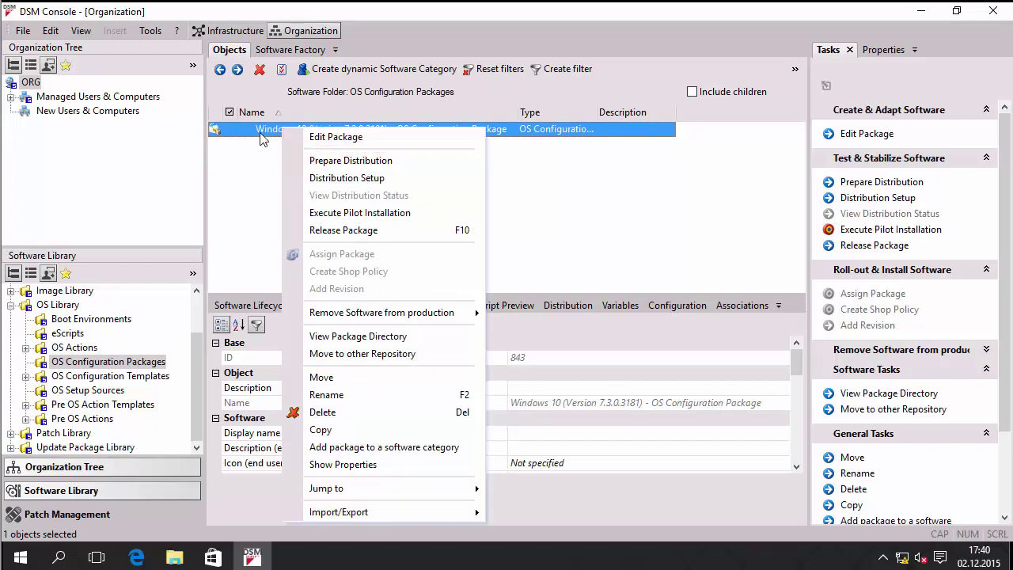
left_click(367, 161)
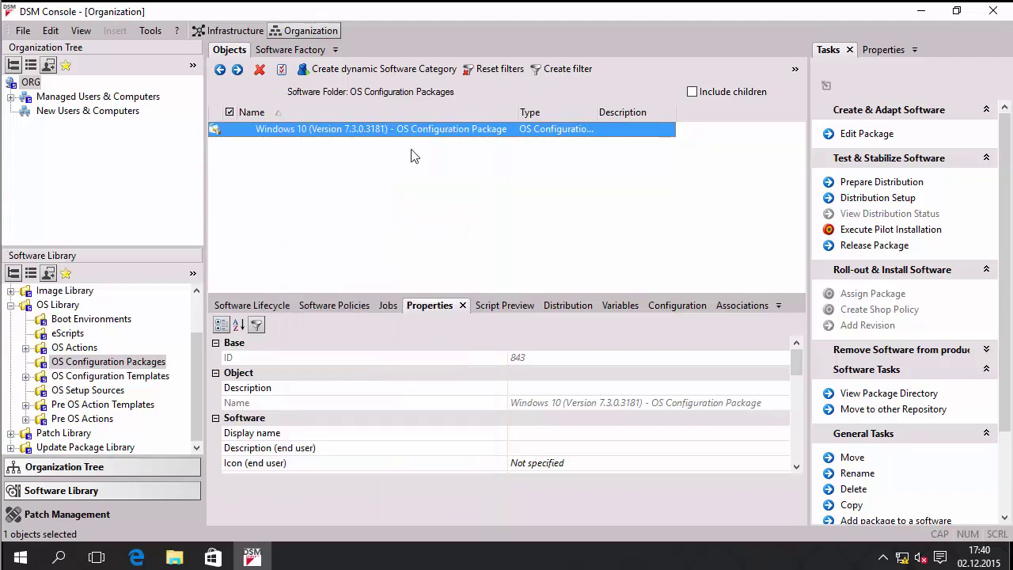
Set the Windows 10 OS Configuration Package to distribute immediately to all depots, and return to the OS Installation Set in the OS Library.
right_click(368, 131)
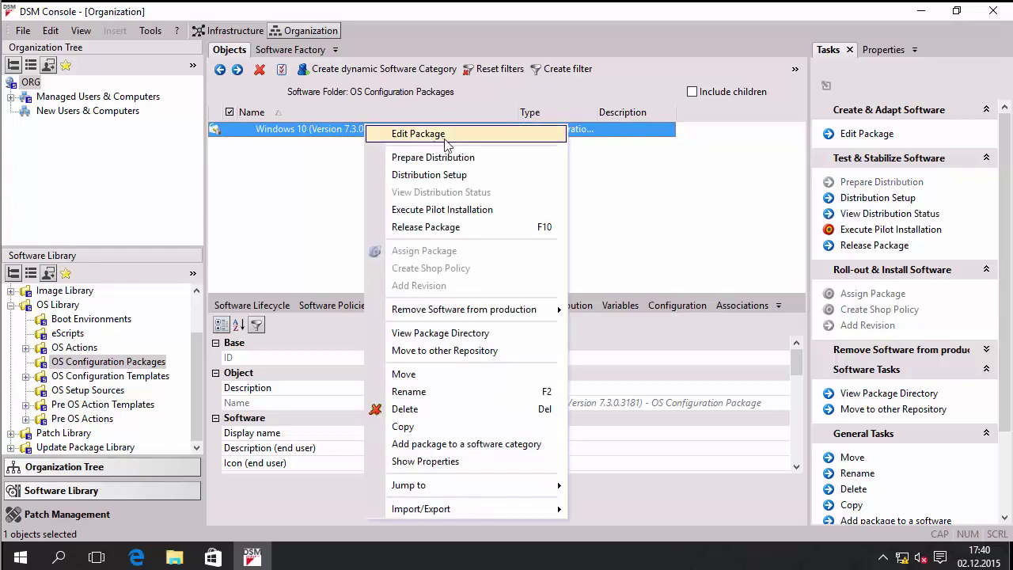
left_click(473, 178)
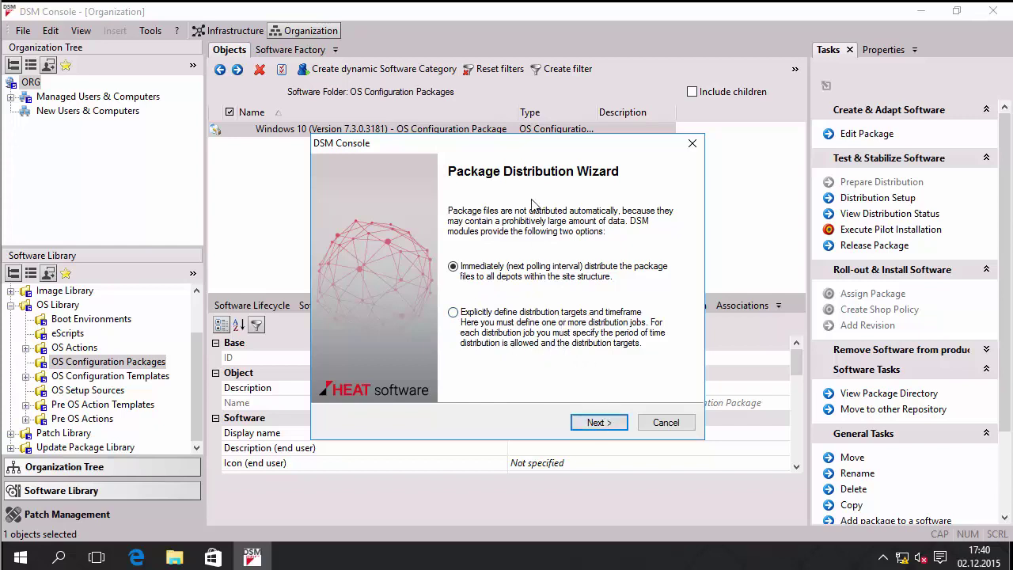
left_click(603, 422)
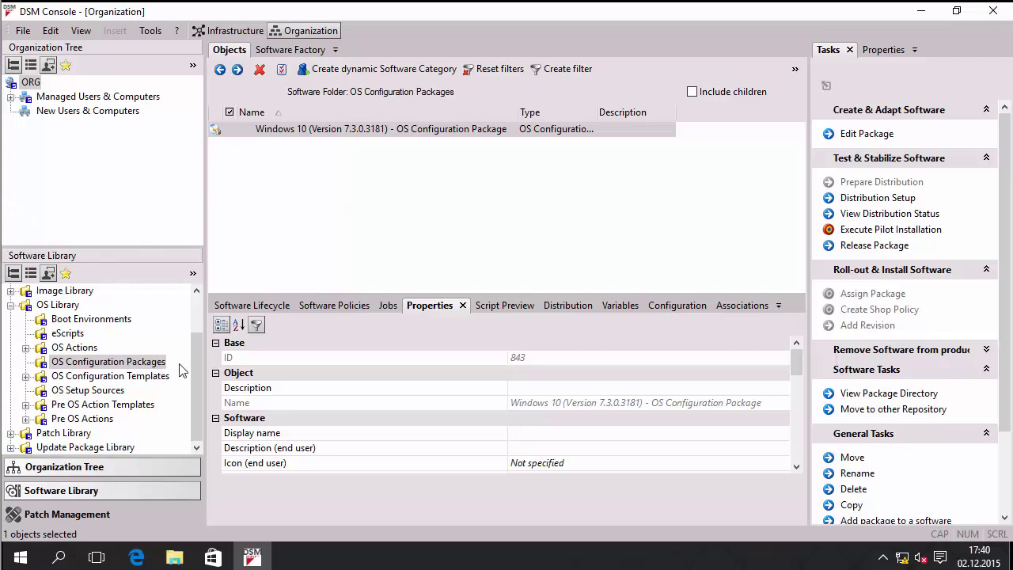
left_click(60, 306)
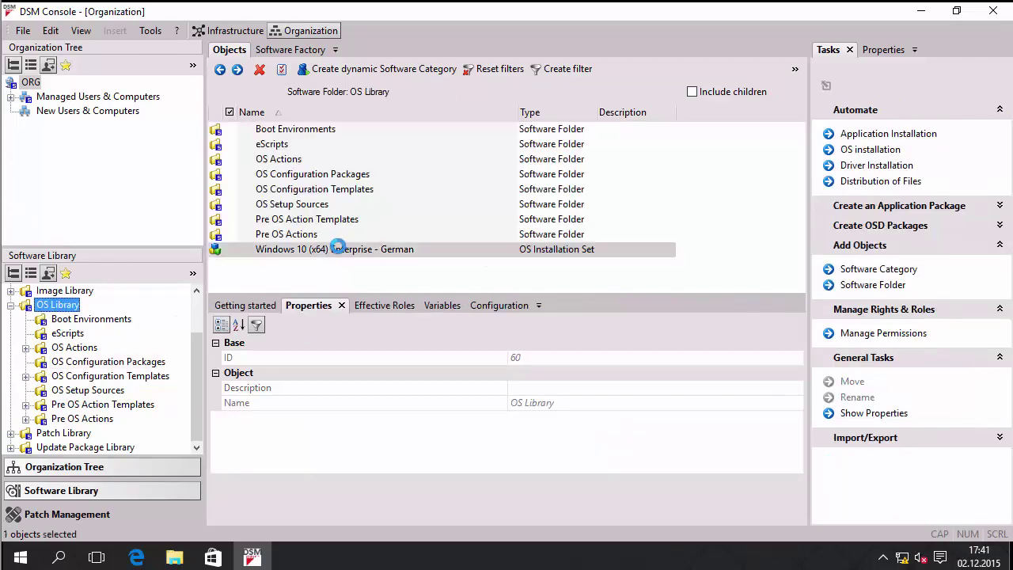
left_click(341, 249)
Examine which users, groups and computers exist under Managed Users & Computers and New Users & Computers in the organization tree.
left_click(32, 83)
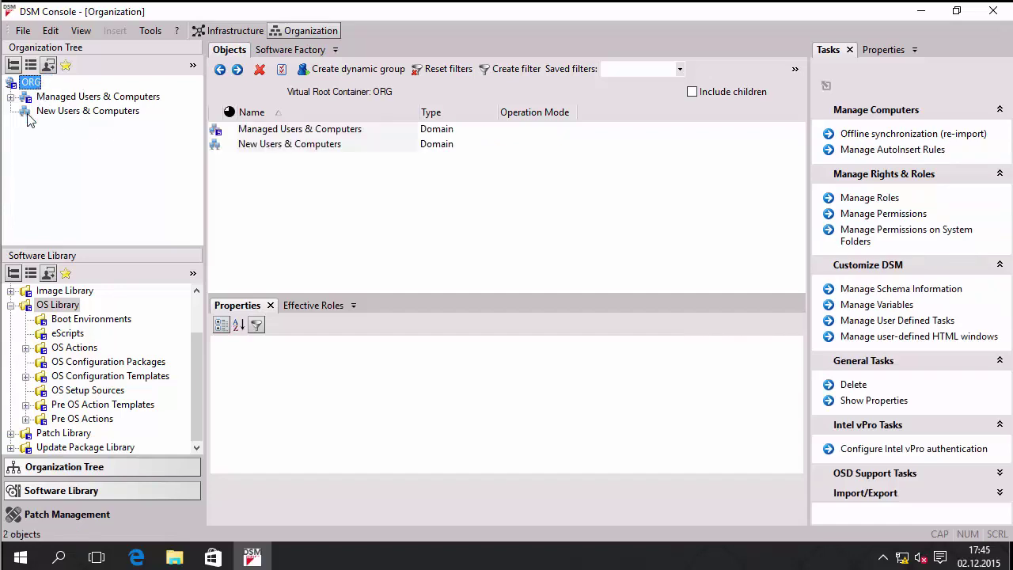
left_click(88, 96)
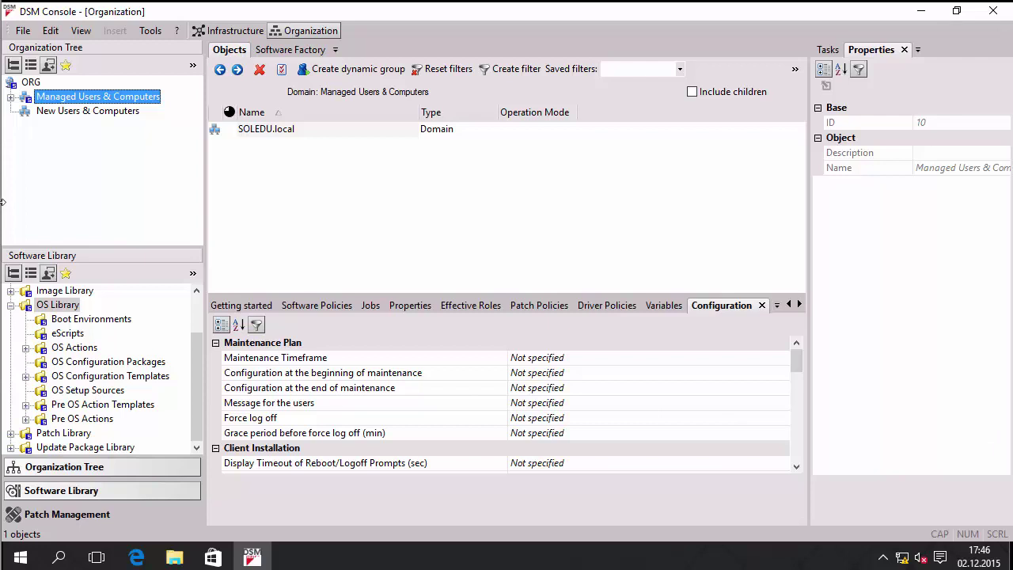
left_click(11, 96)
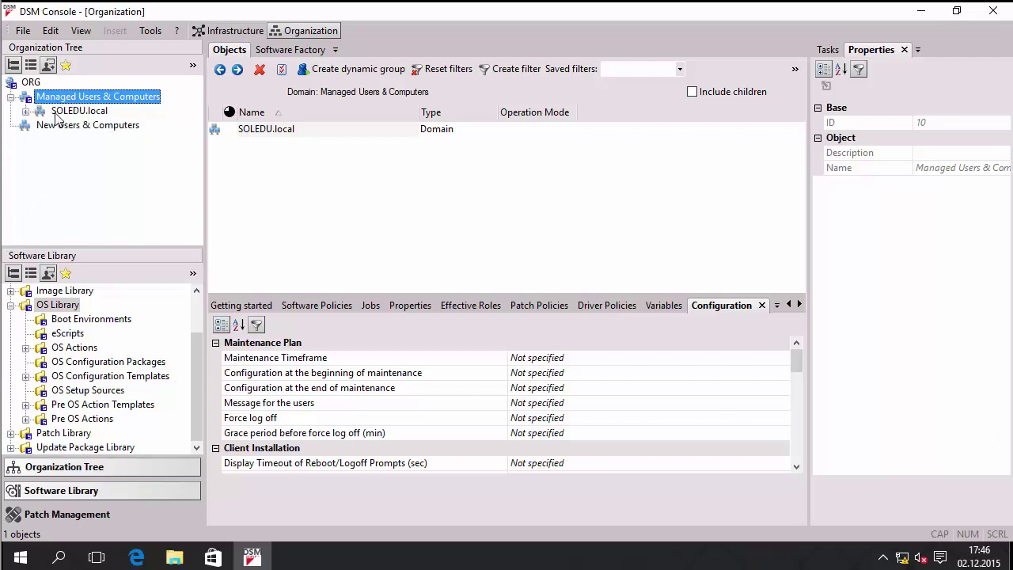
left_click(25, 111)
left_click(40, 125)
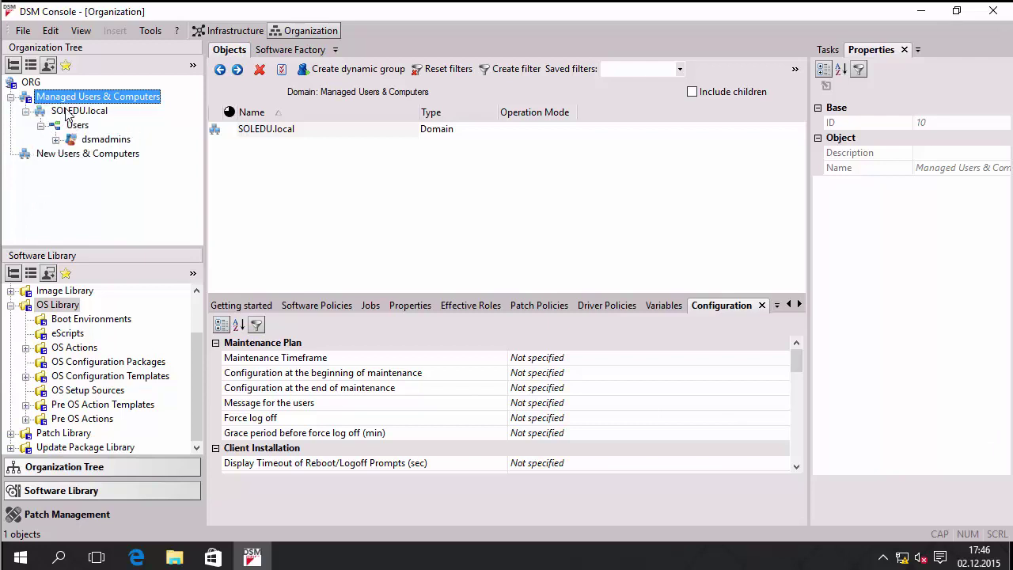
left_click(79, 110)
left_click(78, 125)
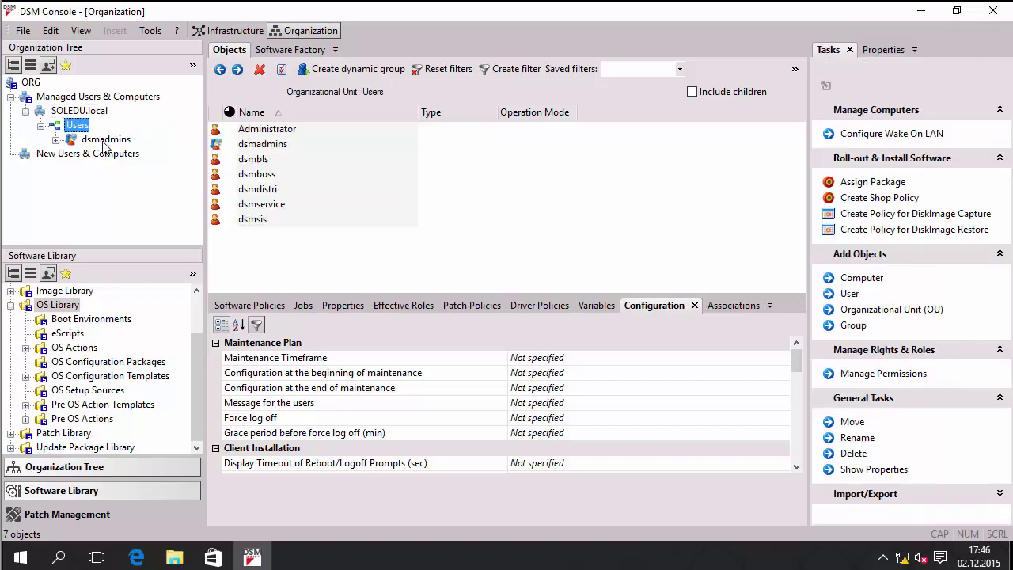
left_click(111, 140)
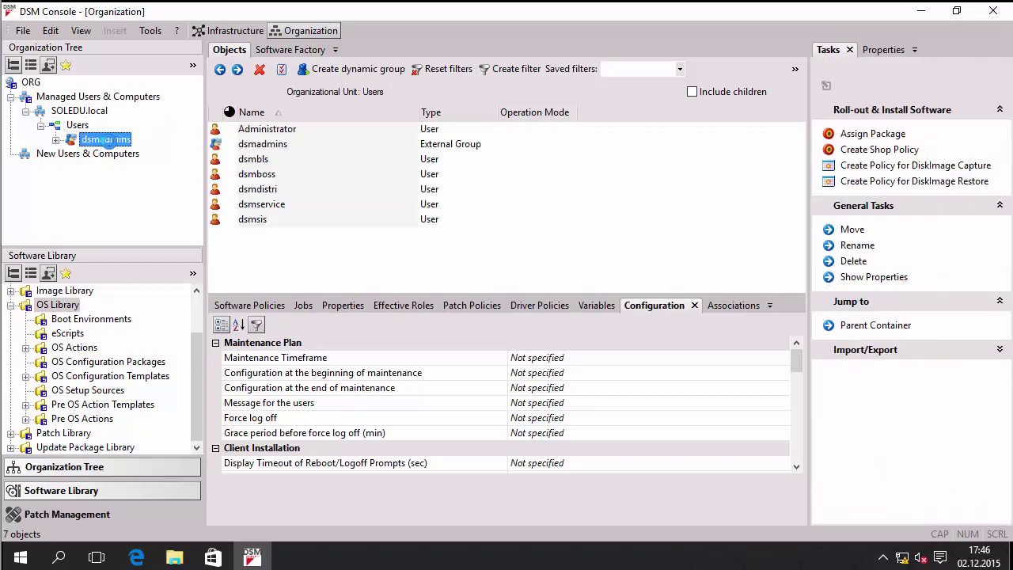
left_click(25, 111)
left_click(11, 96)
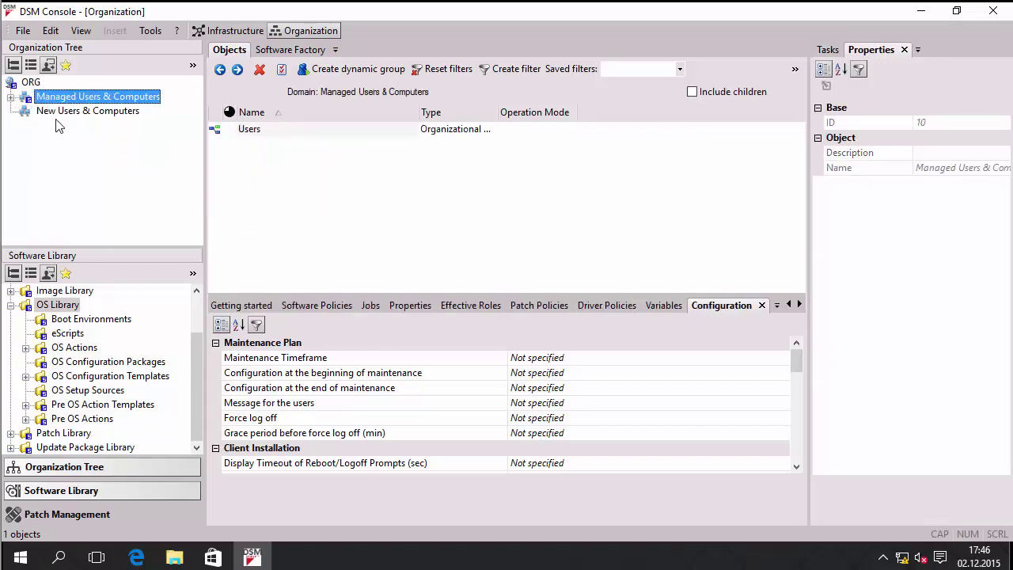
left_click(72, 124)
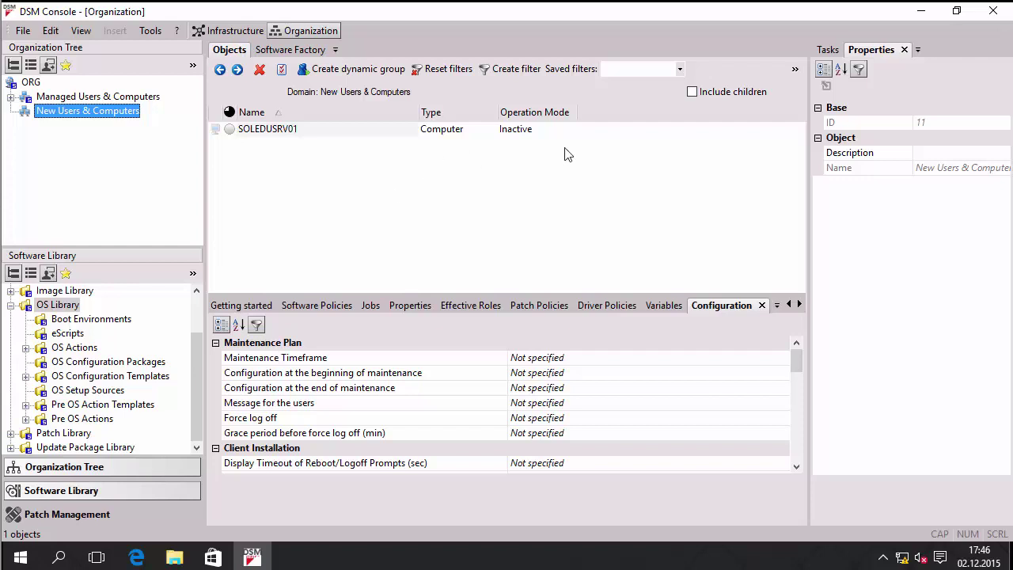
left_click(30, 82)
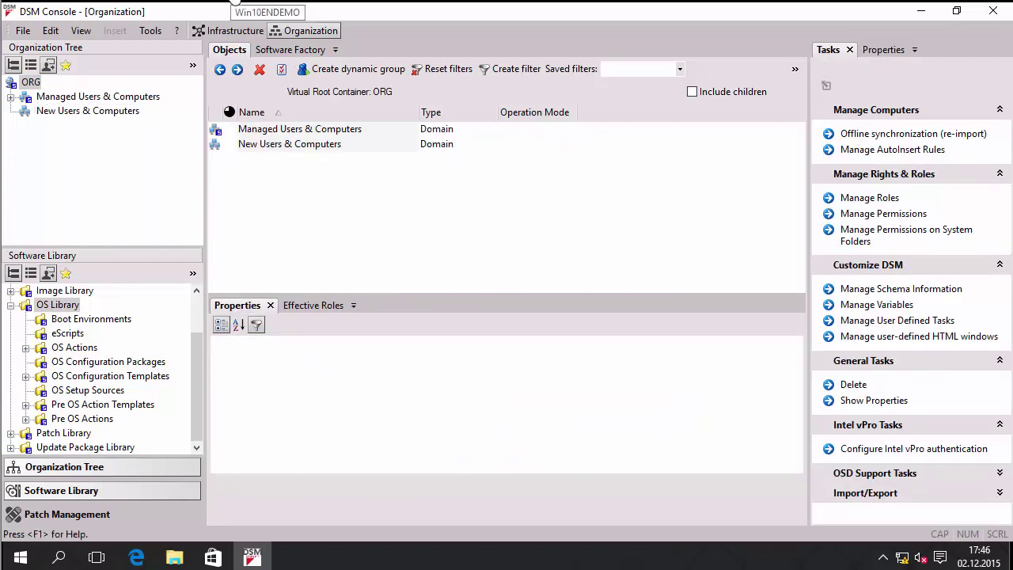
Switch to VMware Workstation and power on the Win10ENDEMO virtual machine, agreeing to try connecting device sata0:1 at every power-on.
left_click(235, 1)
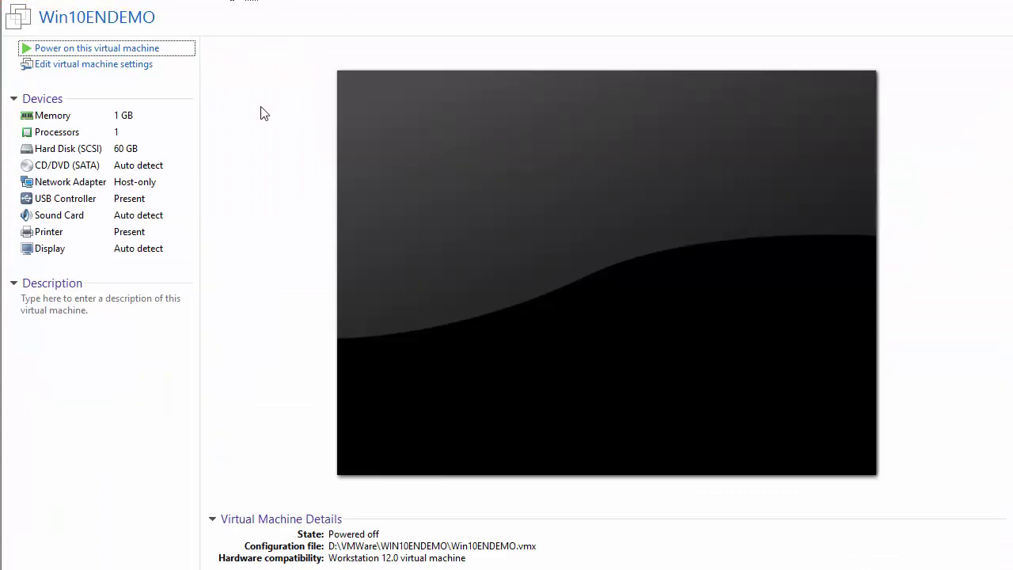
left_click(61, 51)
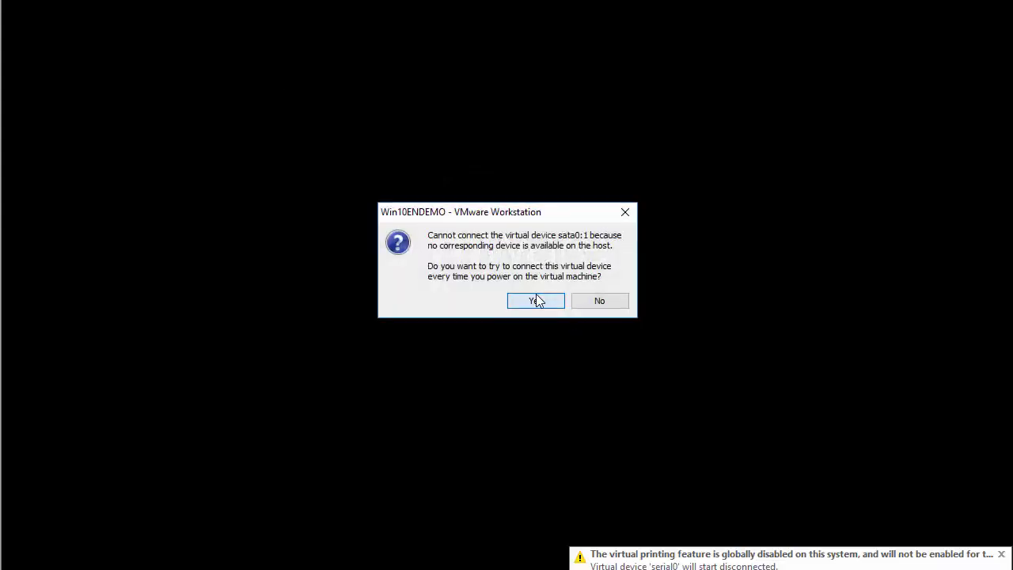
left_click(537, 301)
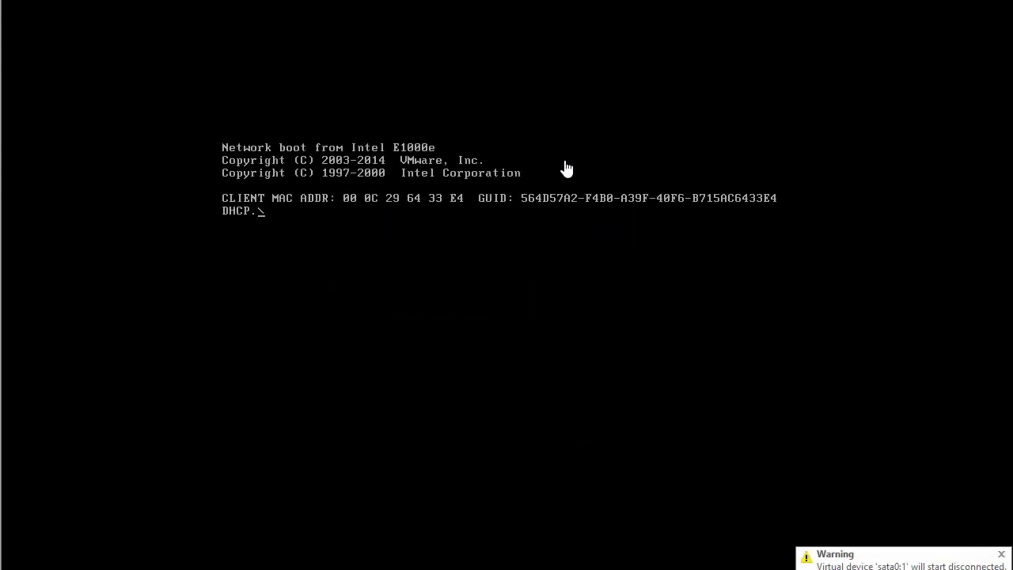
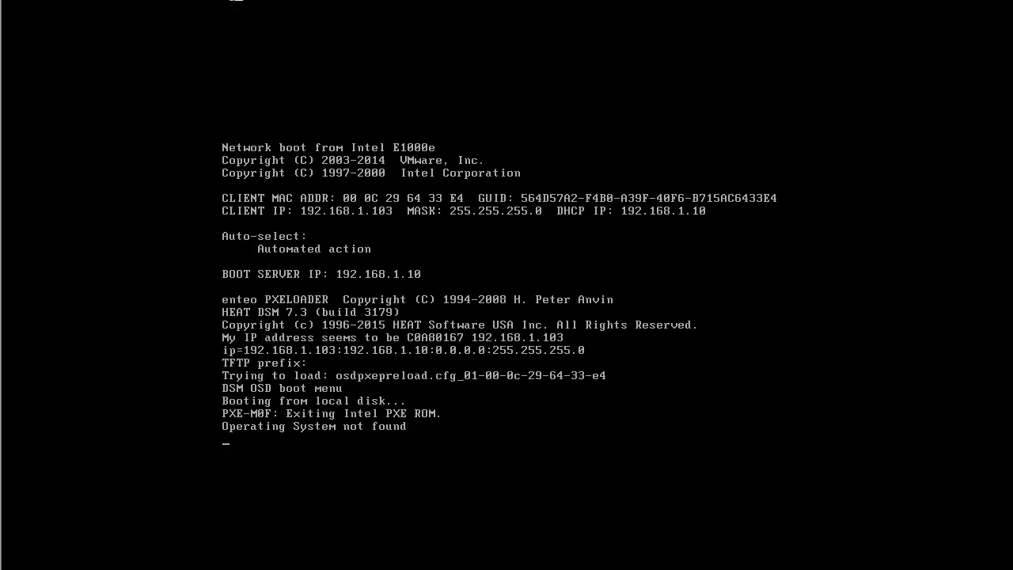
Restart the Win10ENDEMO guest, again agreeing to try connecting device sata0:1 at every power-on.
left_click(235, 1)
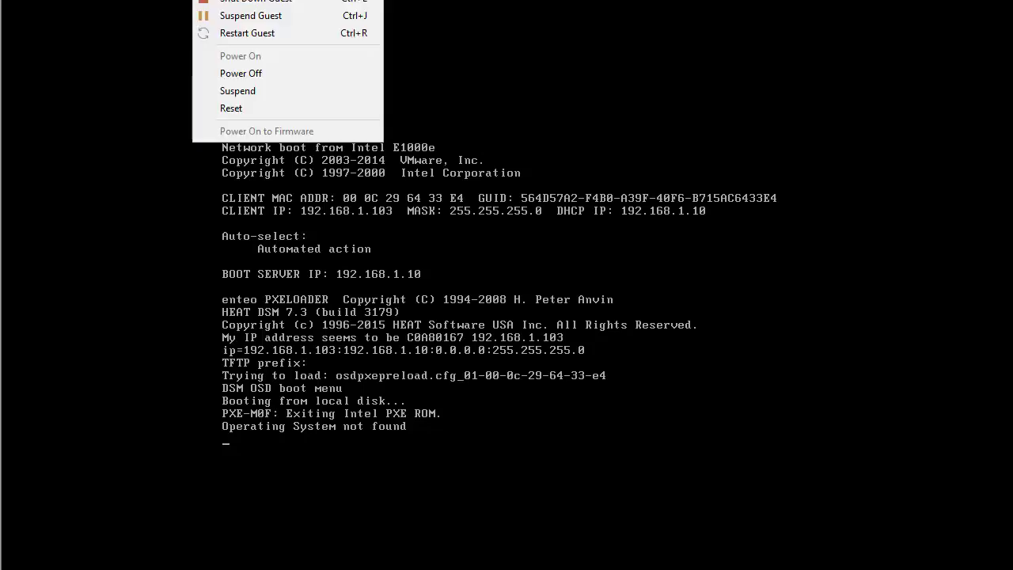
left_click(238, 38)
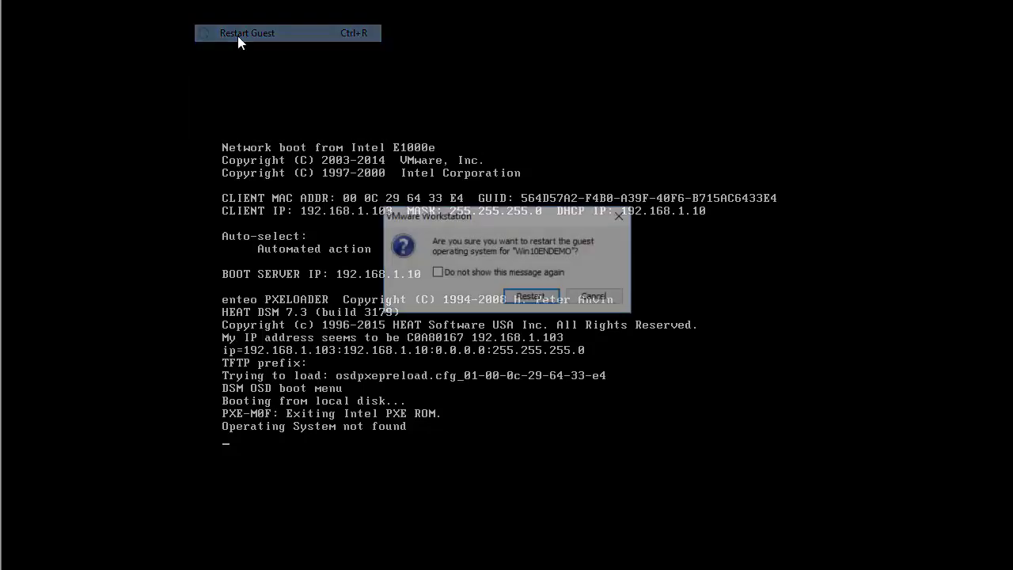
left_click(548, 298)
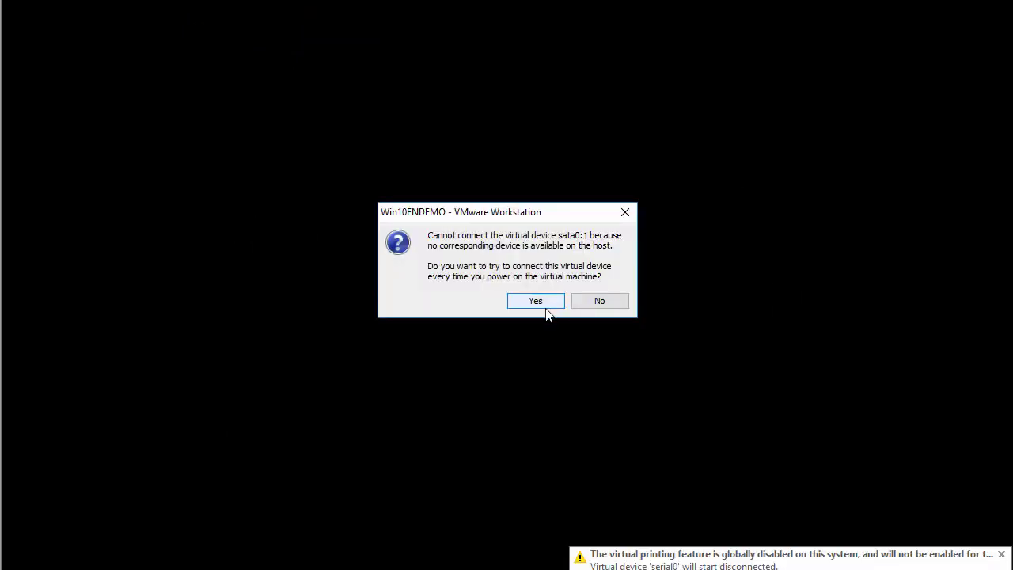
left_click(543, 303)
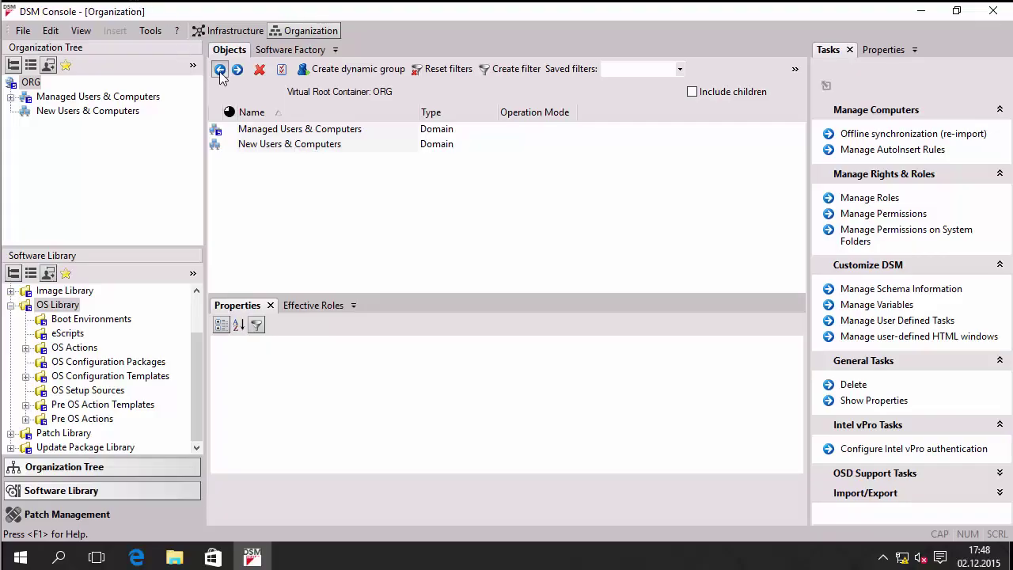
Show all properties of computer 000C296433E4 in New Users & Computers, and examine its object, computer and basic inventory details.
left_click(60, 113)
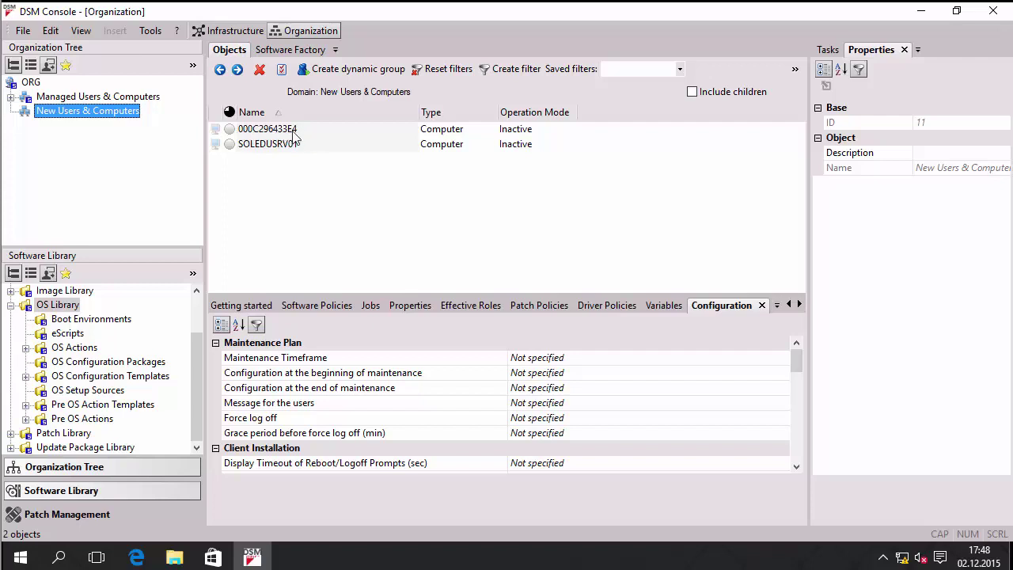
left_click(432, 131)
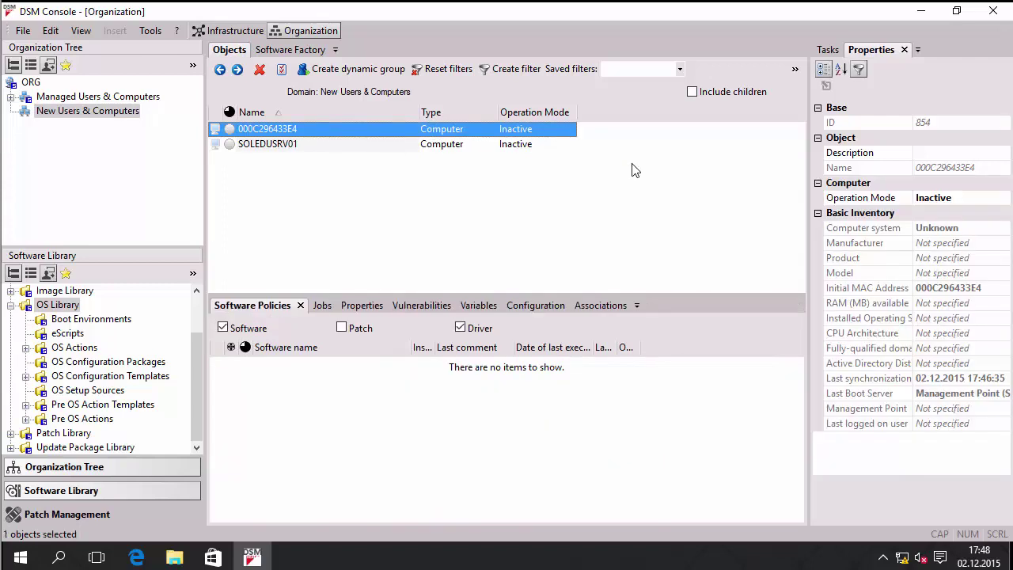
left_click(859, 71)
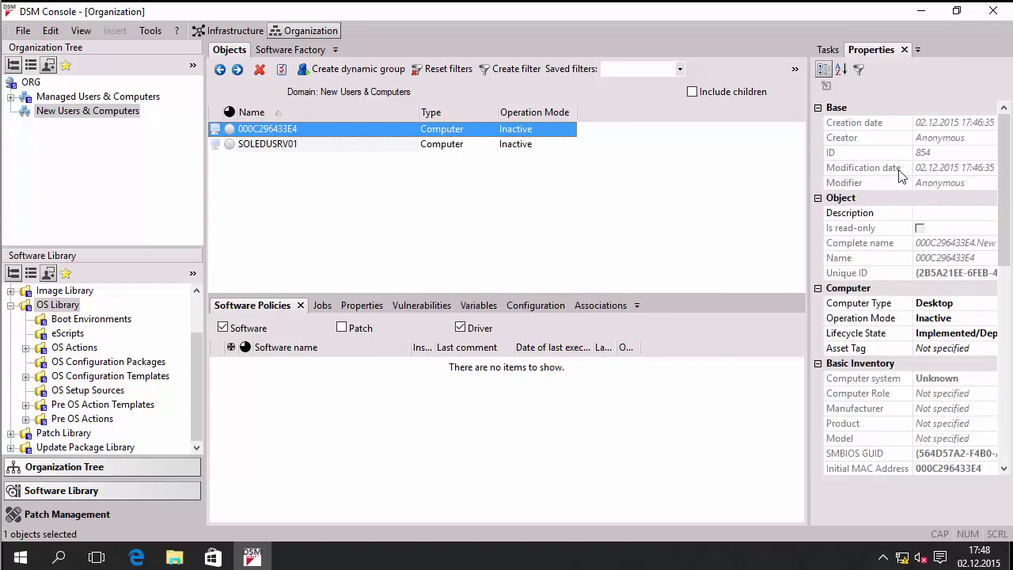
scroll(900, 176, "down", 1)
scroll(900, 176, "down", 1)
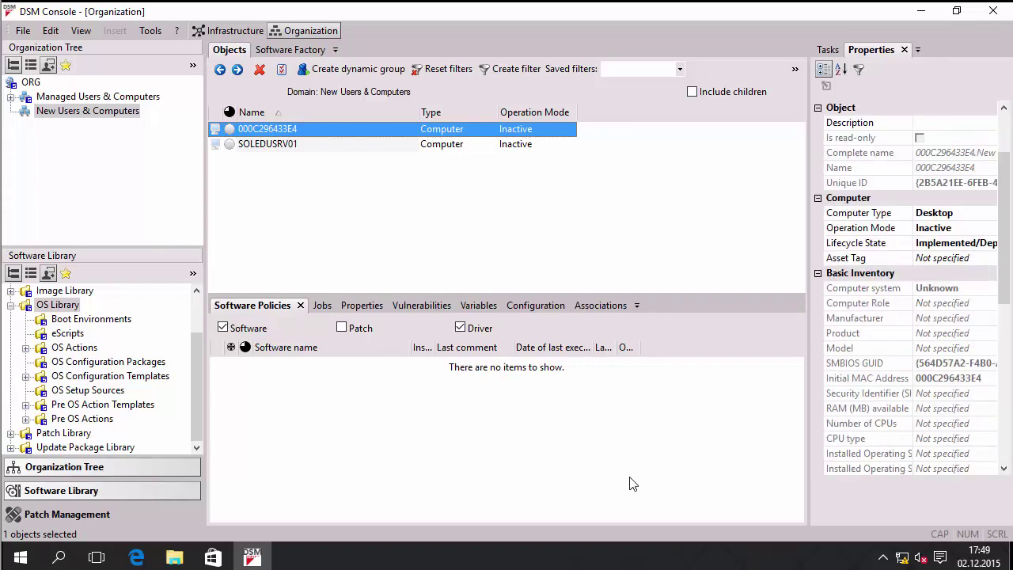
left_click(361, 307)
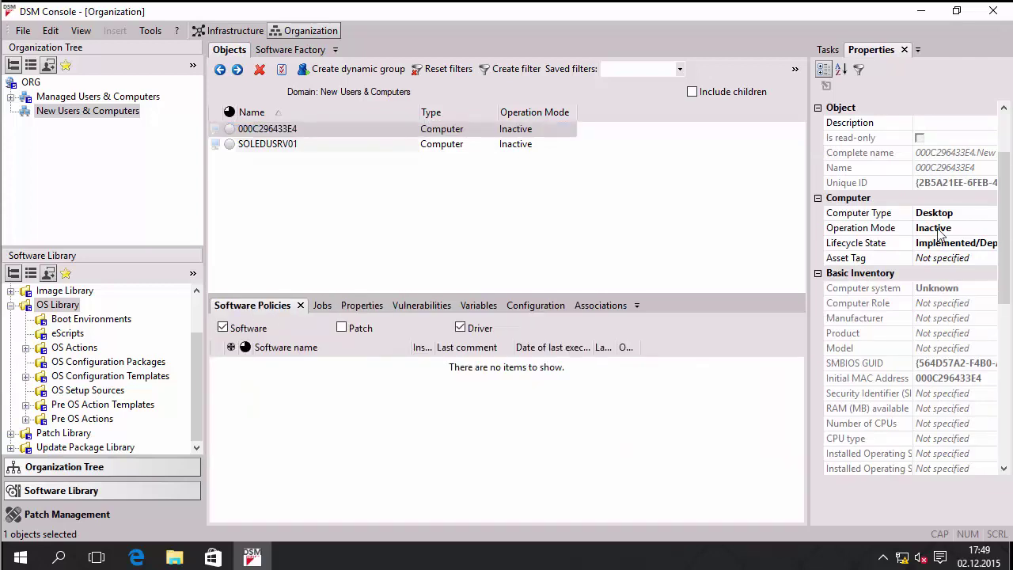
left_click(247, 308)
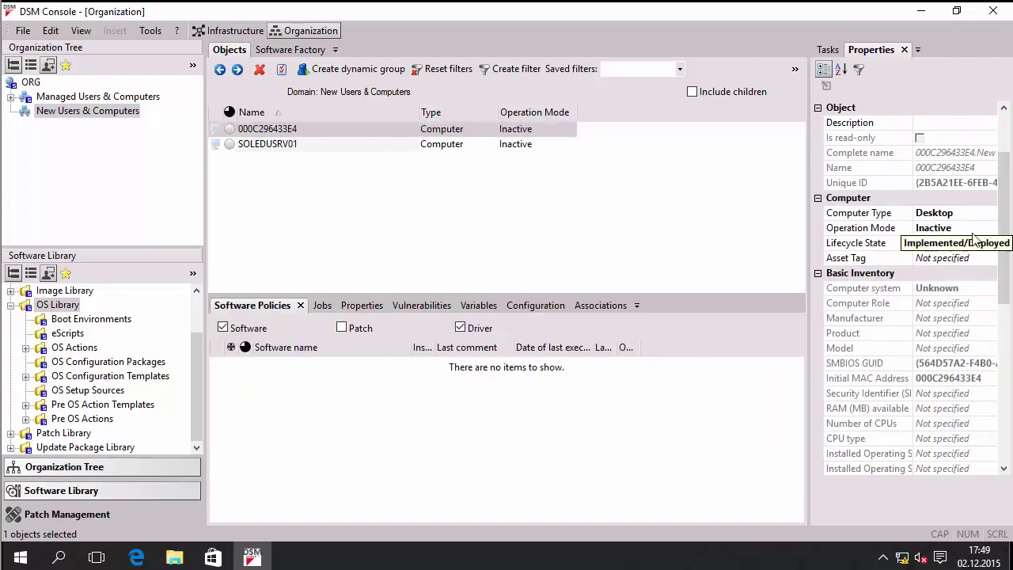
left_click_drag(1009, 231, 1005, 202)
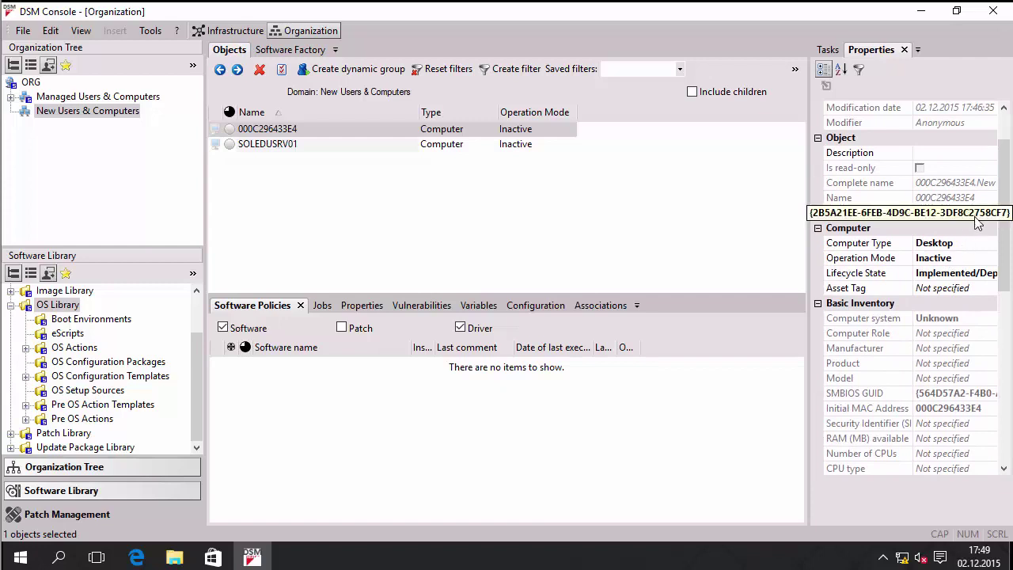
left_click_drag(1001, 269, 999, 237)
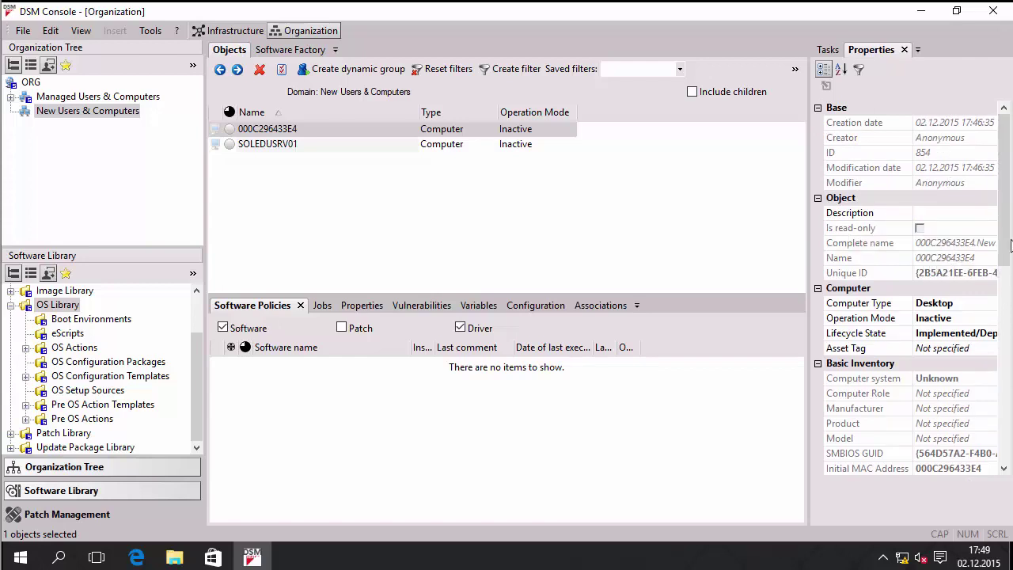
Rename computer 000C296433E4 in New Users & Computers as WIN10ENDEMO.
left_click_drag(1011, 246, 1011, 317)
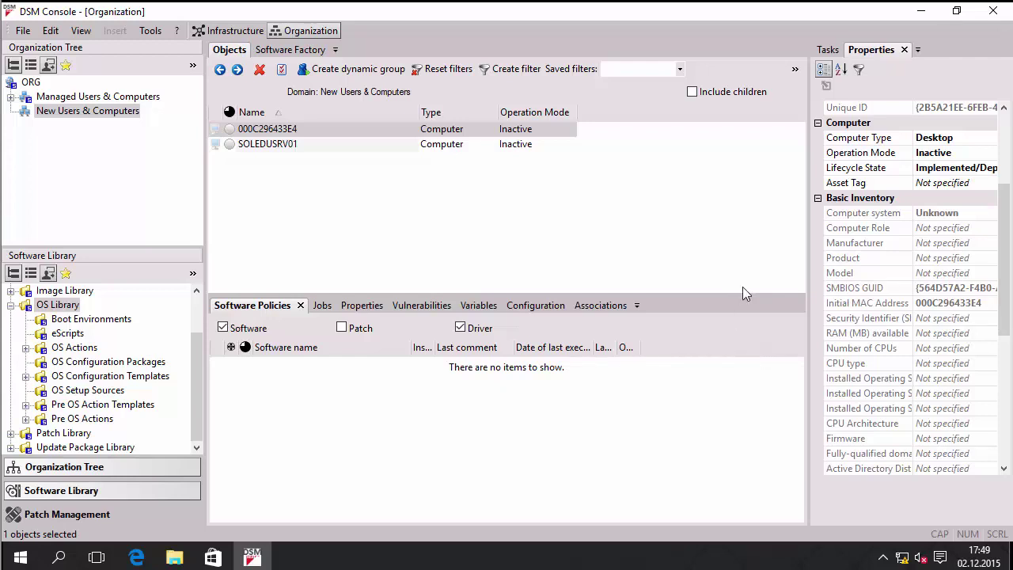
left_click(271, 129)
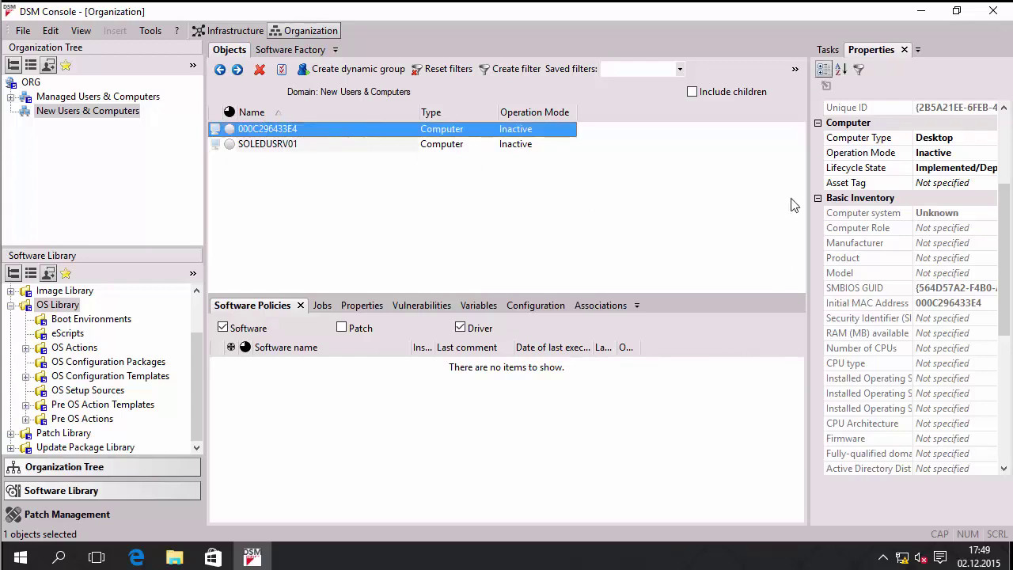
key("F2")
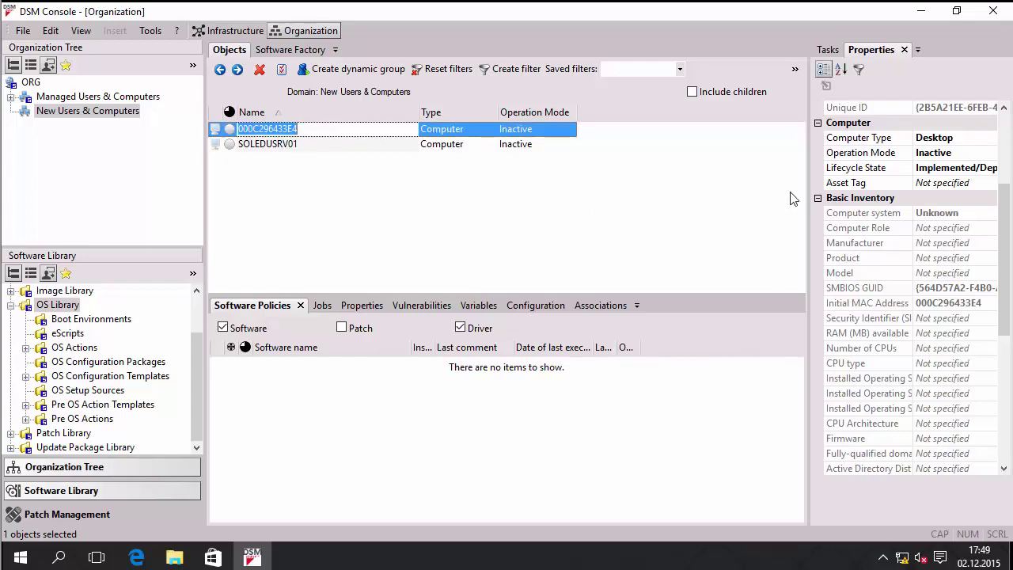
type("WIN10END")
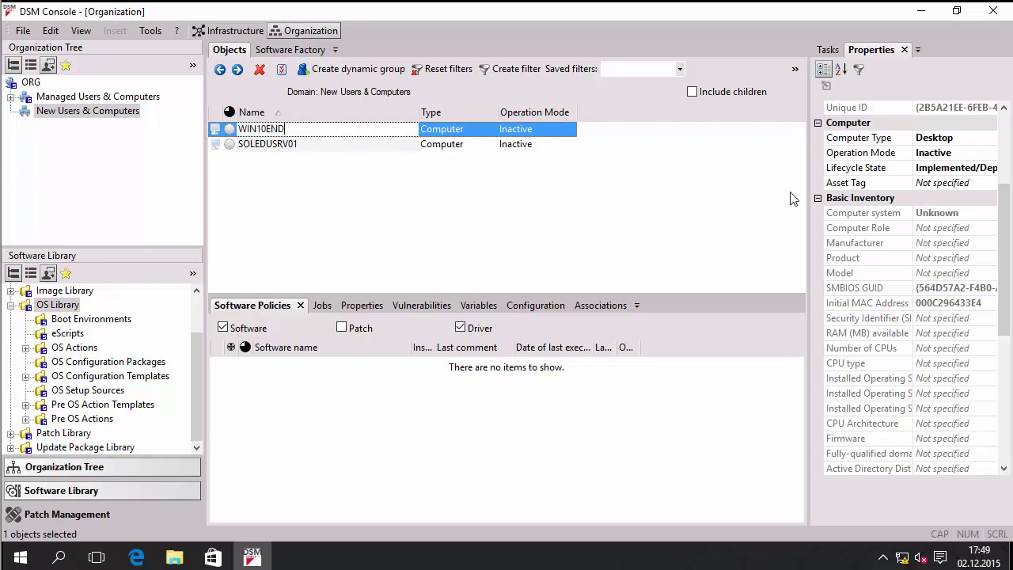
type("EMO")
left_click(354, 169)
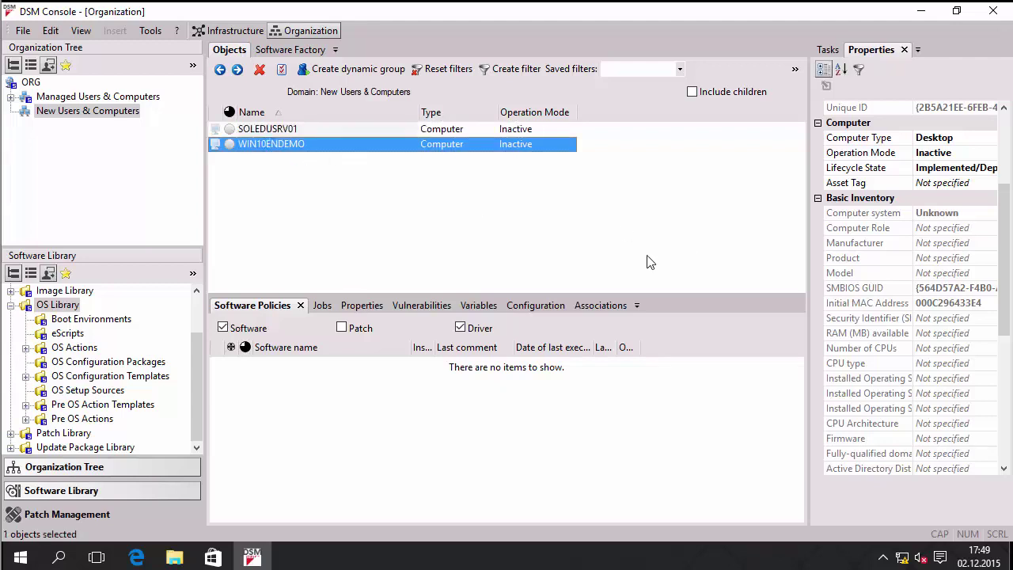
Move computer WIN10ENDEMO from New Users & Computers to Managed Users & Computers.
right_click(315, 152)
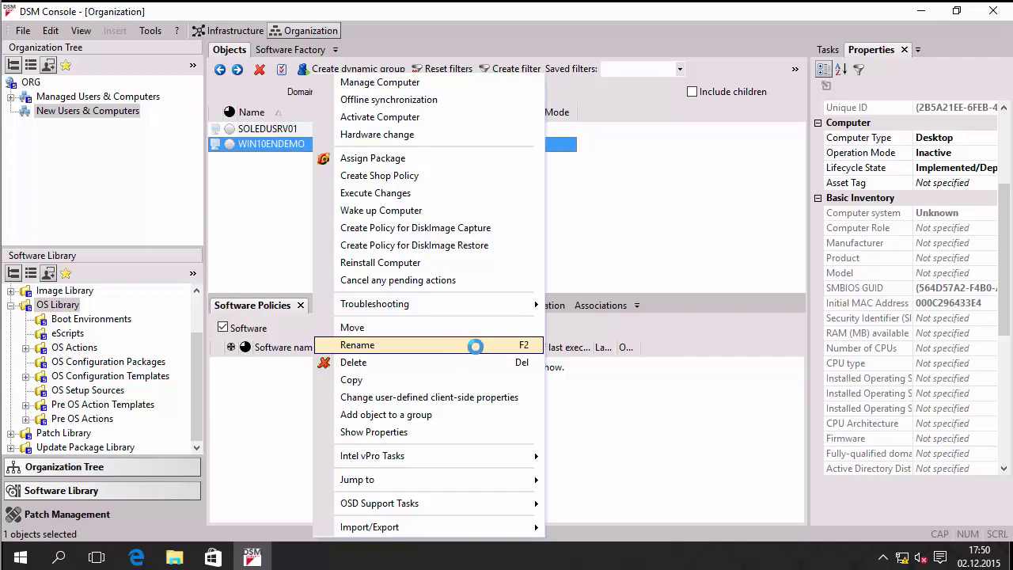
left_click(633, 229)
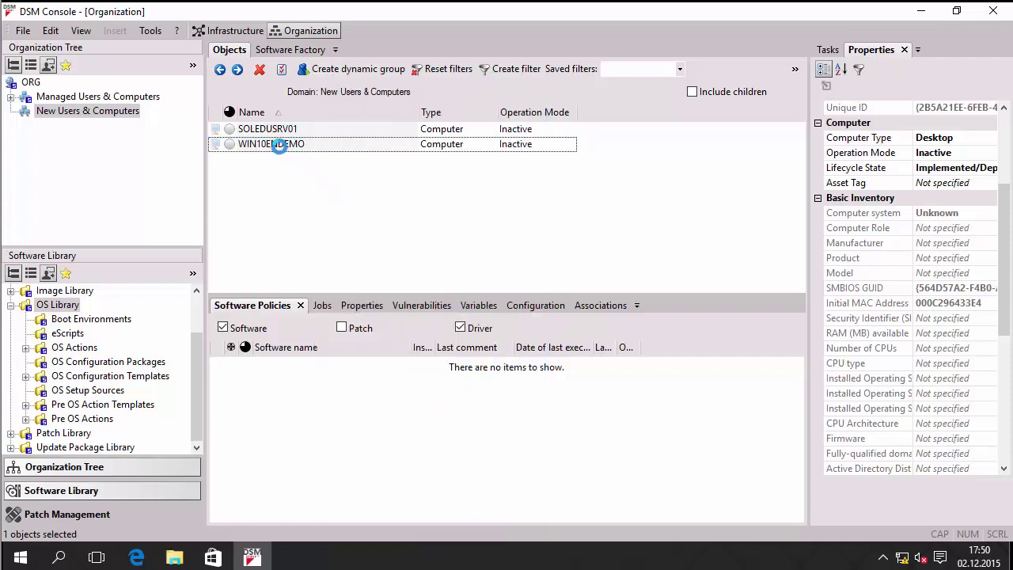
left_click(301, 145)
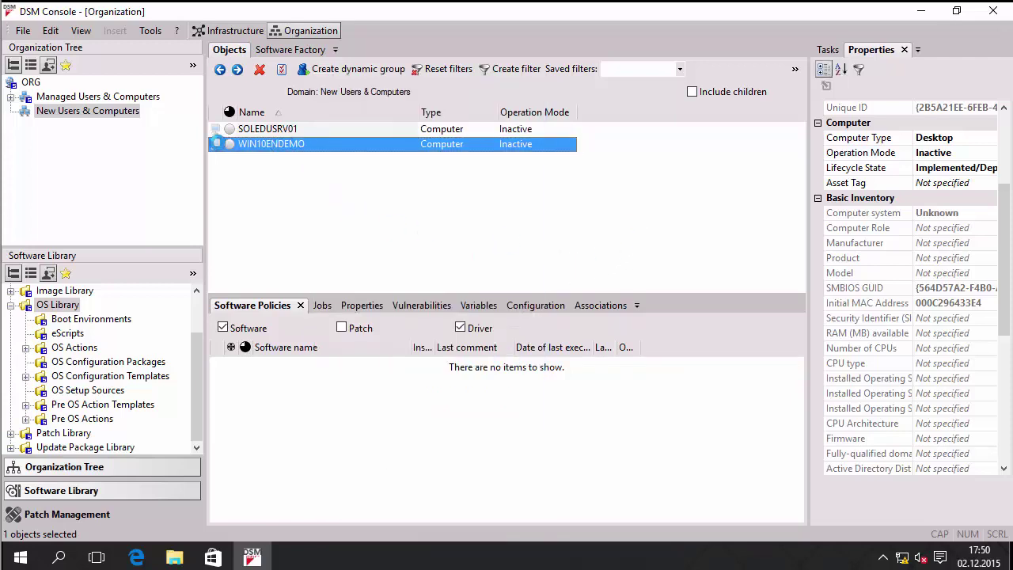
left_click(101, 96)
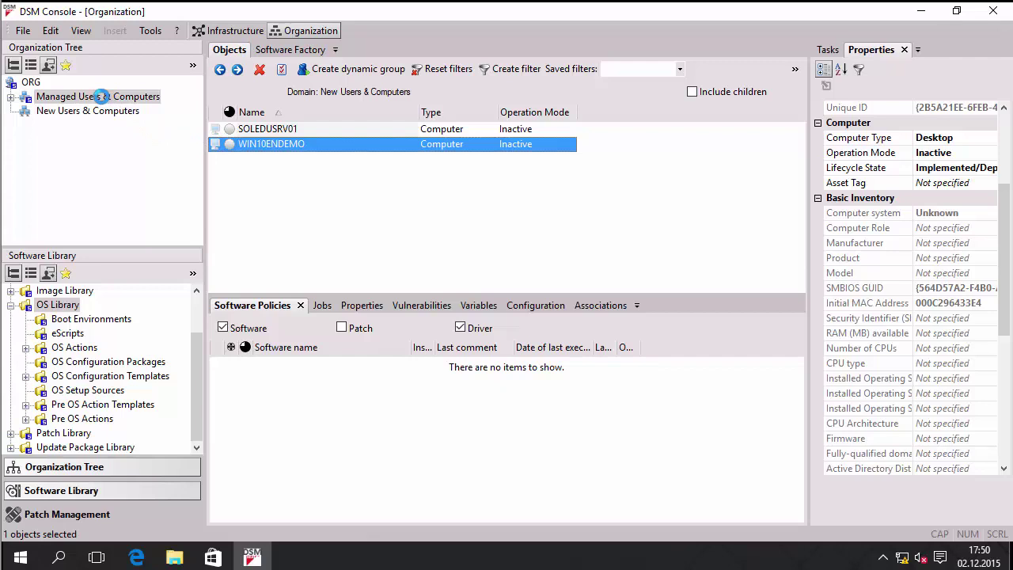
right_click(101, 97)
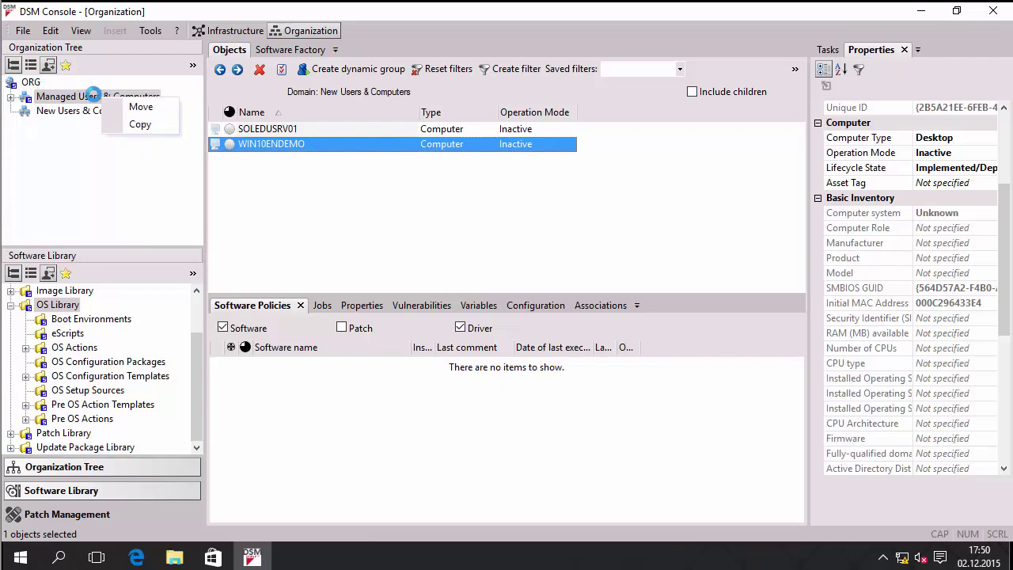
left_click(141, 107)
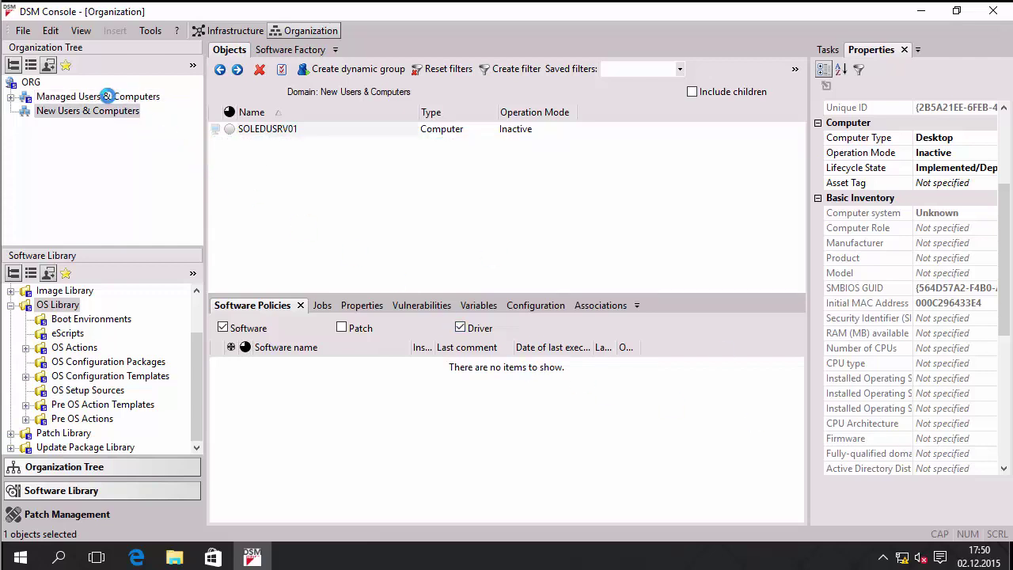
Activate computer WIN10ENDEMO in Managed Users & Computers.
left_click(106, 96)
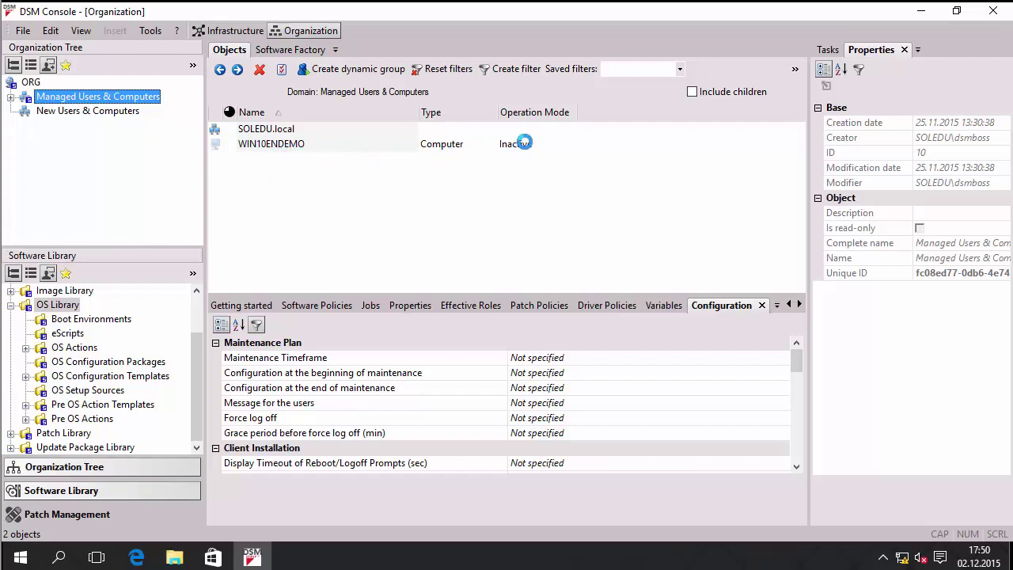
left_click(303, 143)
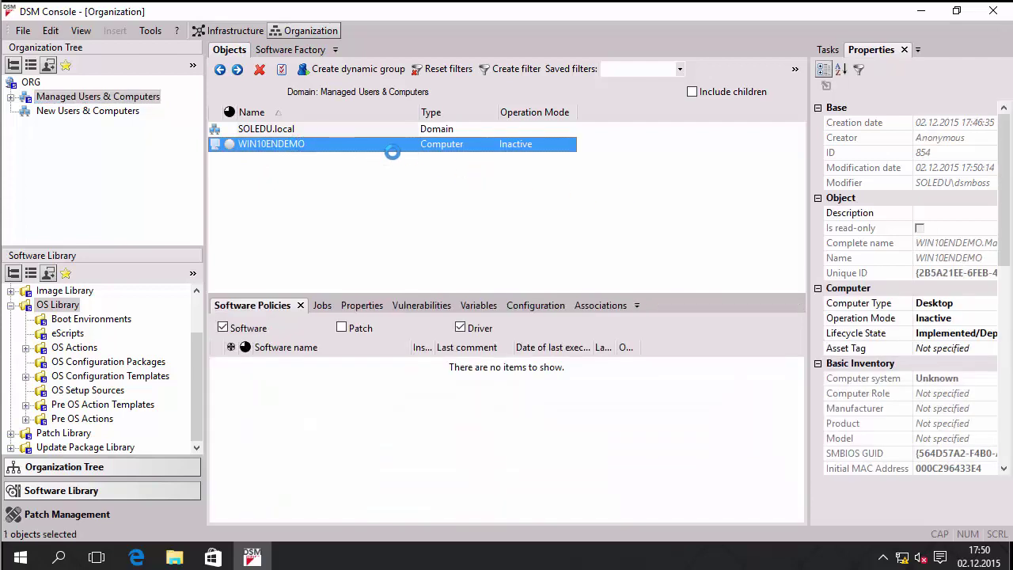
right_click(310, 141)
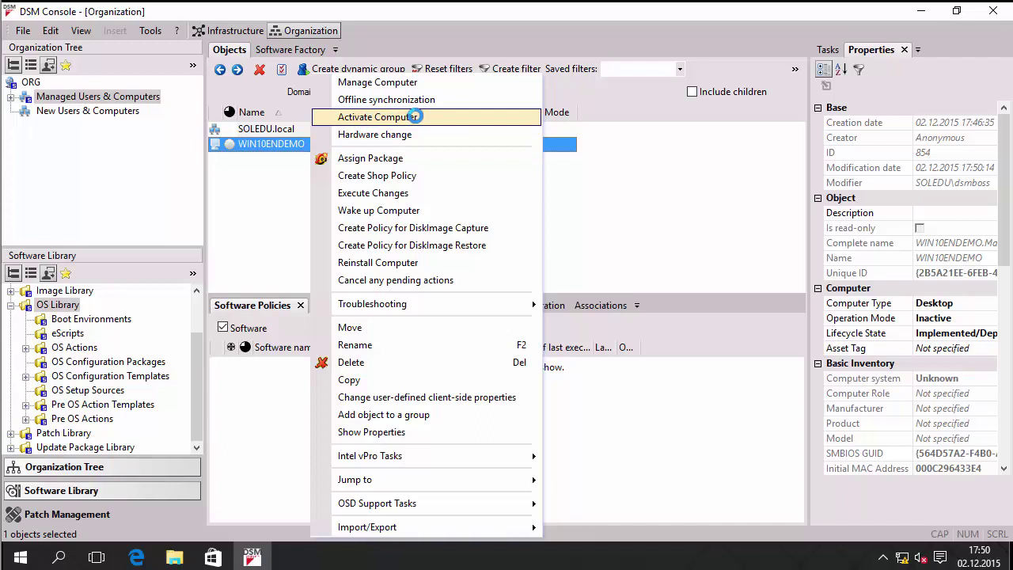
left_click(414, 117)
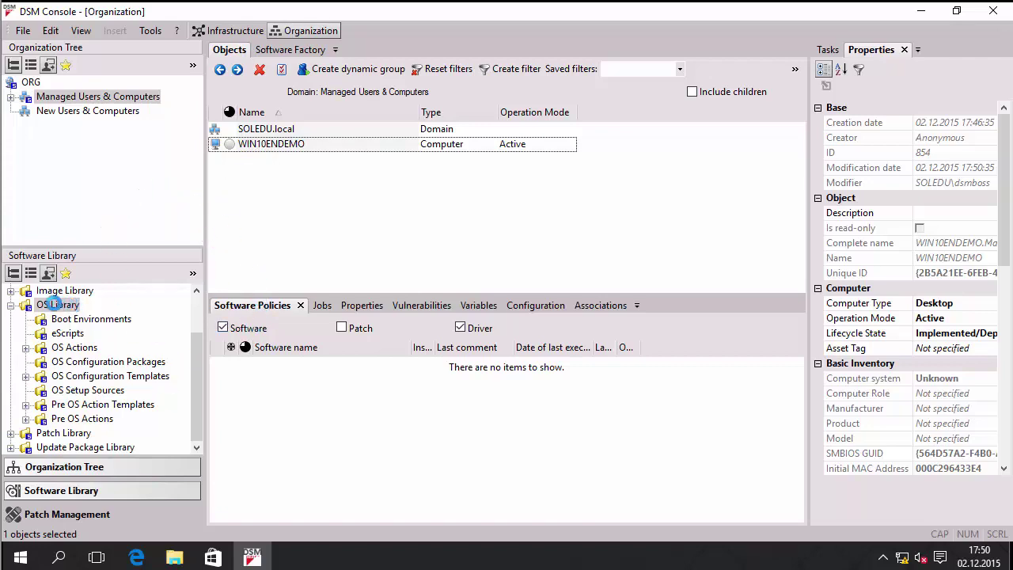
Show the software lifecycle of the Windows 10 (x64) Enterprise - German OS Installation Set in the OS Library, with the details area enlarged.
left_click(52, 305)
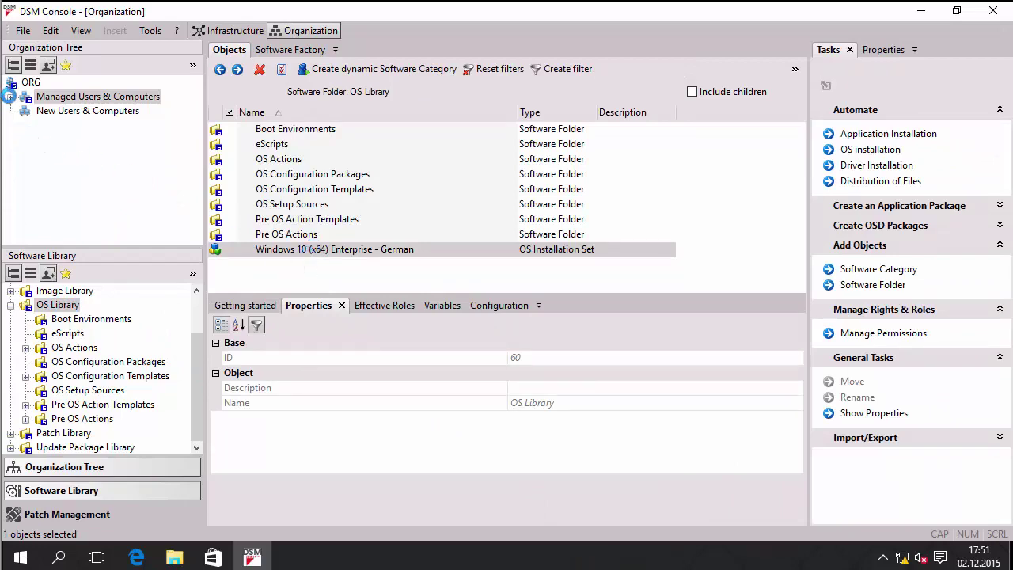
left_click(9, 96)
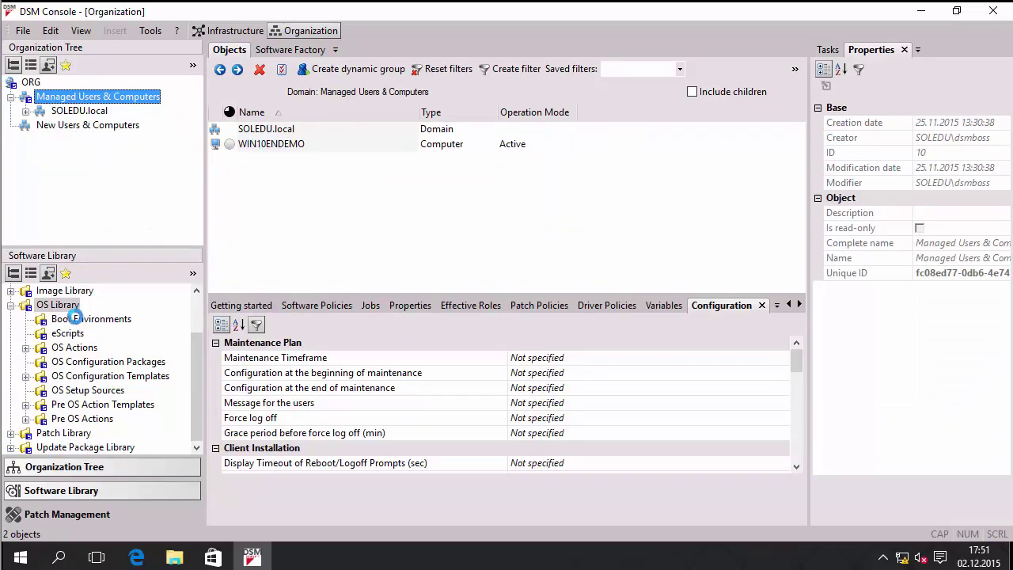
left_click(43, 304)
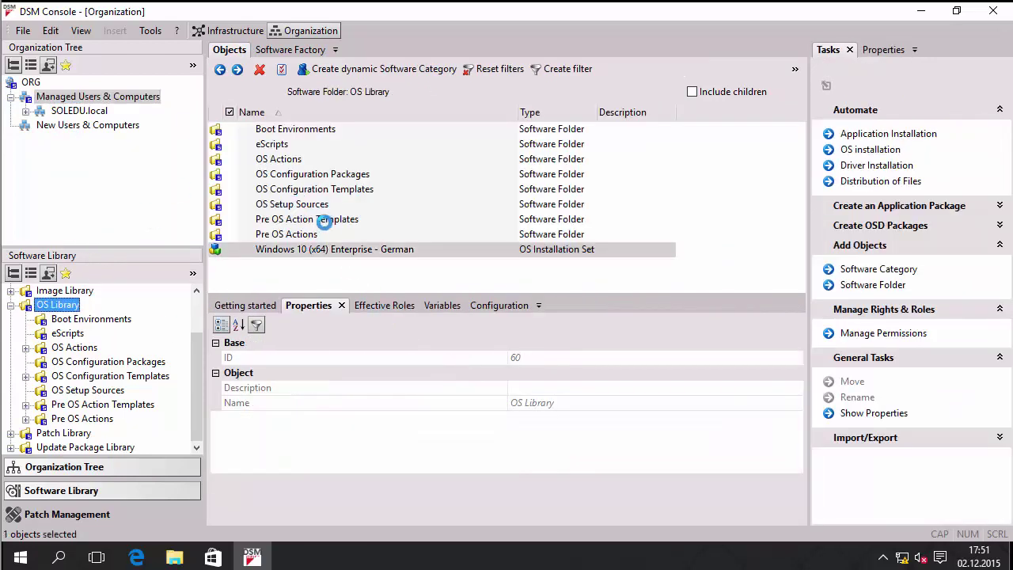
left_click(304, 250)
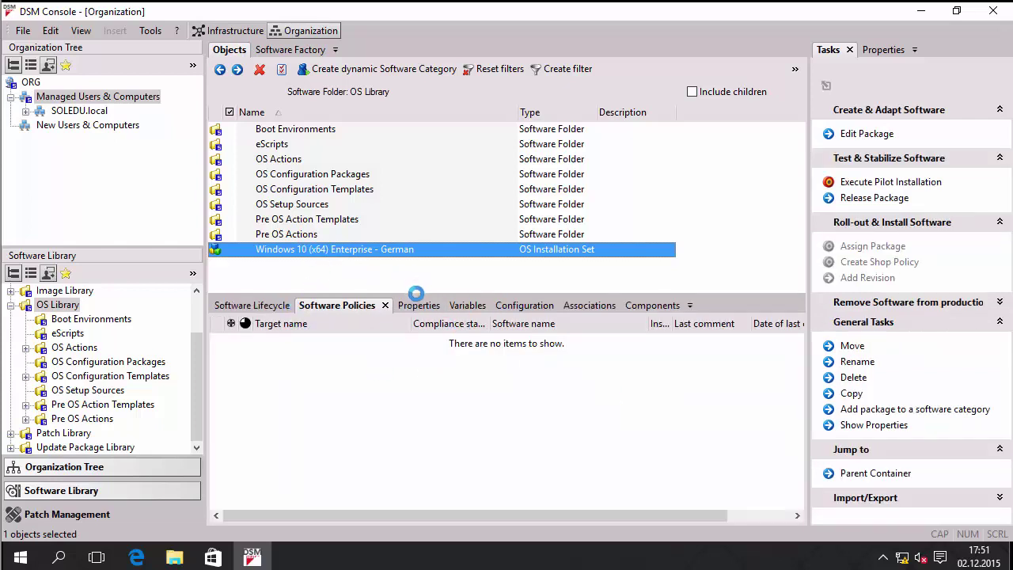
left_click_drag(416, 293, 402, 233)
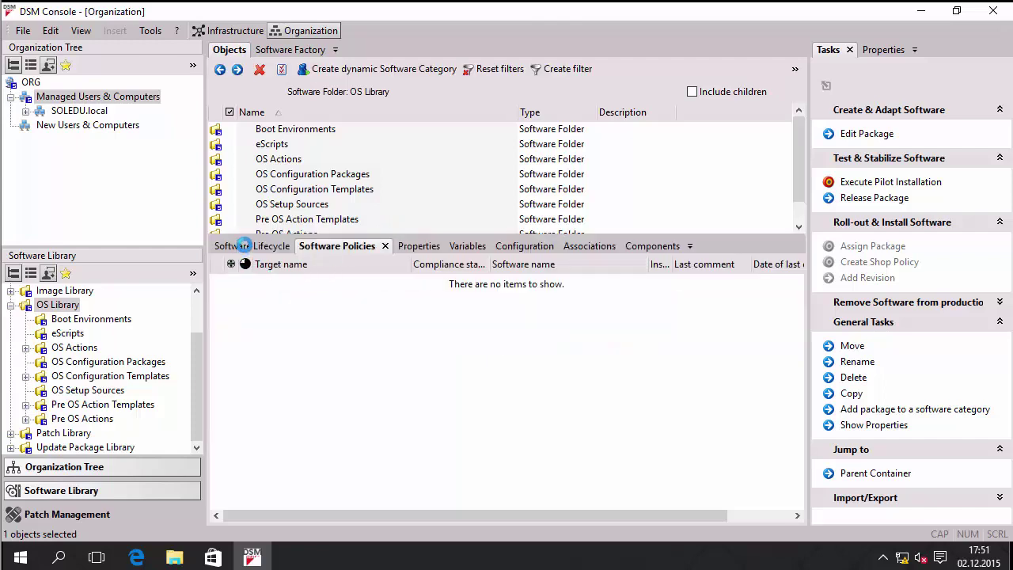
left_click(243, 246)
scroll(549, 442, "down", 1)
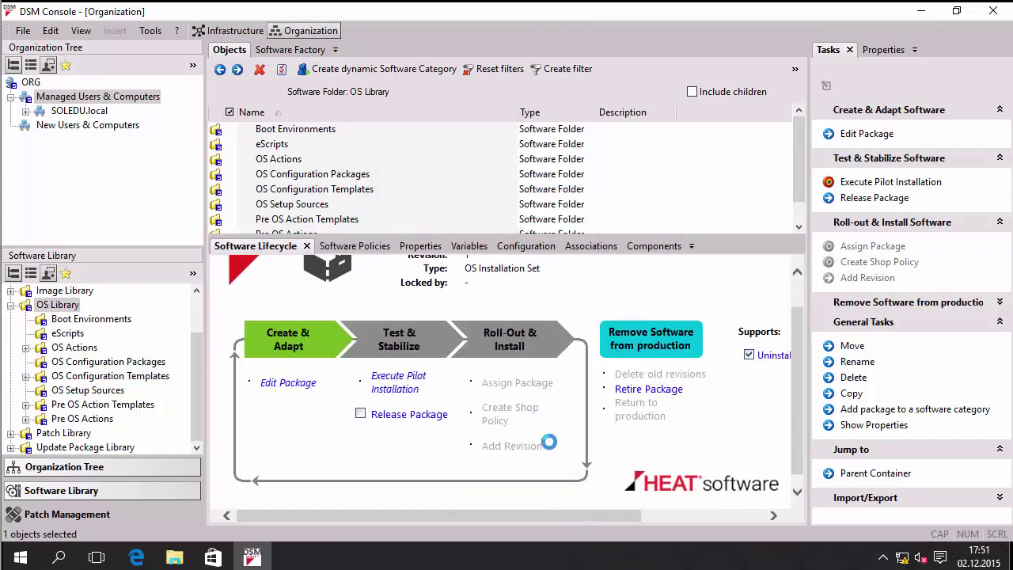
scroll(549, 438, "down", 1)
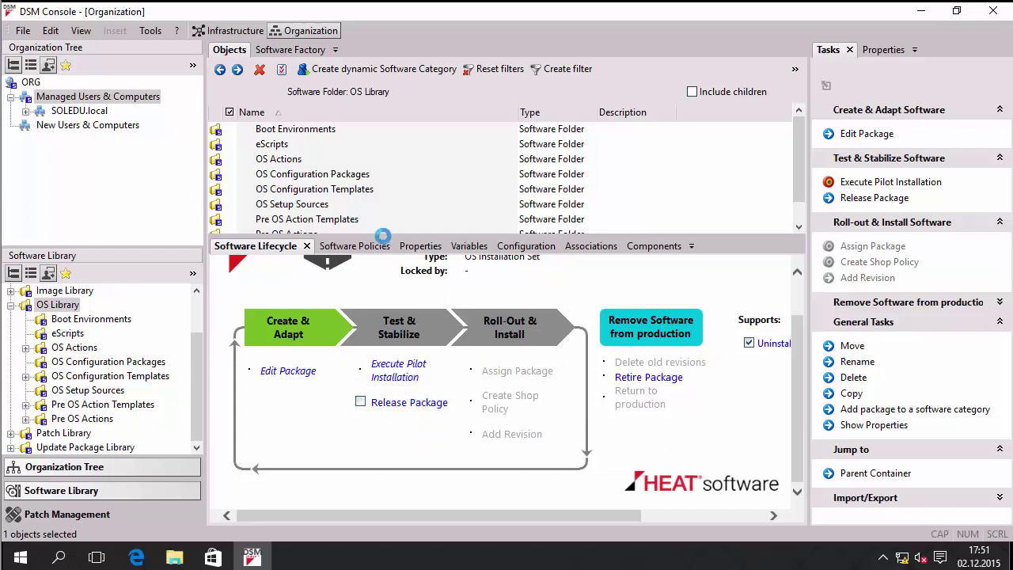
Start assigning the Windows 10 (x64) Enterprise - German set and choose WIN10ENDEMO under Managed Users & Computers as the policy target.
scroll(382, 184, "down", 1)
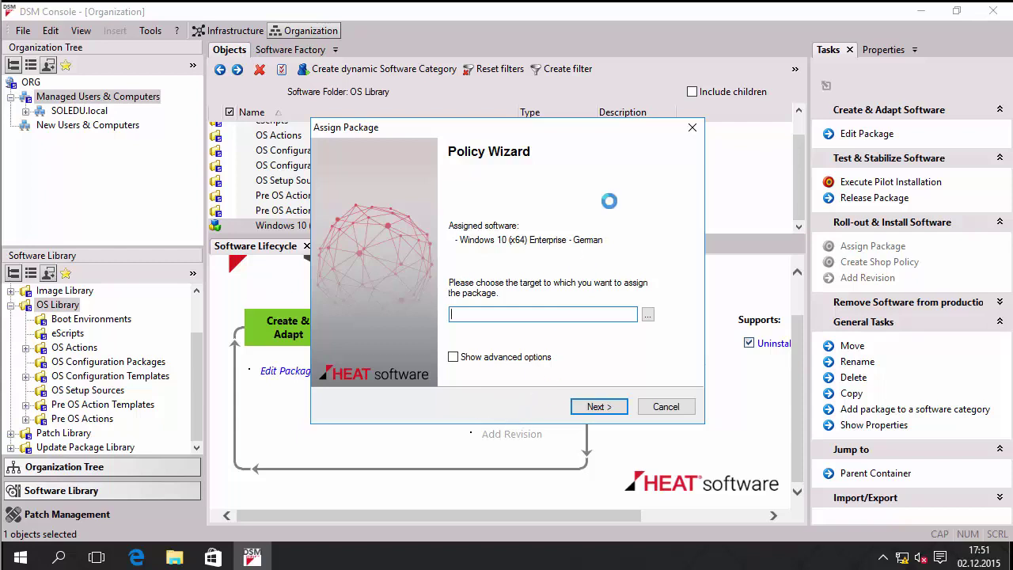
left_click(648, 317)
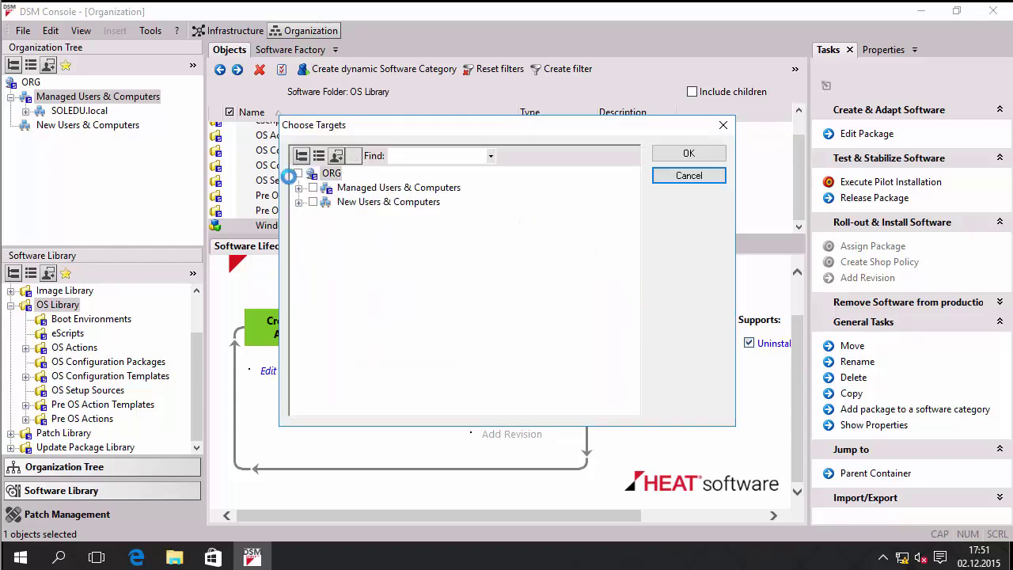
left_click(361, 187)
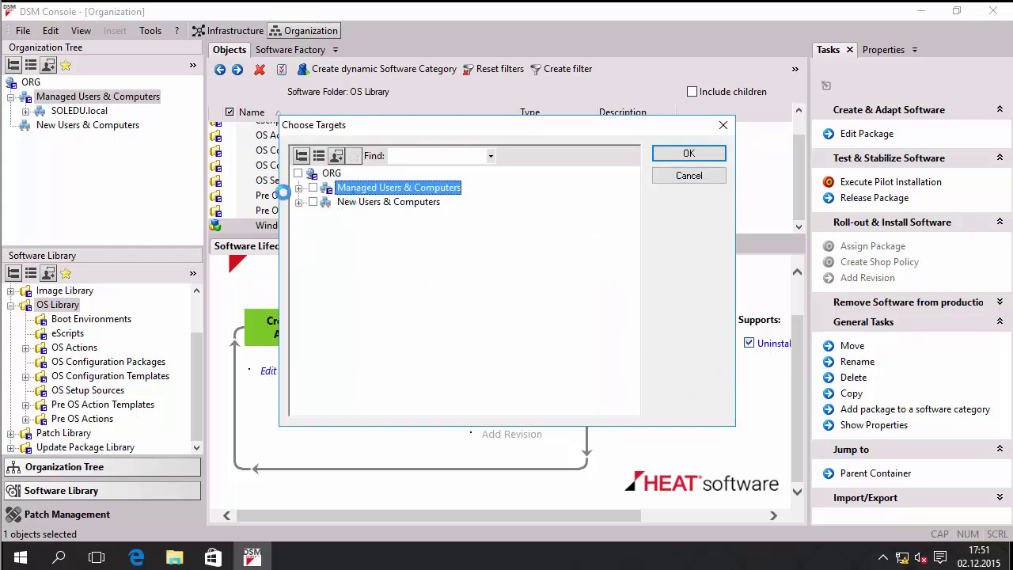
left_click(298, 187)
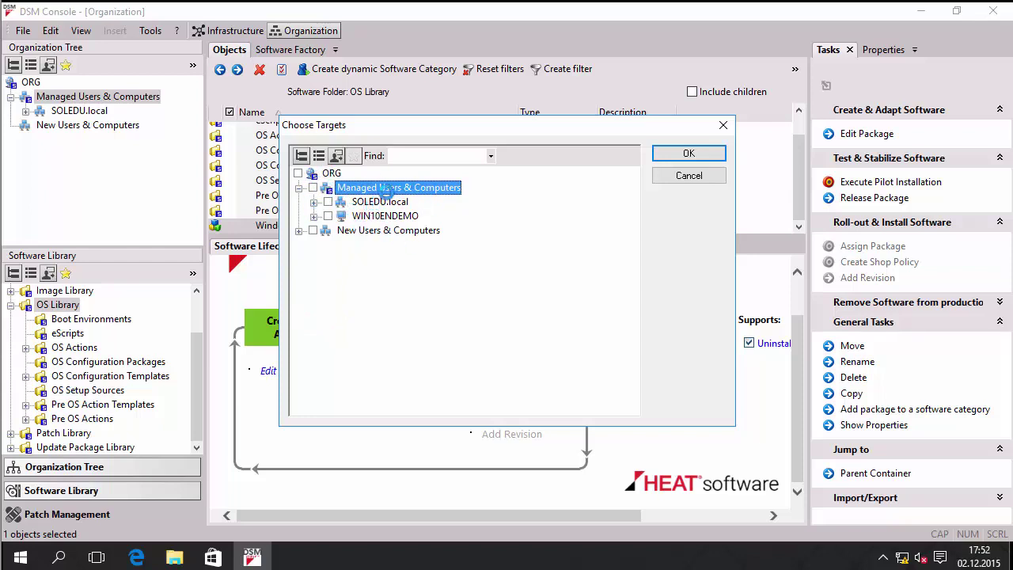
left_click(375, 215)
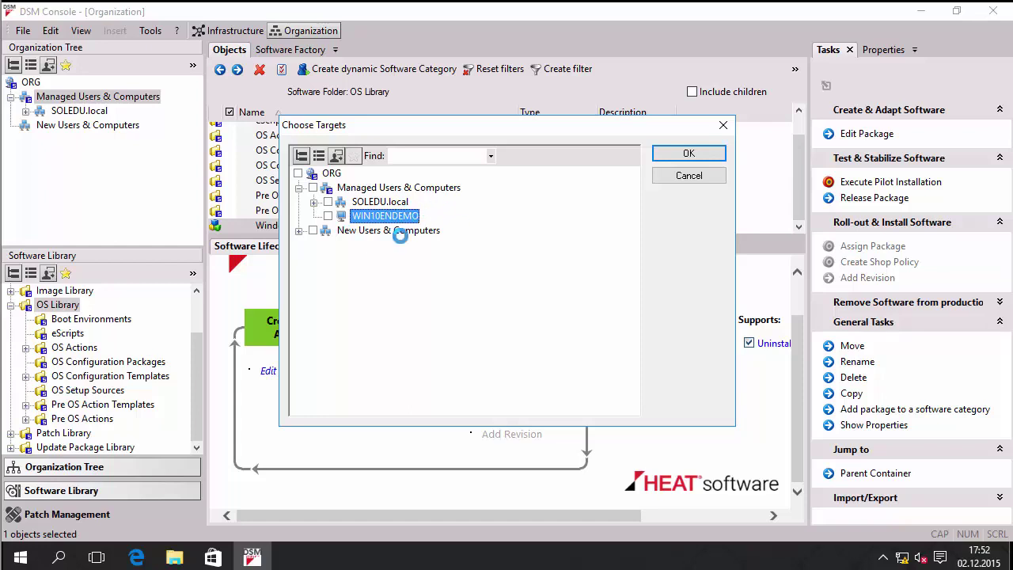
left_click(685, 154)
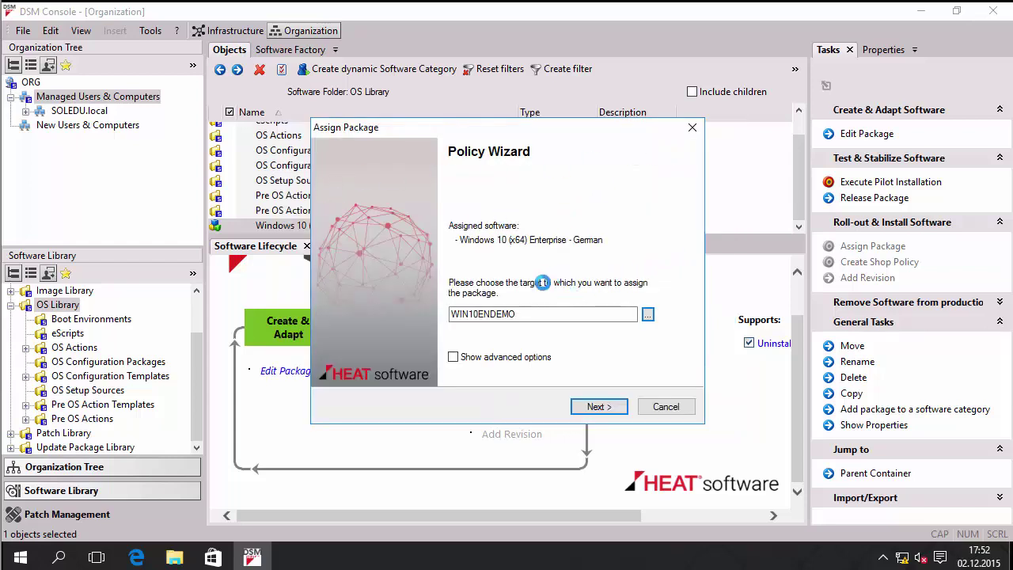
left_click(531, 315)
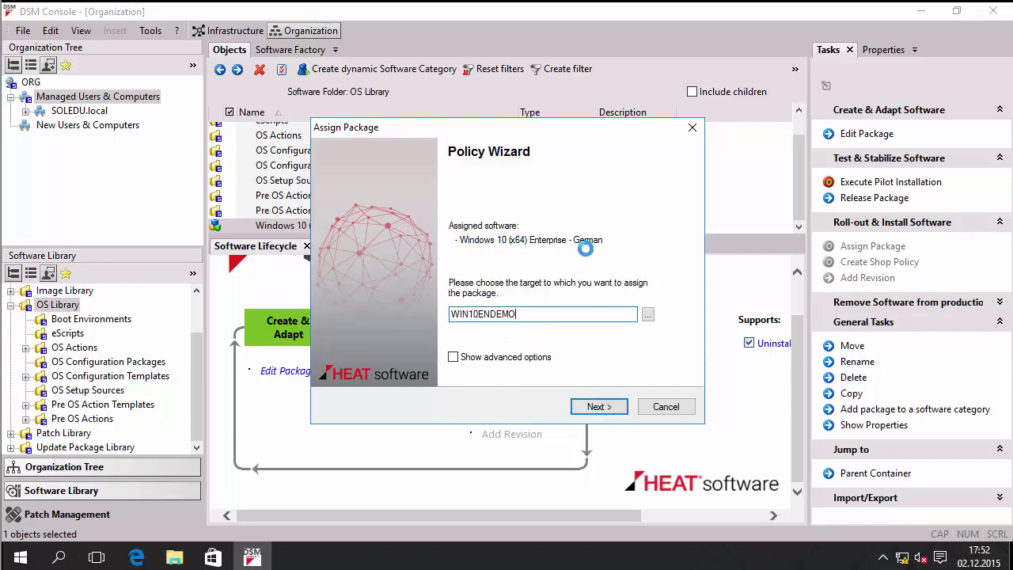
left_click(603, 408)
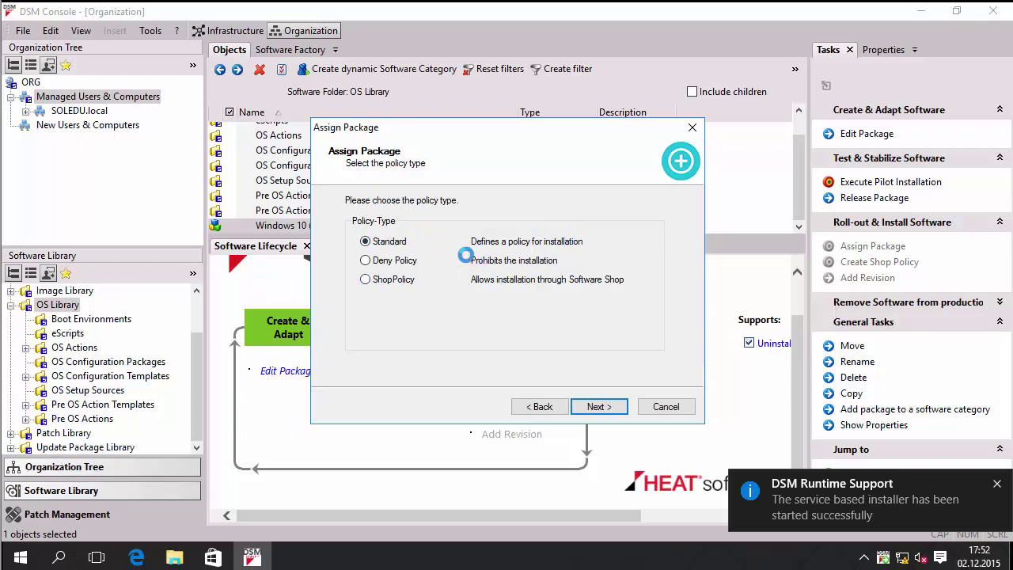
Choose Standard as the policy type for the assignment and continue to the policy properties.
left_click(387, 262)
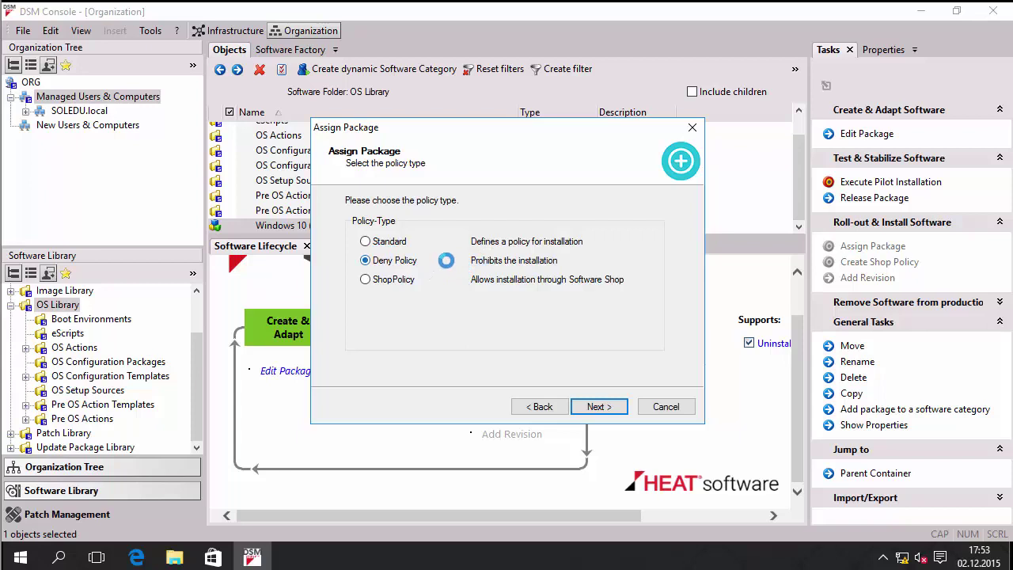
left_click(365, 280)
left_click(384, 239)
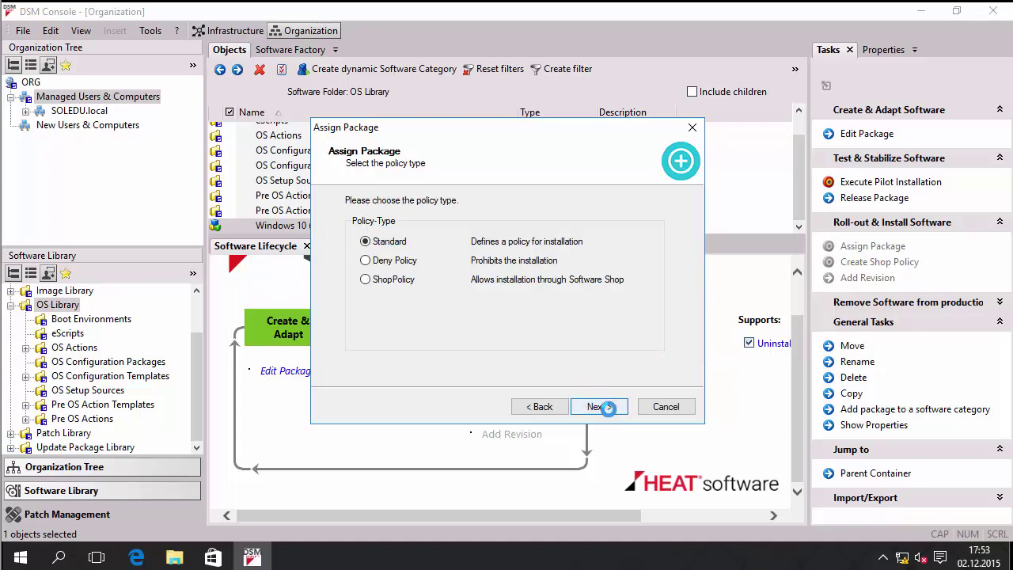
left_click(606, 408)
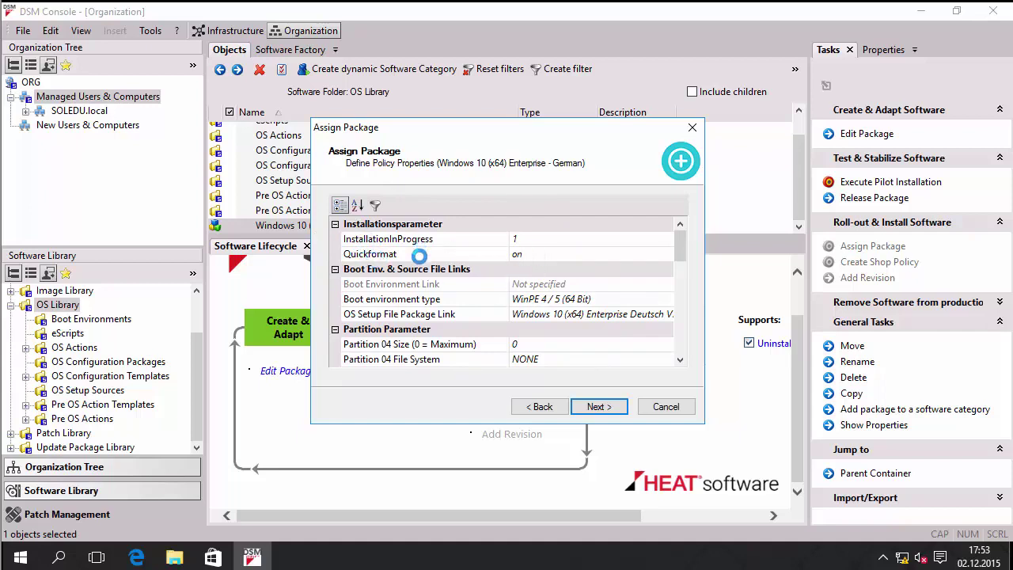
Review the boot environment type and OS Setup File Package Link in the policy properties of the assignment.
left_click(409, 298)
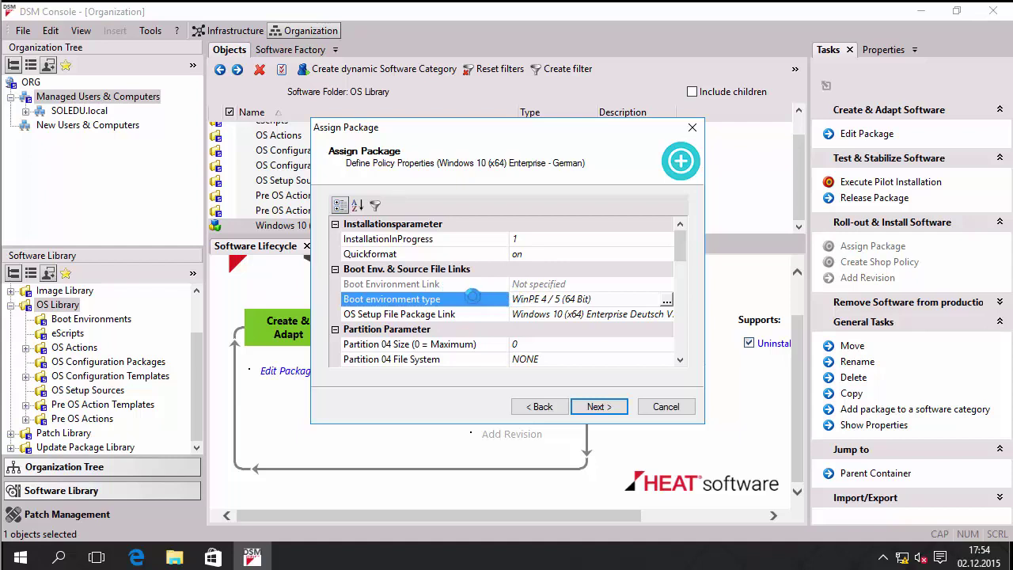
scroll(470, 294, "down", 1)
left_click(418, 271)
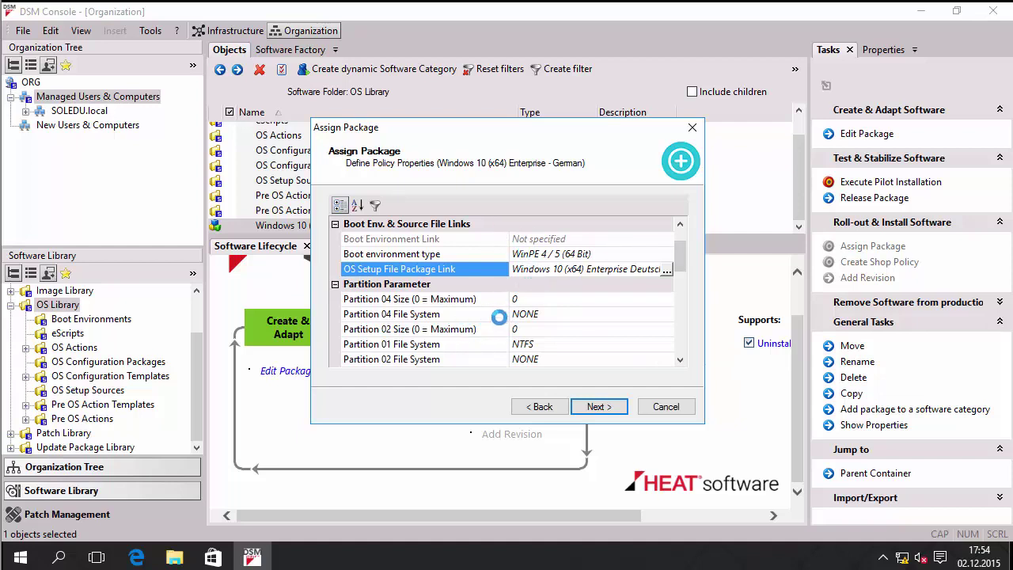
scroll(498, 317, "down", 1)
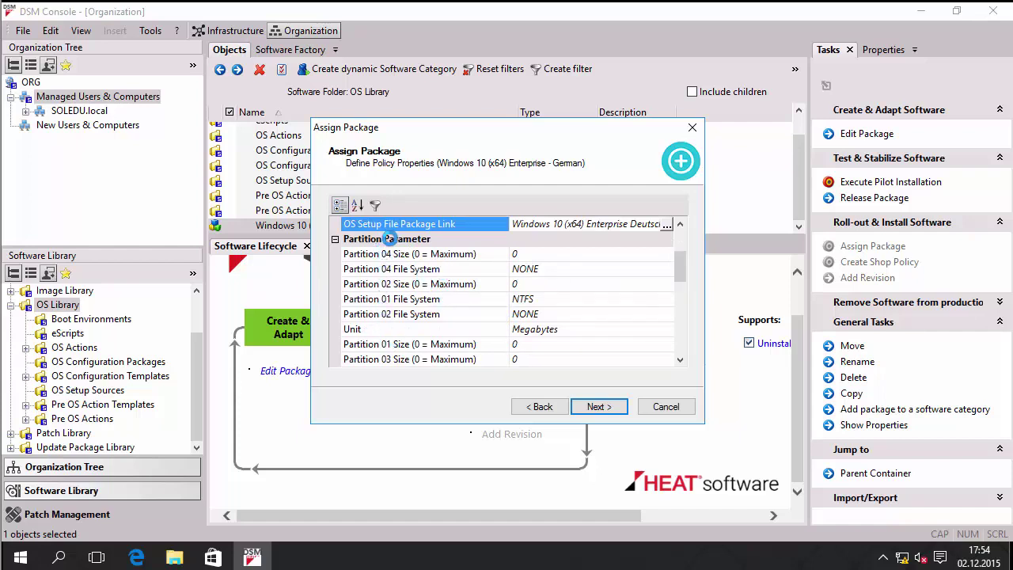
scroll(393, 250, "up", 2)
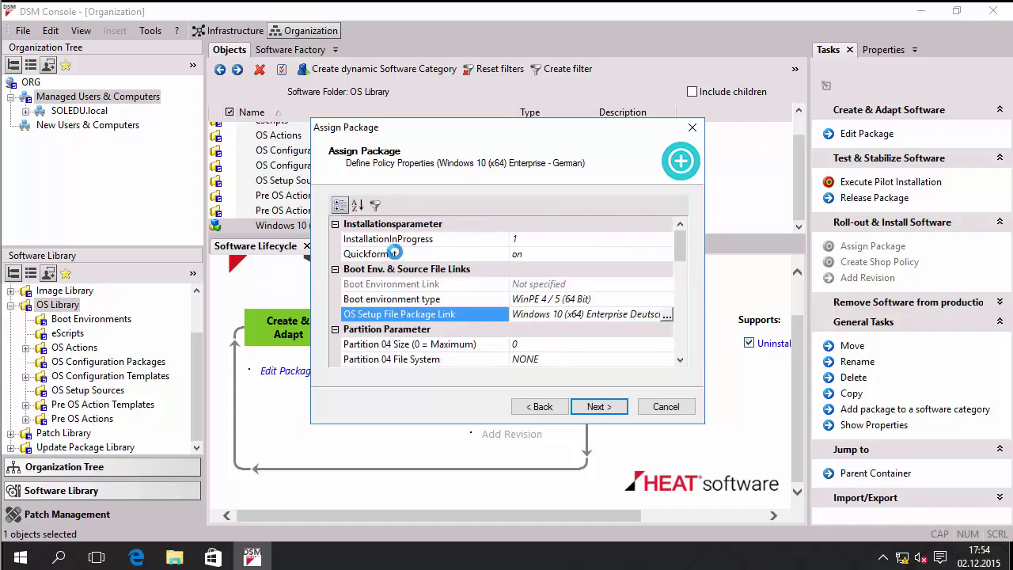
scroll(411, 293, "down", 1)
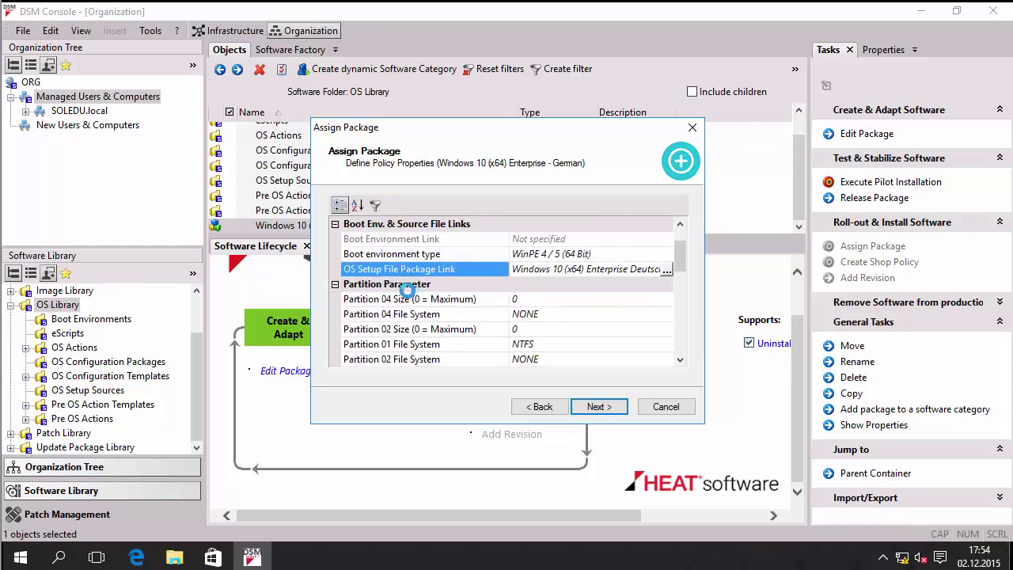
scroll(419, 285, "down", 1)
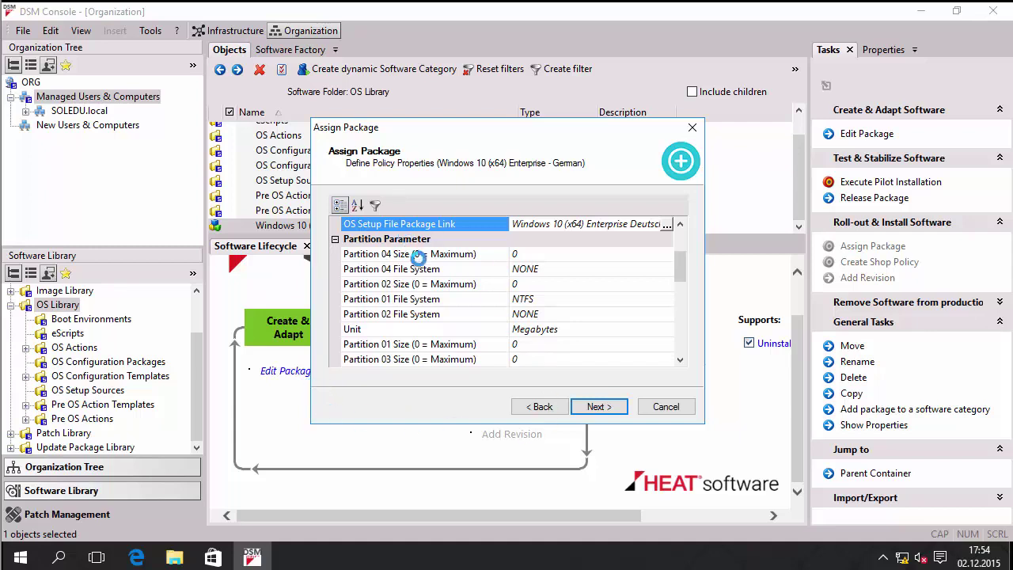
Examine the Partition 01 file system and size properties and the available size units under Partition Parameter.
scroll(410, 271, "down", 2)
scroll(407, 273, "up", 1)
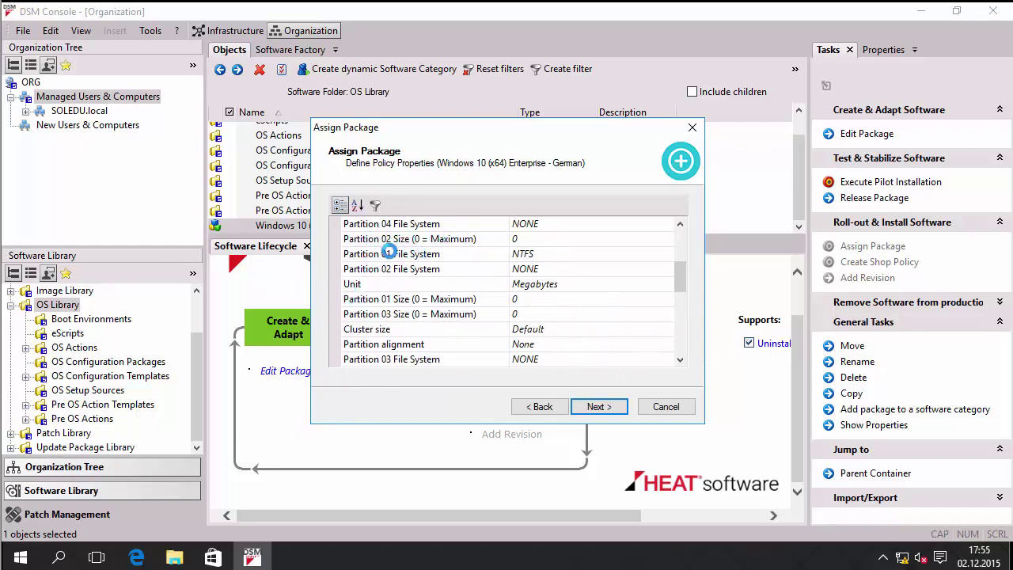
left_click(389, 252)
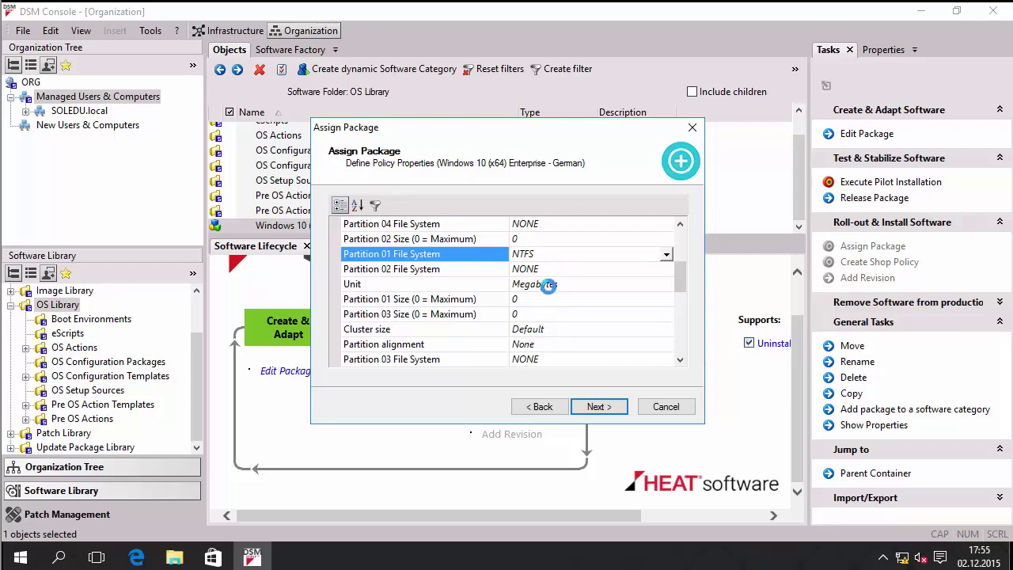
left_click(414, 298)
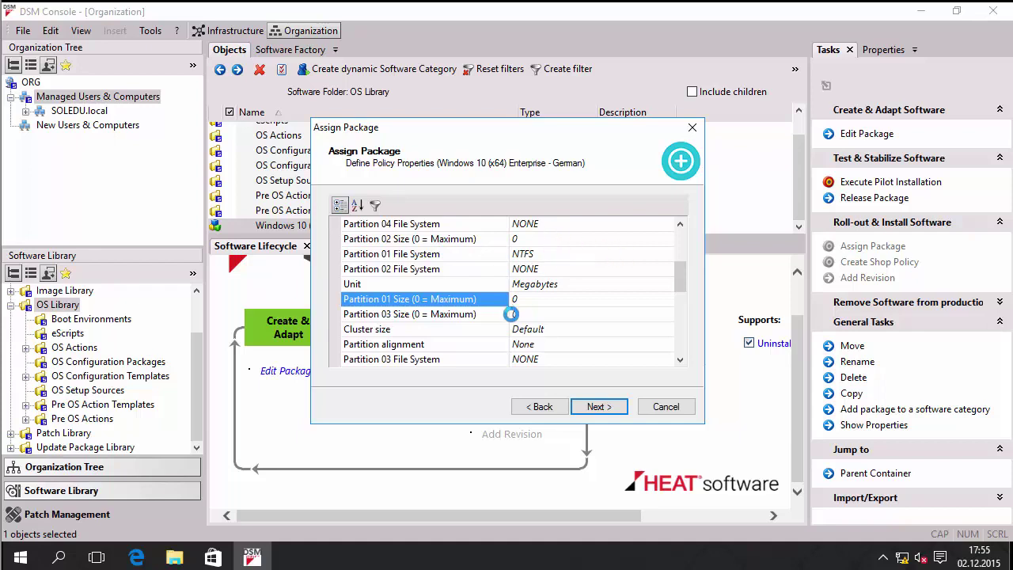
left_click(525, 297)
left_click(577, 283)
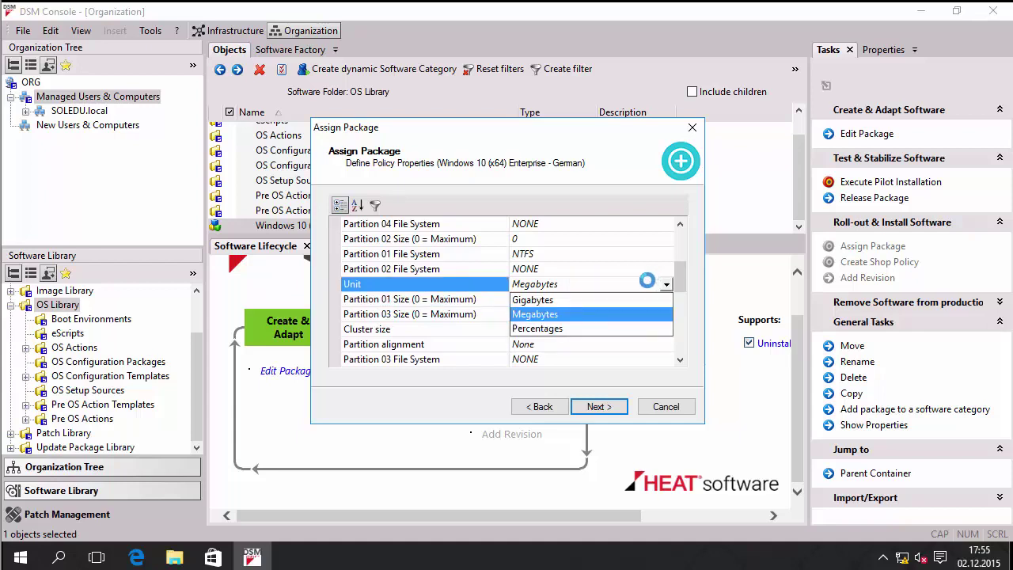
left_click(578, 279)
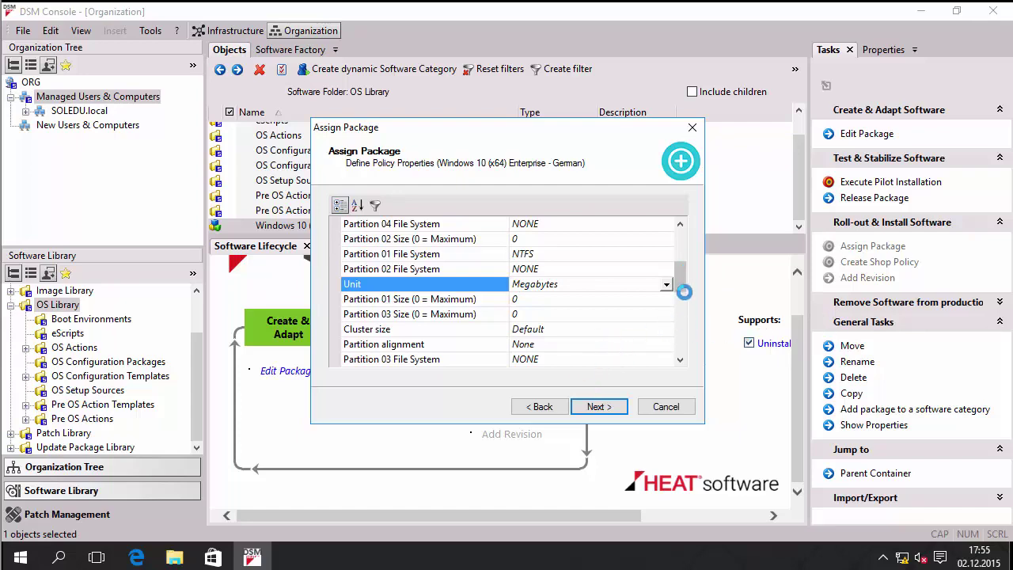
Review the license, domain, local security and regional properties, keep them as preset and complete the package assignment.
scroll(626, 320, "down", 2)
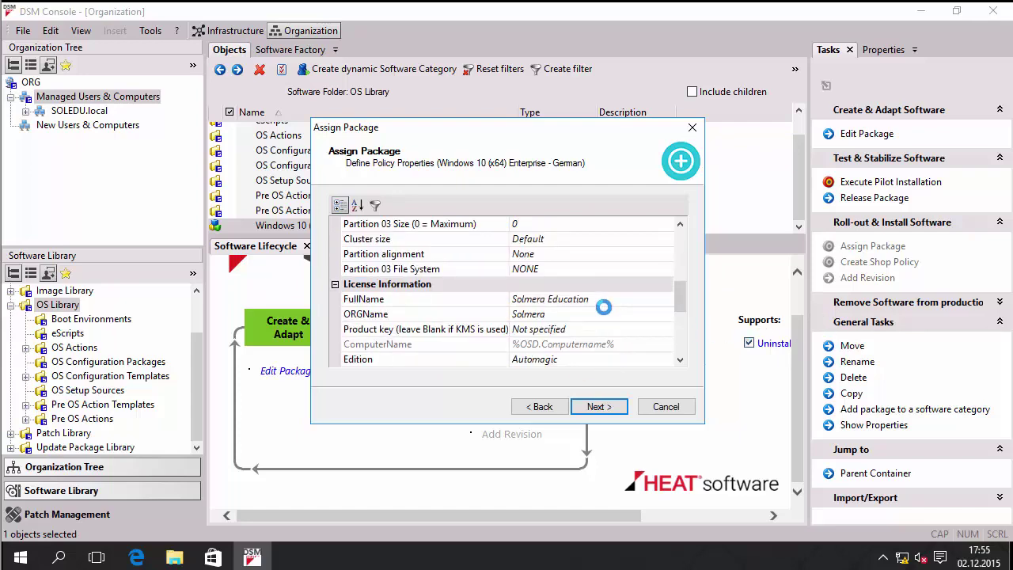
scroll(582, 297, "down", 1)
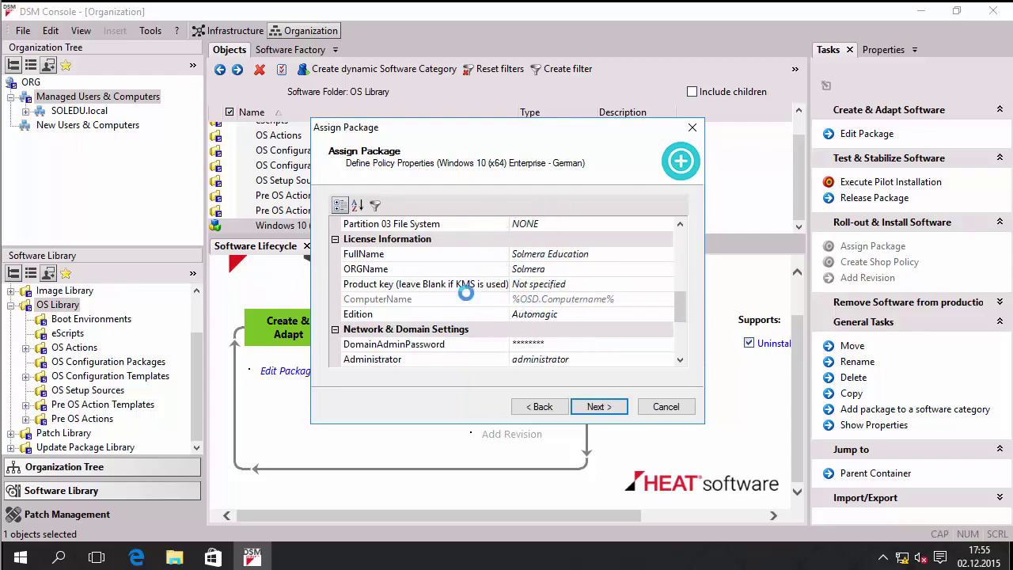
scroll(545, 298, "down", 1)
scroll(544, 299, "down", 2)
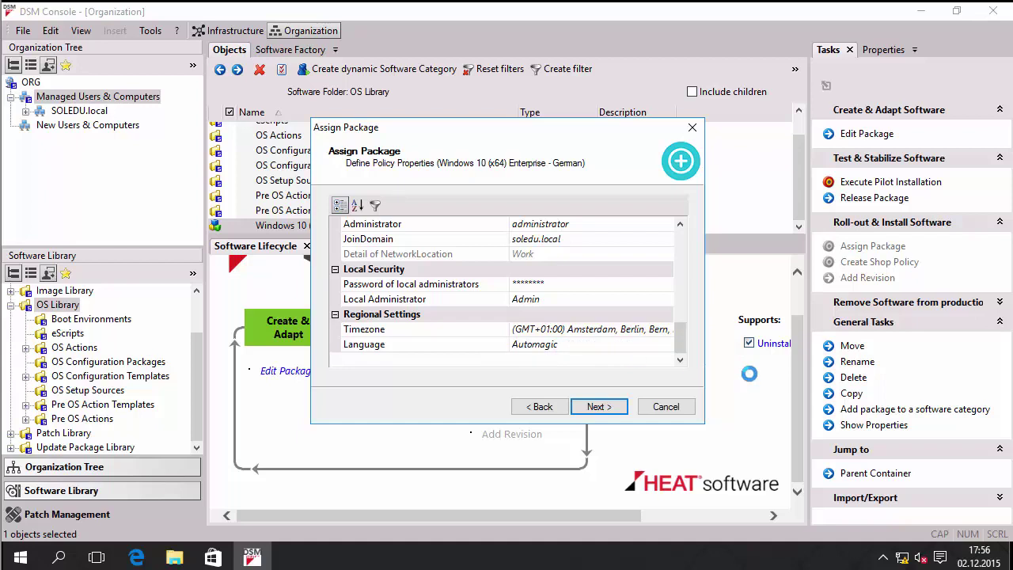
left_click(601, 402)
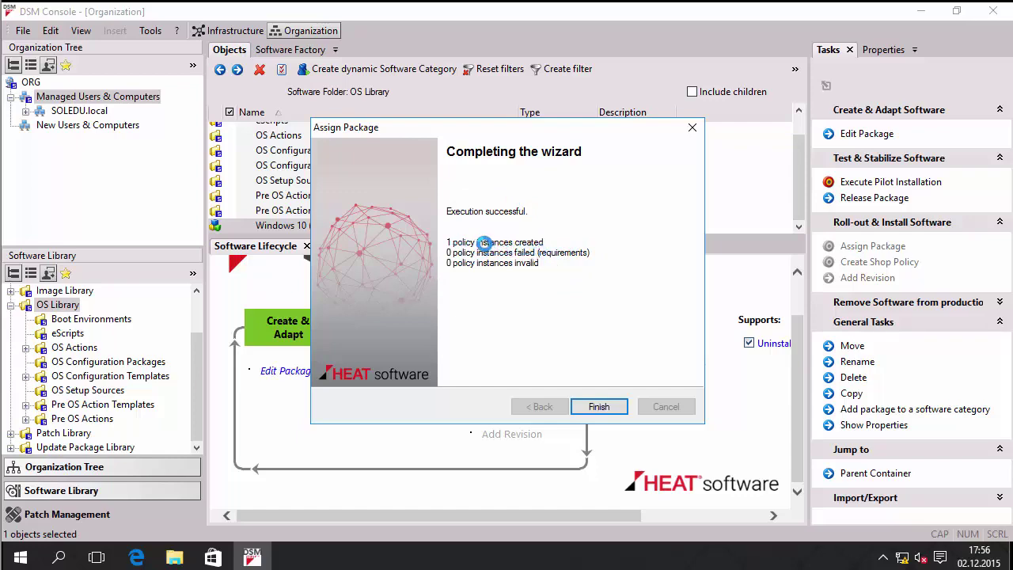
left_click(600, 406)
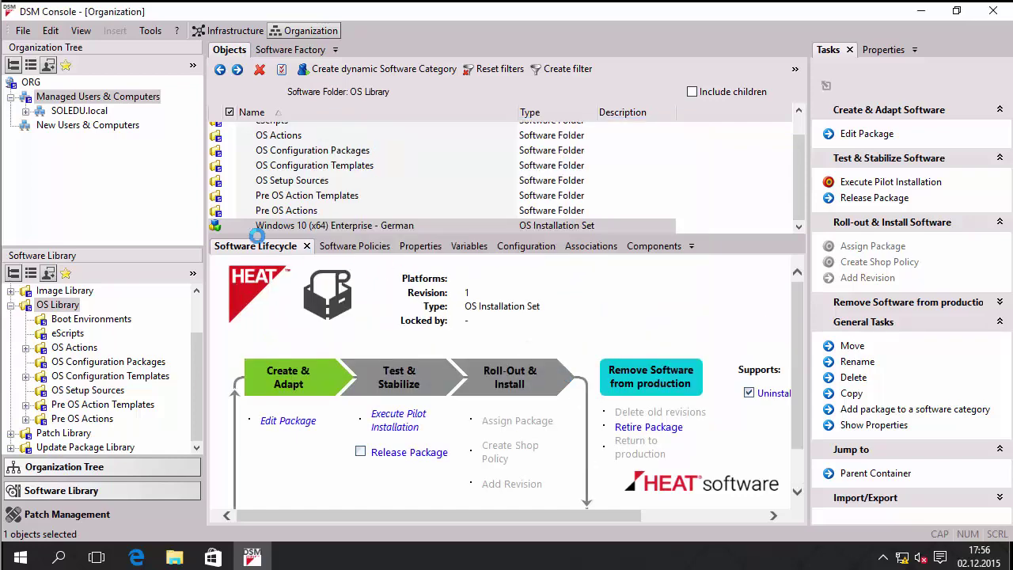
Show the software policies of the Windows 10 (x64) Enterprise - German set and expand the WIN10ENDEMO policy down to its instance.
left_click(337, 246)
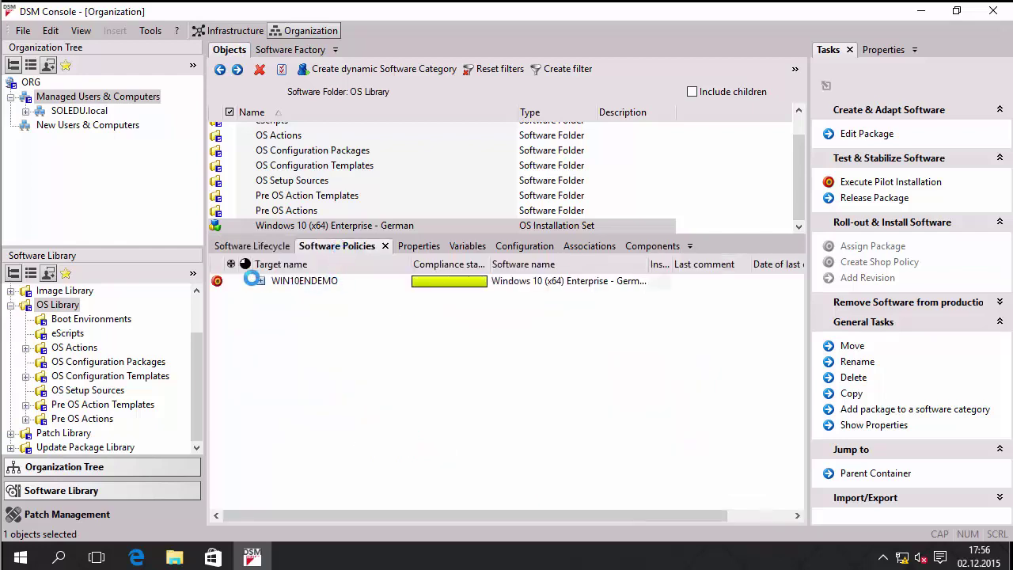
left_click(302, 282)
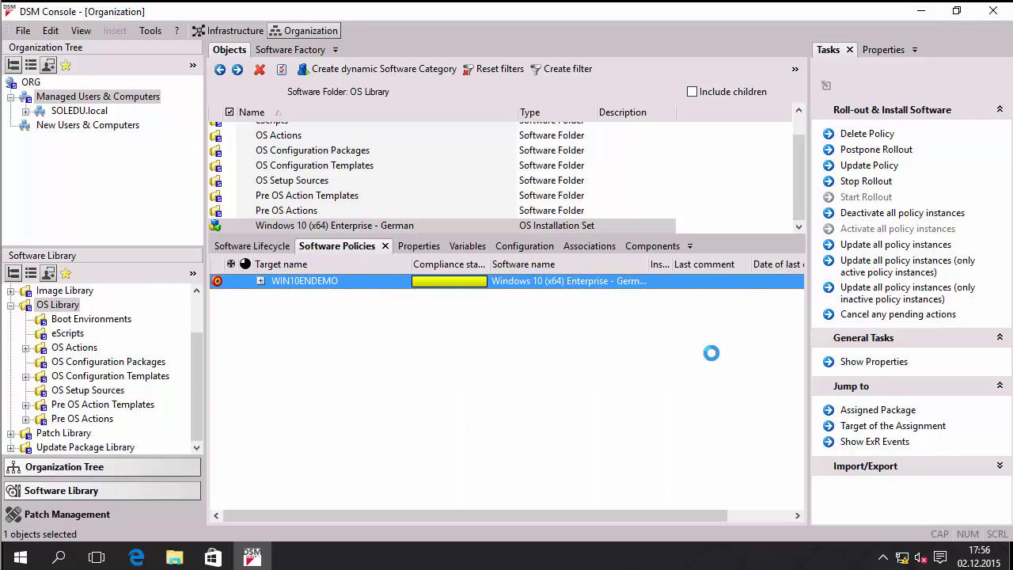
left_click(261, 281)
left_click(273, 297)
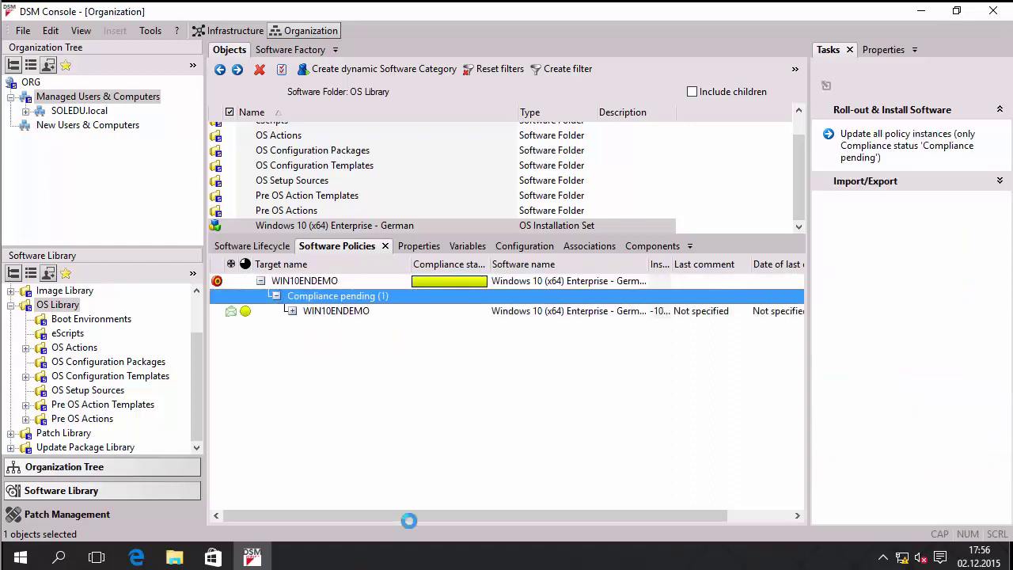
left_click(333, 311)
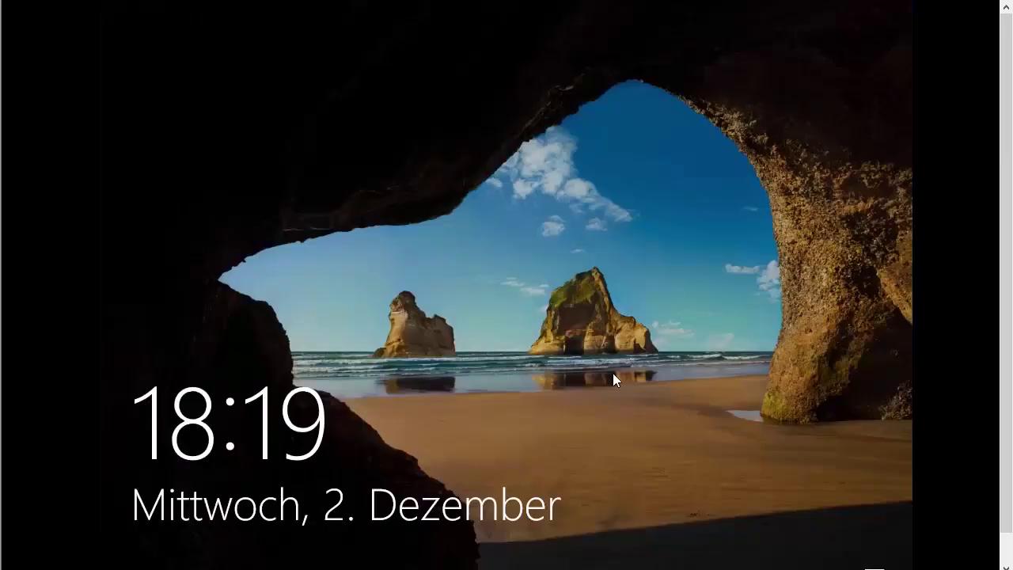
Unlock the newly installed Windows 10 virtual machine, sign in with the domain account's password and view the desktop.
left_click(547, 331)
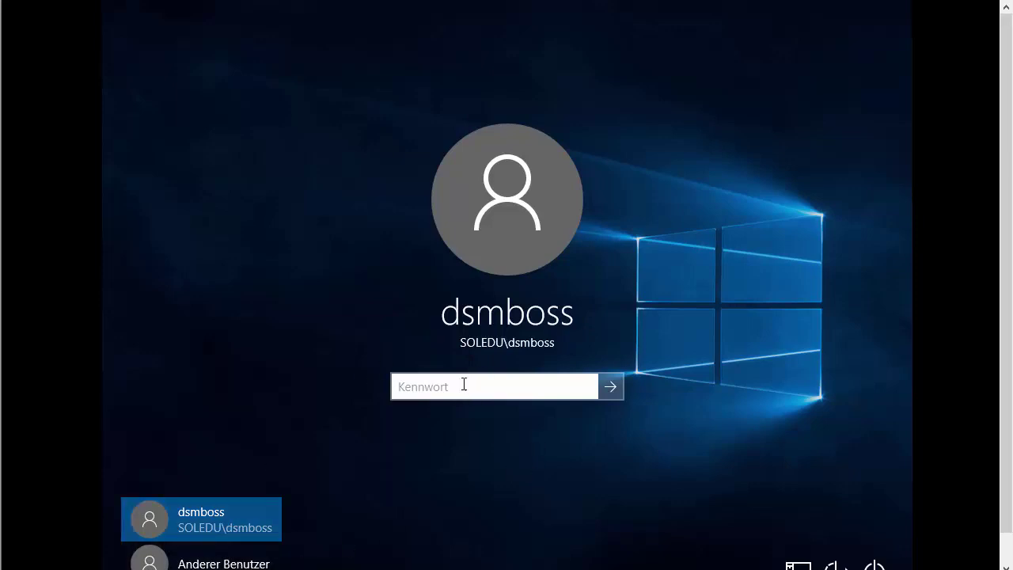
type("*********")
key("Return")
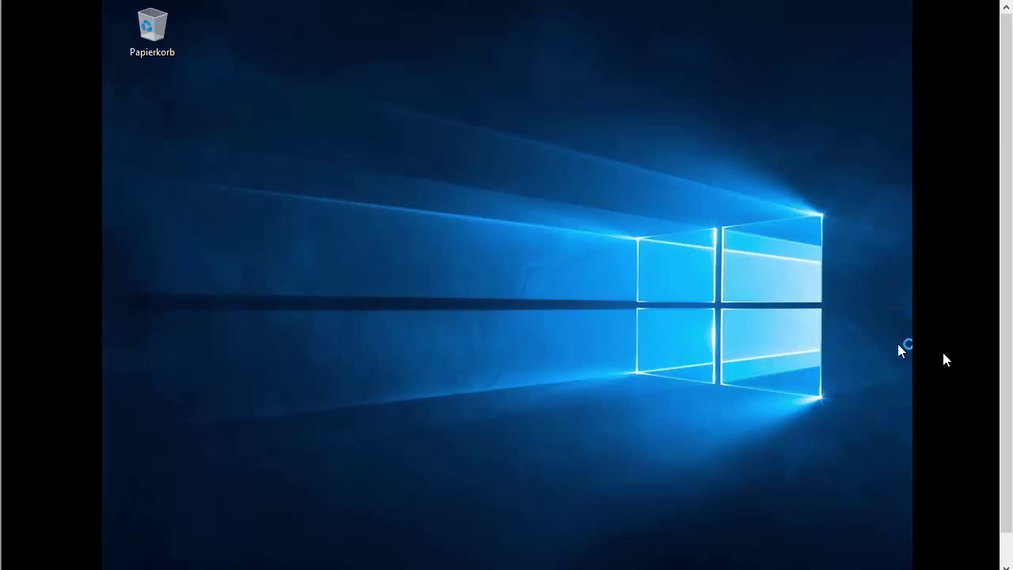
scroll(1003, 372, "down", 1)
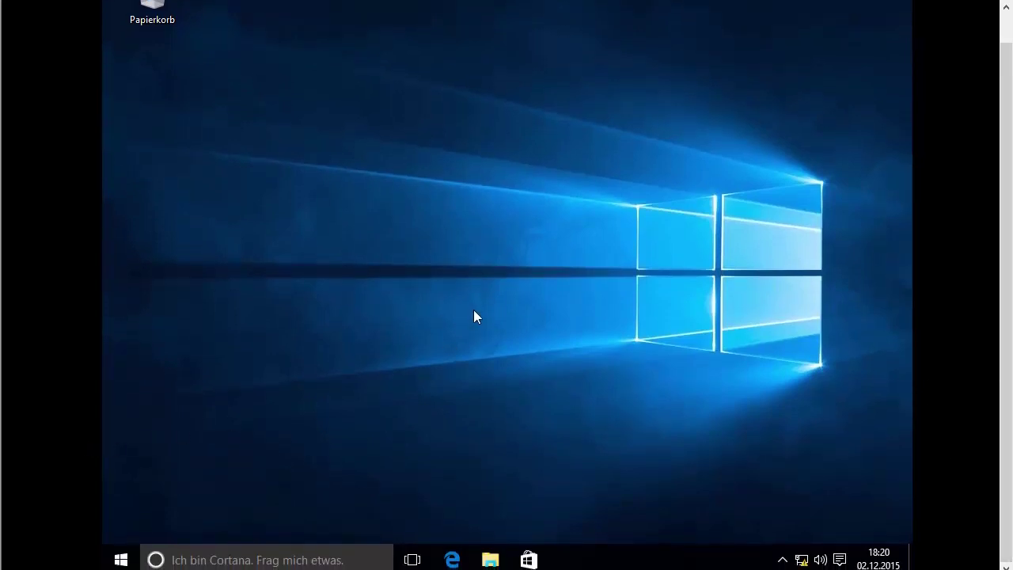
scroll(1004, 332, "up", 1)
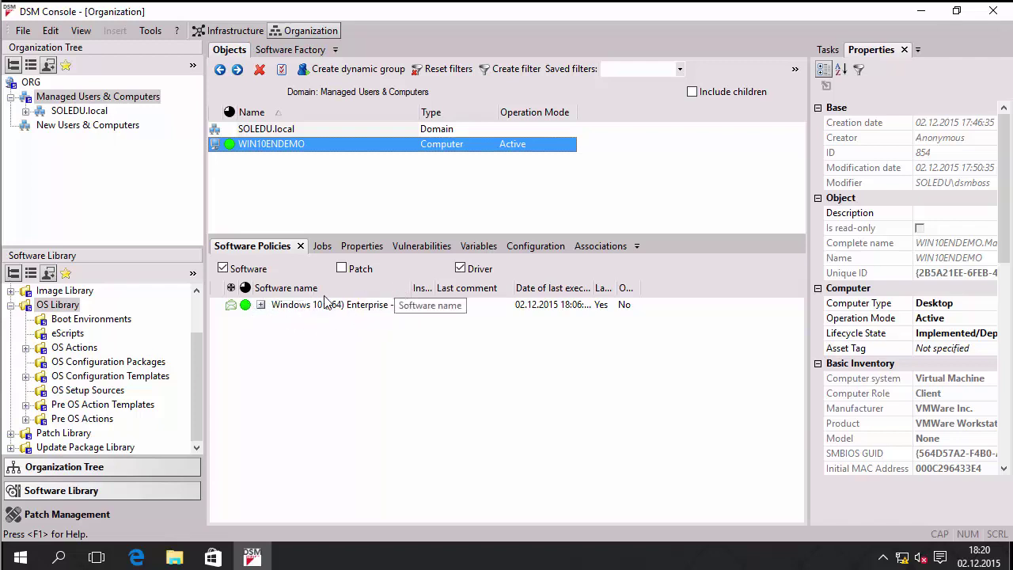
In DSM Console, inspect the components of the Windows 10 (x64) Enterprise policy instance on WIN10ENDEMO and collapse it again.
left_click(261, 305)
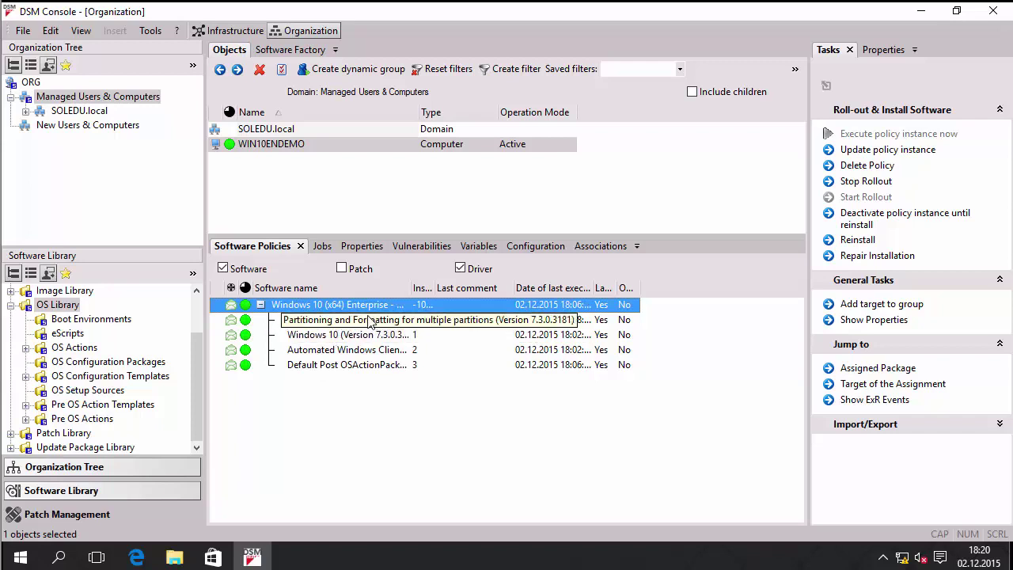
left_click(262, 306)
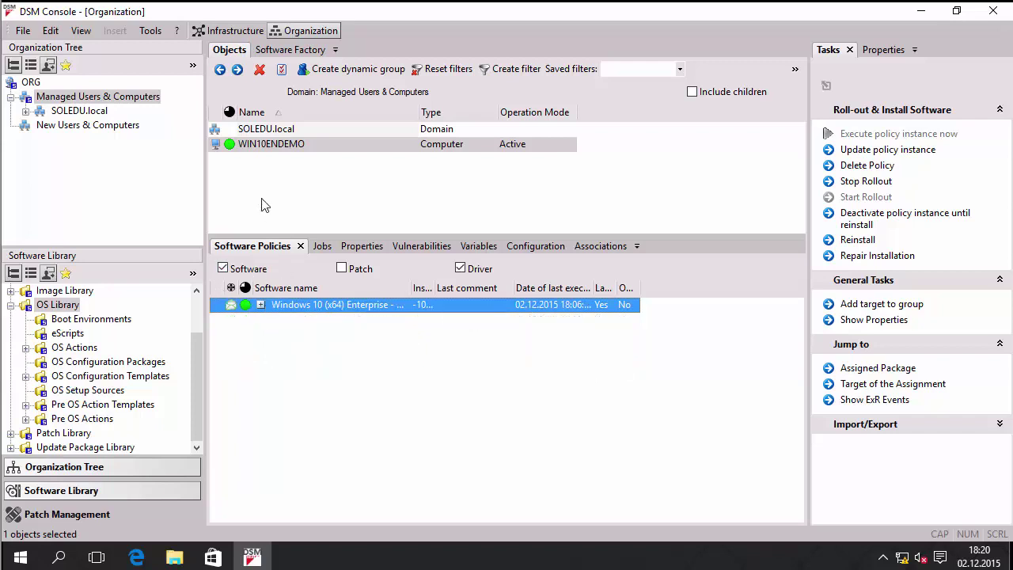
Order the reinstallation of computer WIN10ENDEMO with immediate start and policy instance update, and check its Windows 10 policy instance.
right_click(280, 148)
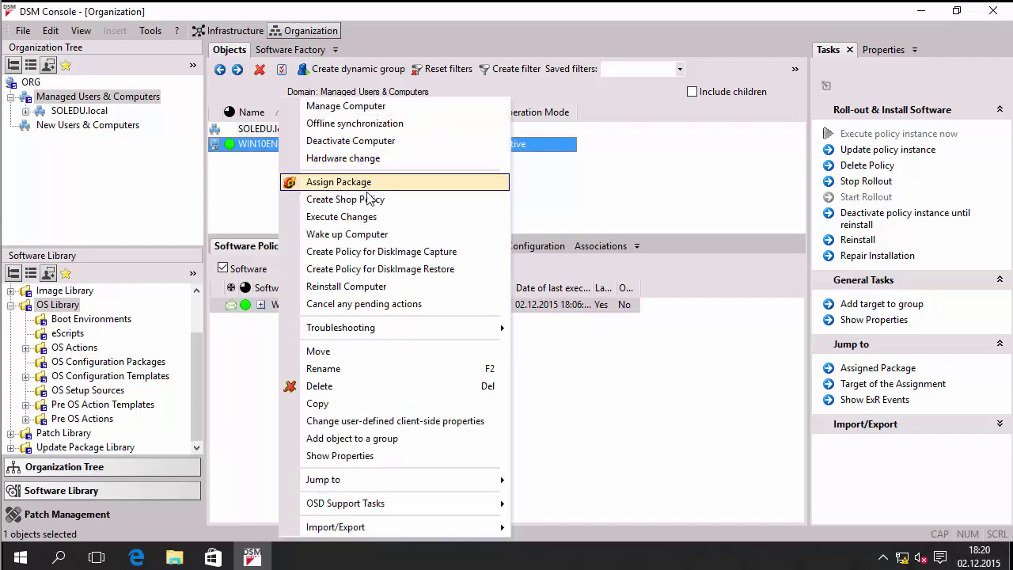
left_click(403, 290)
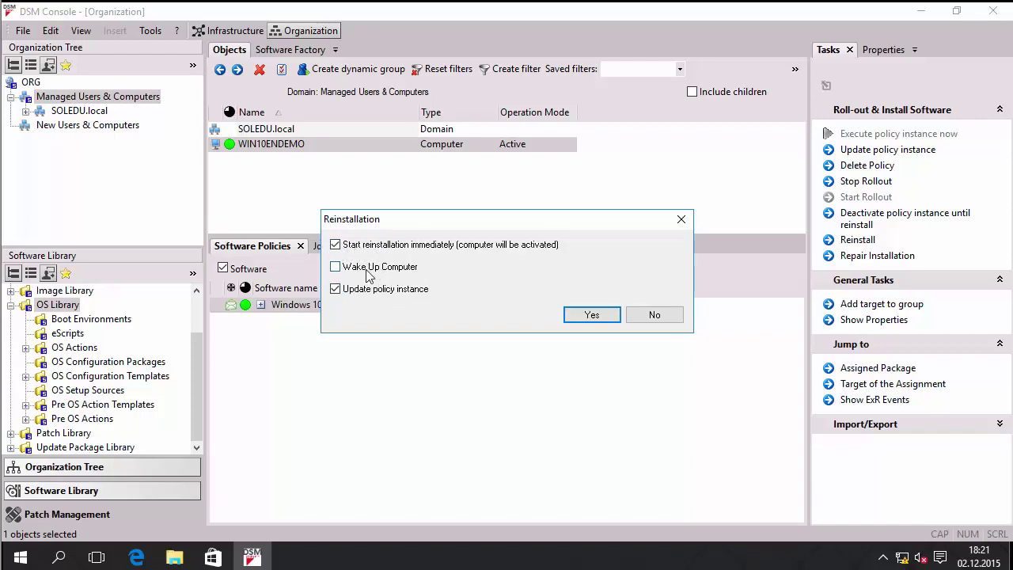
left_click(371, 270)
left_click(395, 270)
left_click(598, 320)
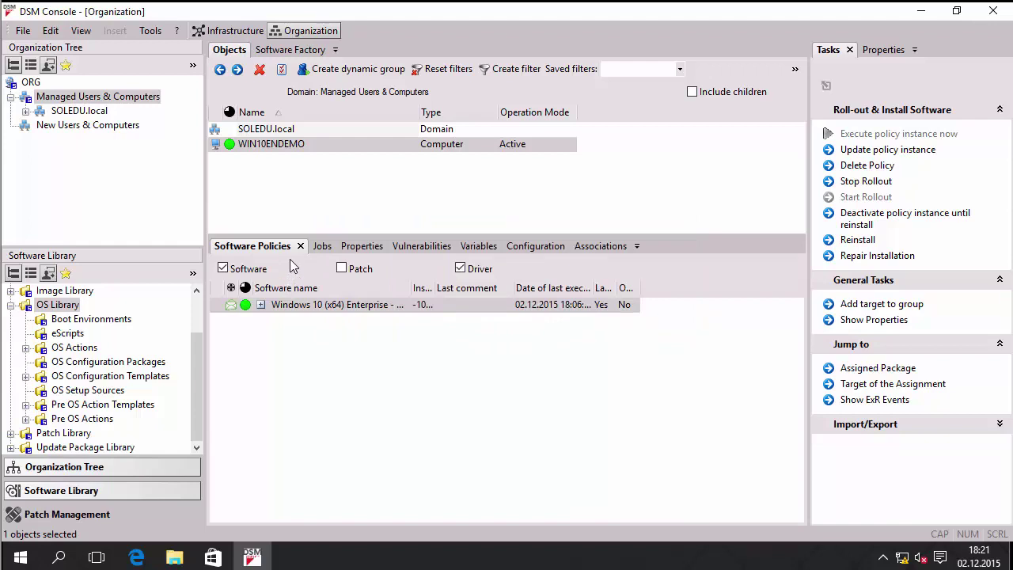
left_click(284, 304)
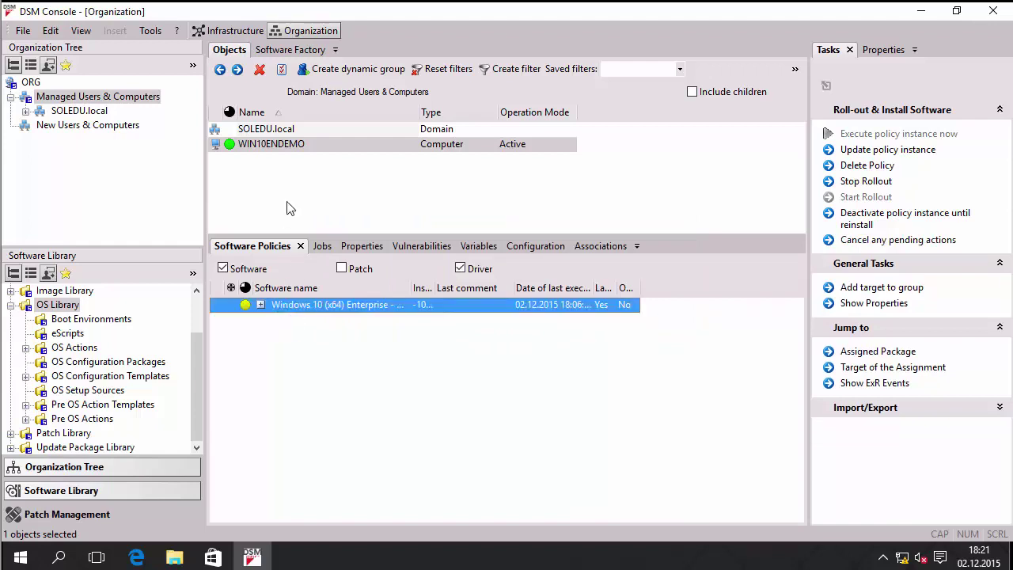
left_click(260, 304)
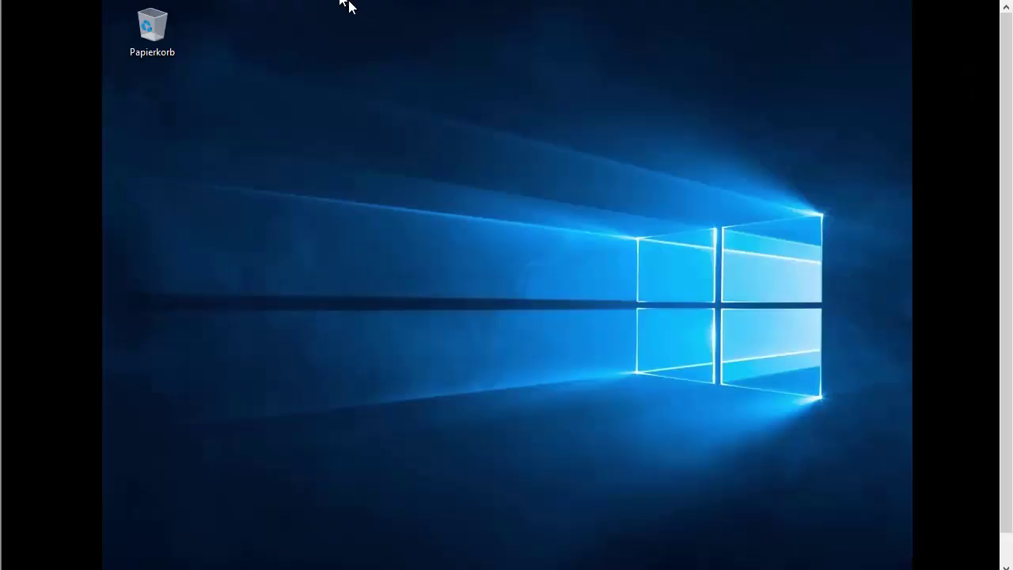
Switch to the Windows 10 virtual machine and restart it.
left_click(1008, 550)
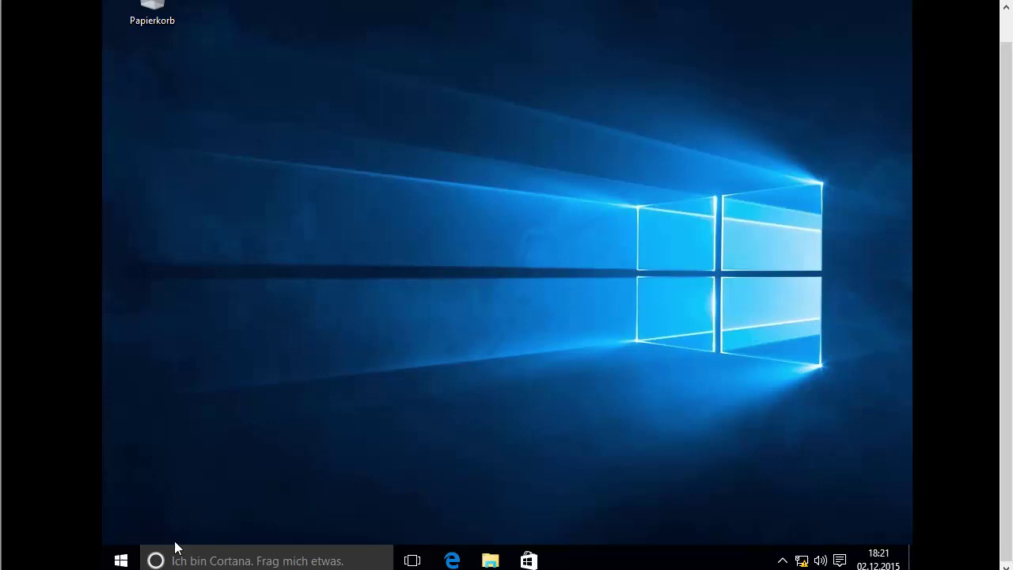
left_click(122, 560)
left_click(157, 493)
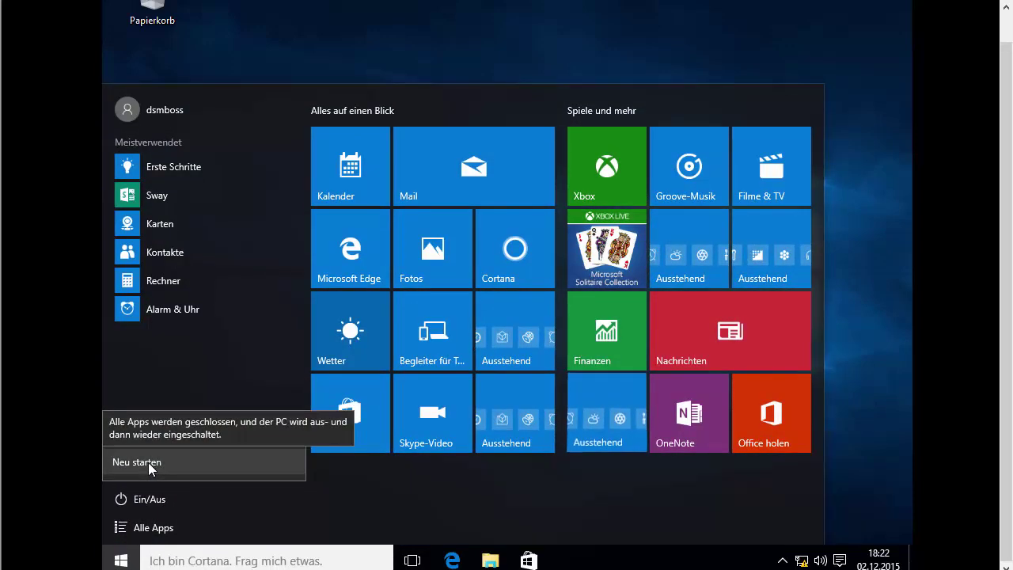
left_click(149, 463)
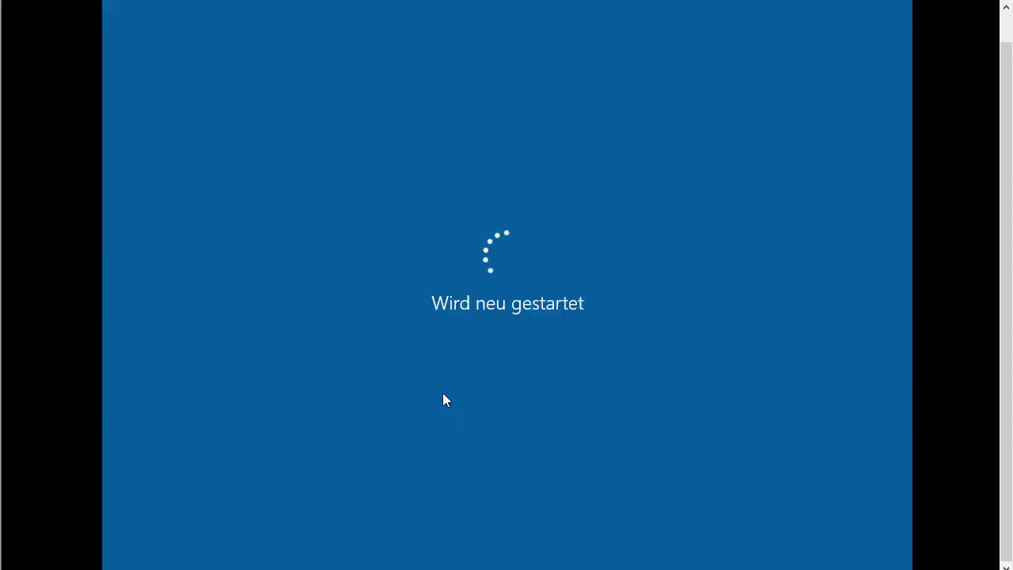